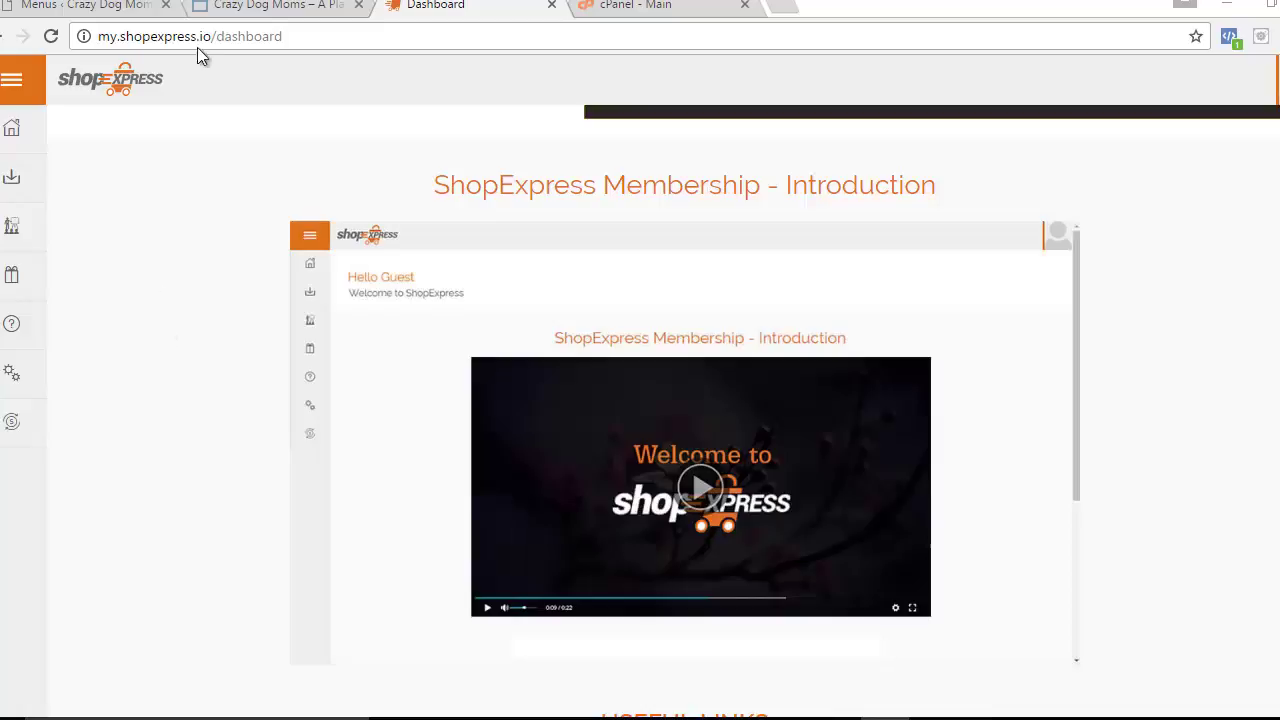
# Switch to the Crazy Dog Moms tab showing the Hello world! post.
pyautogui.click(262, 5)
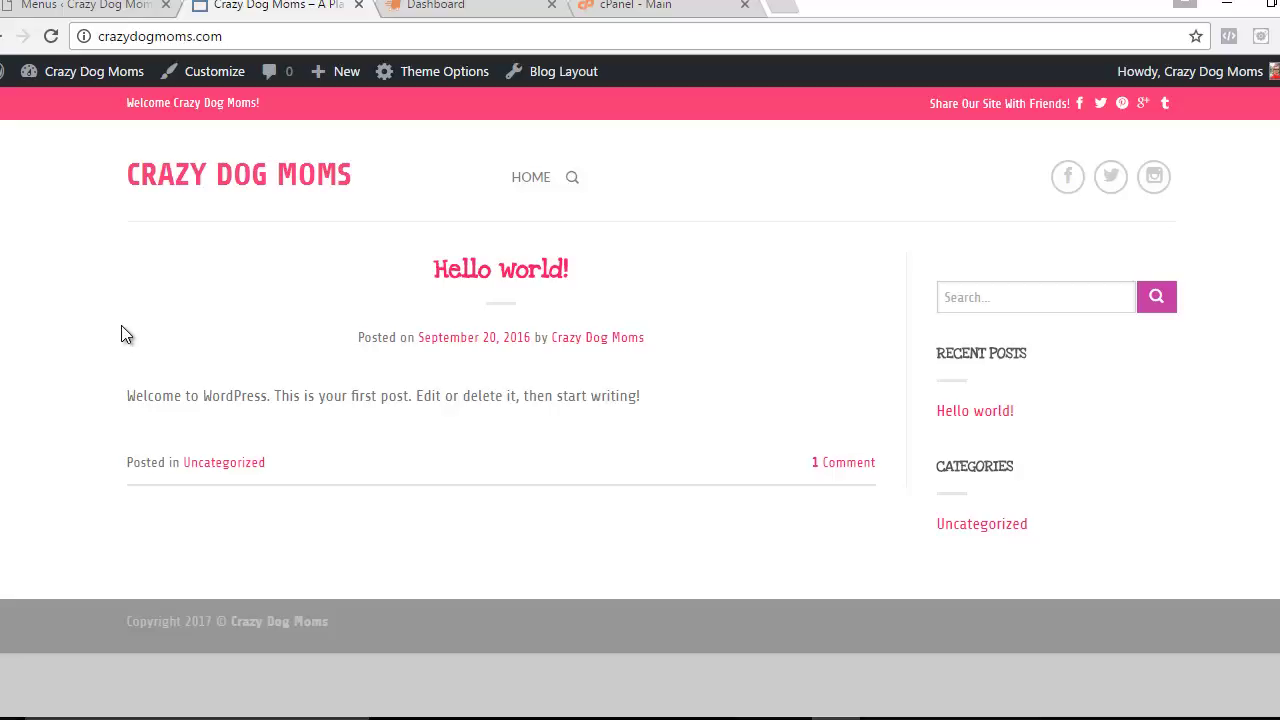
# Go to the cPanel - Main tab and launch File Manager from the Files section.
pyautogui.click(640, 5)
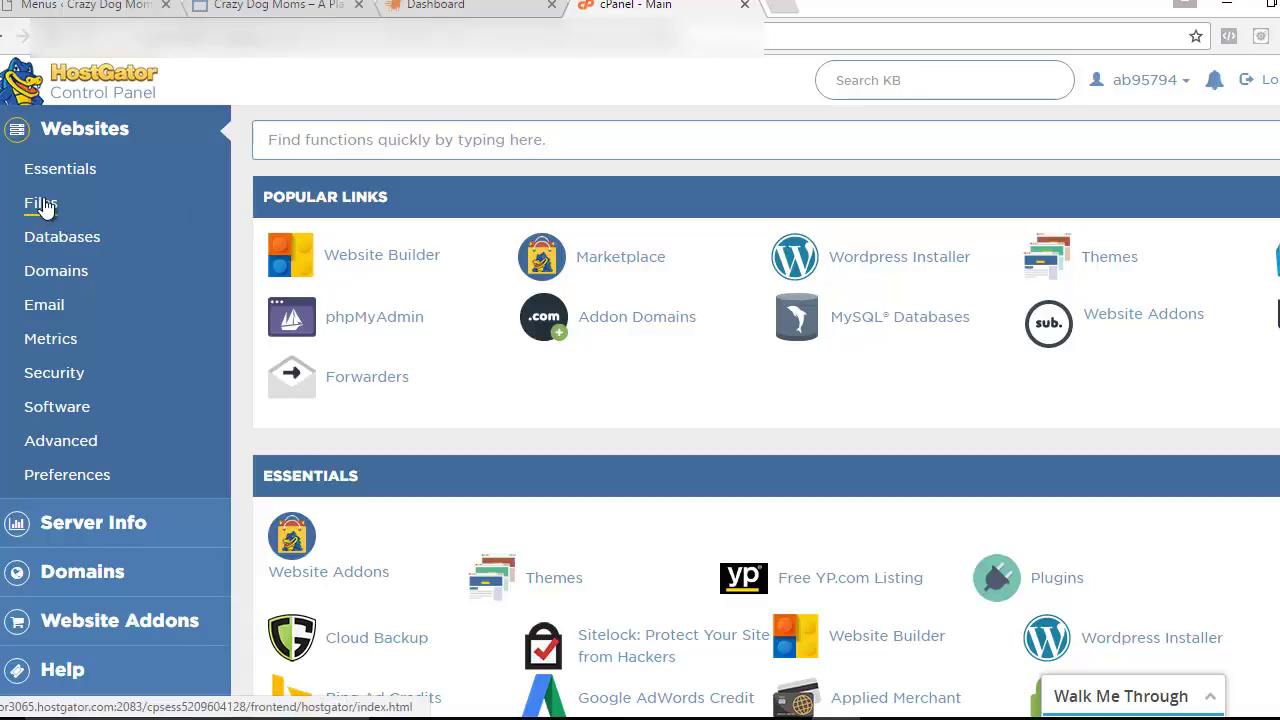
pyautogui.scroll(-4, 494, 266)
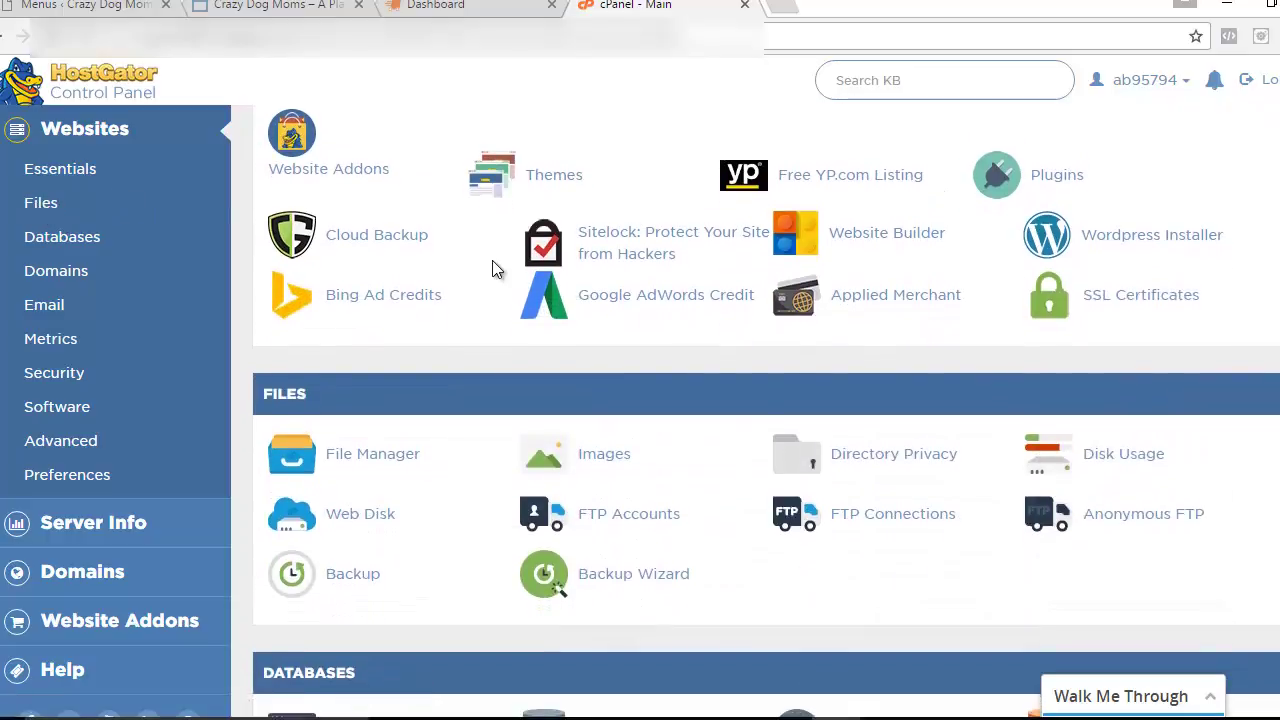
pyautogui.scroll(-1, 413, 282)
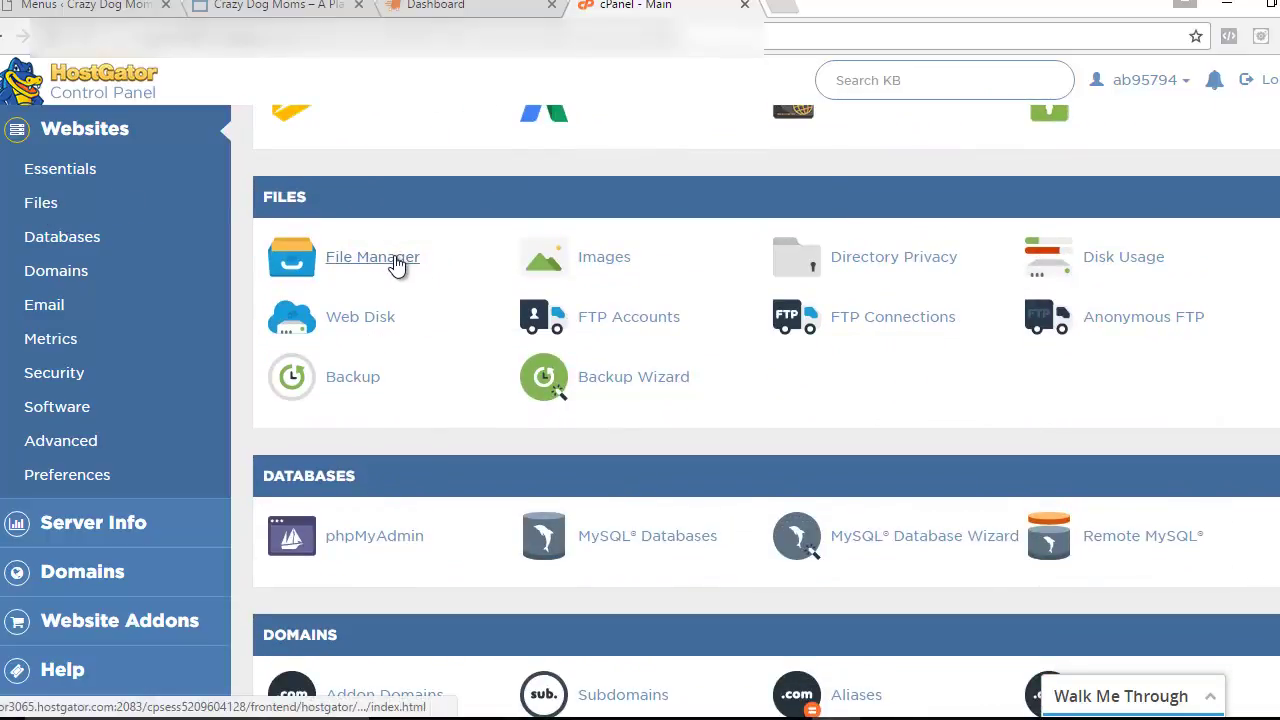
pyautogui.click(397, 262)
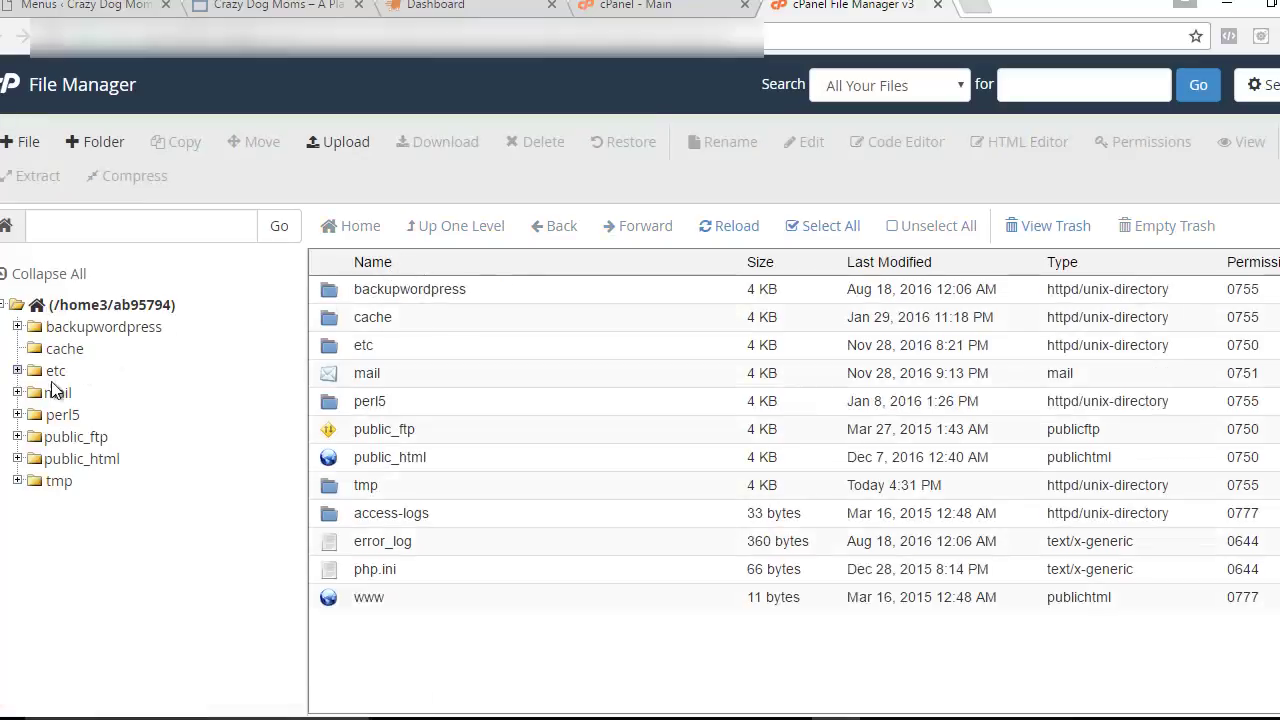
# Open public_html, then its crazydogmoms.com folder with the WordPress files.
pyautogui.click(334, 458)
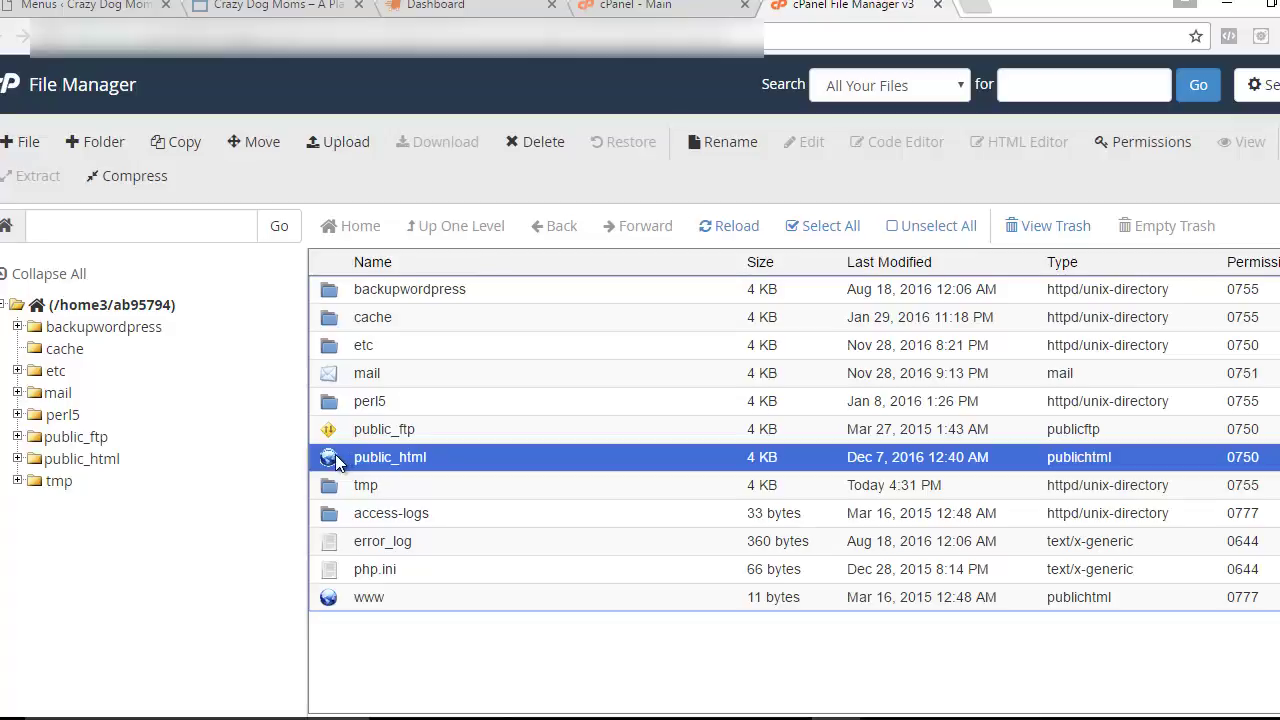
pyautogui.doubleClick(335, 456)
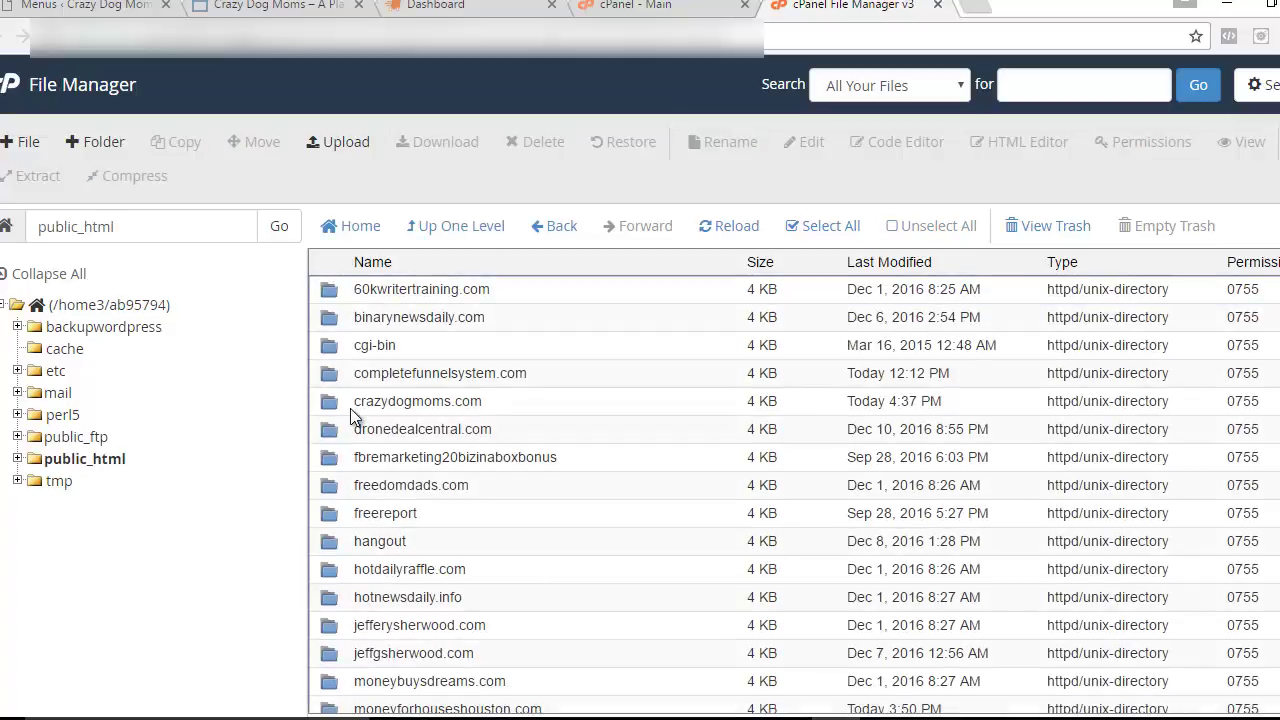
pyautogui.doubleClick(339, 402)
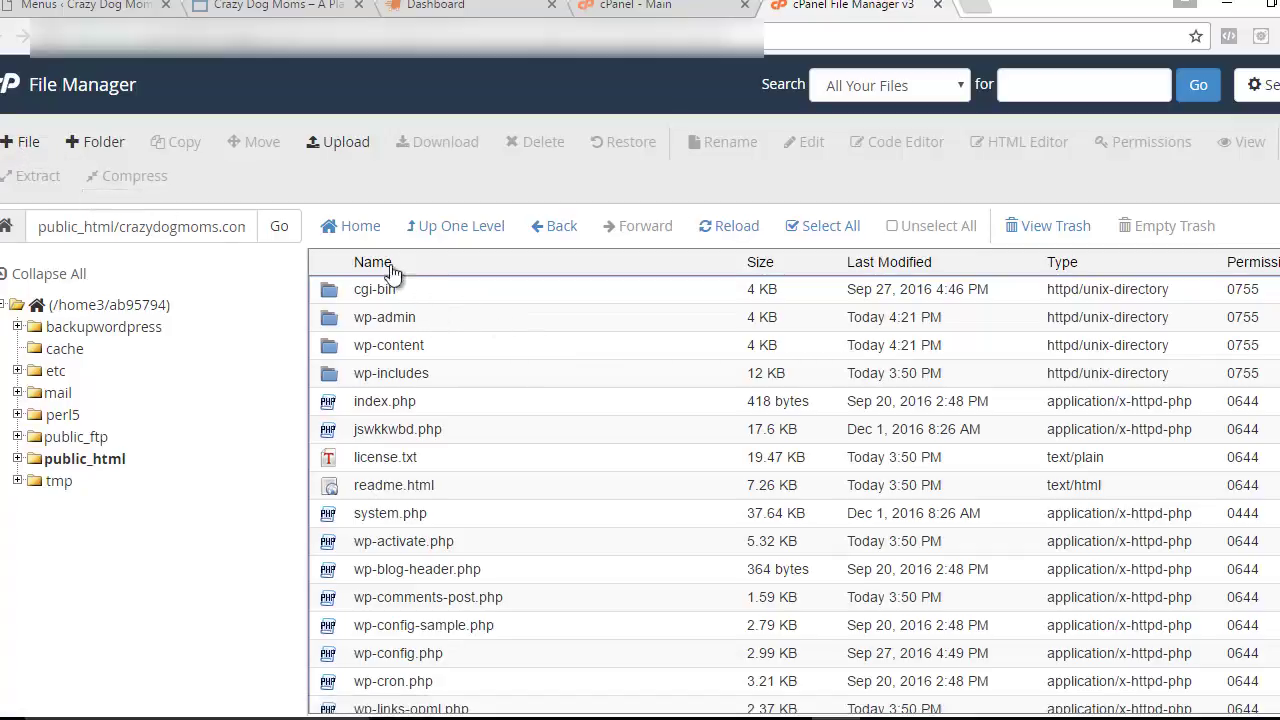
# Create a new folder named 'store' inside crazydogmoms.com.
pyautogui.click(104, 143)
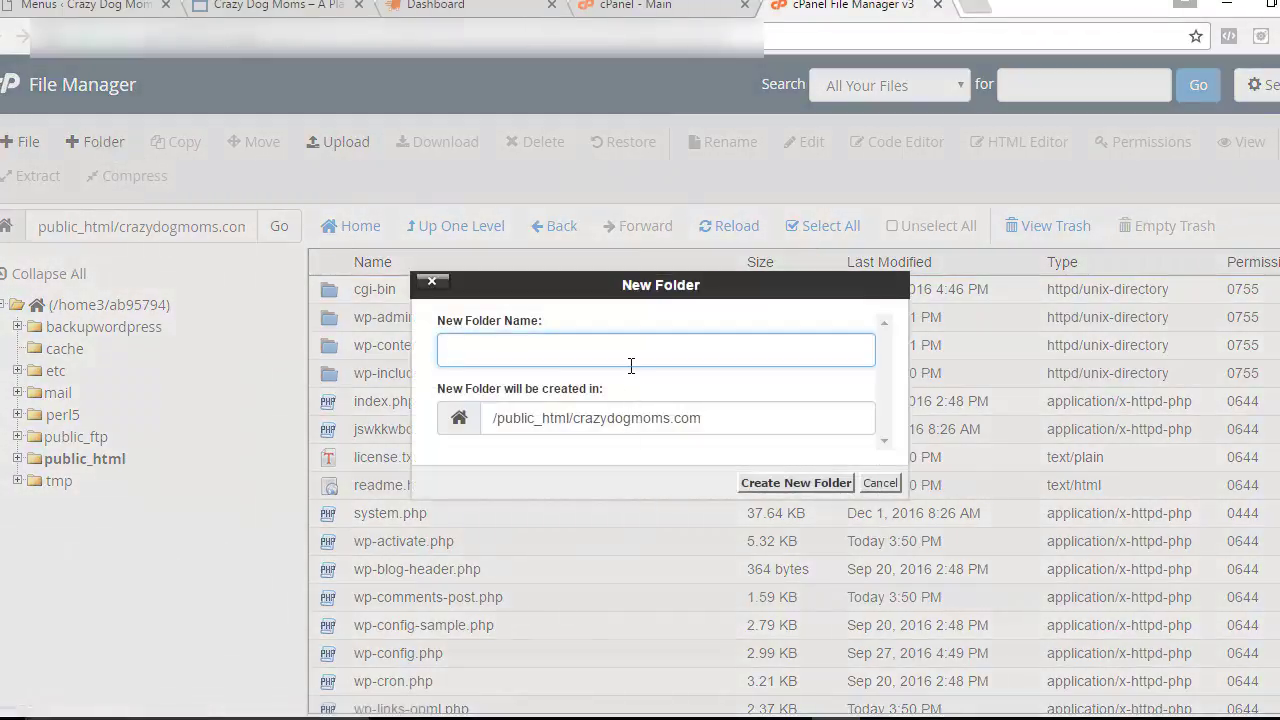
pyautogui.write('store')
pyautogui.click(772, 484)
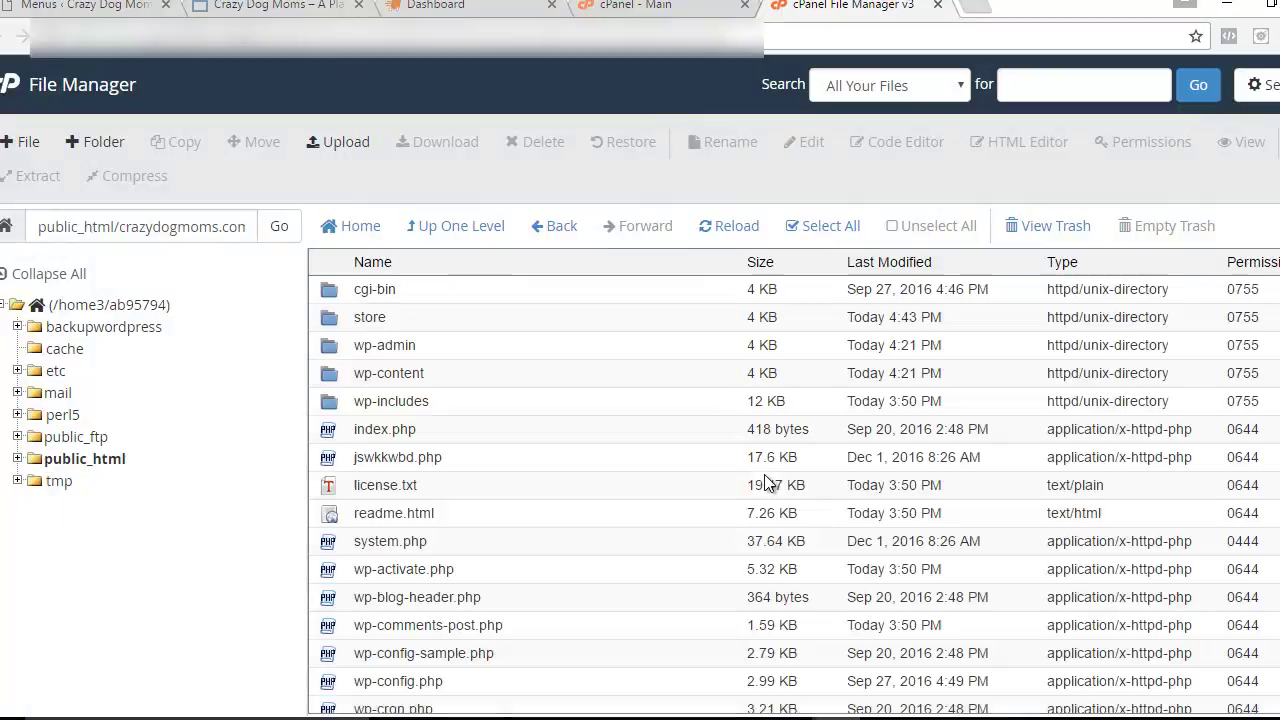
# Open the empty store folder, then go back to the ShopExpress Dashboard tab.
pyautogui.click(388, 318)
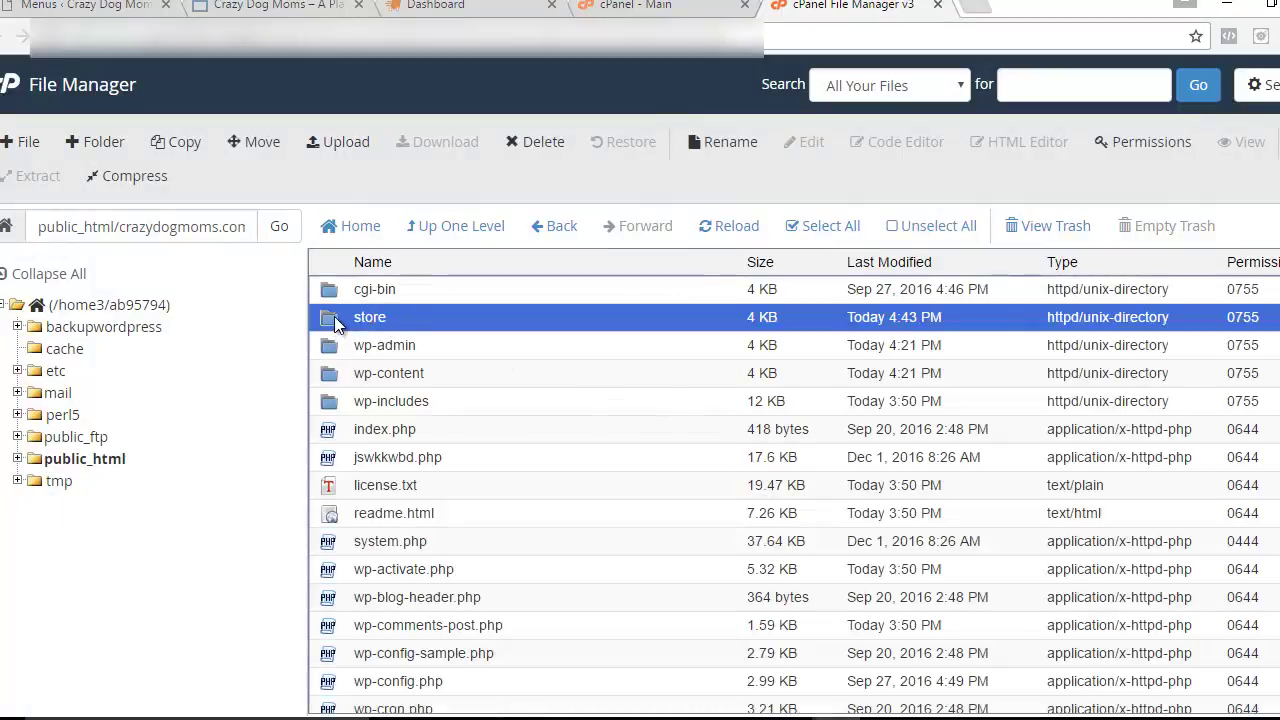
pyautogui.doubleClick(334, 316)
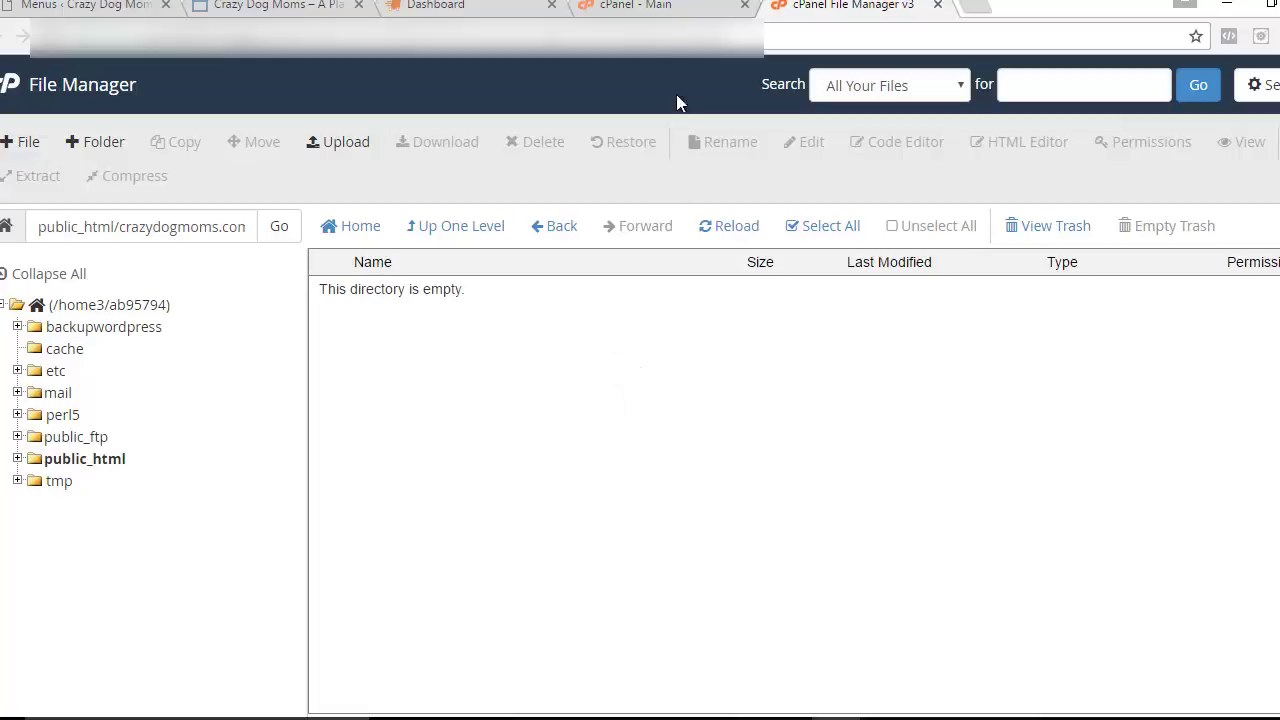
pyautogui.click(470, 6)
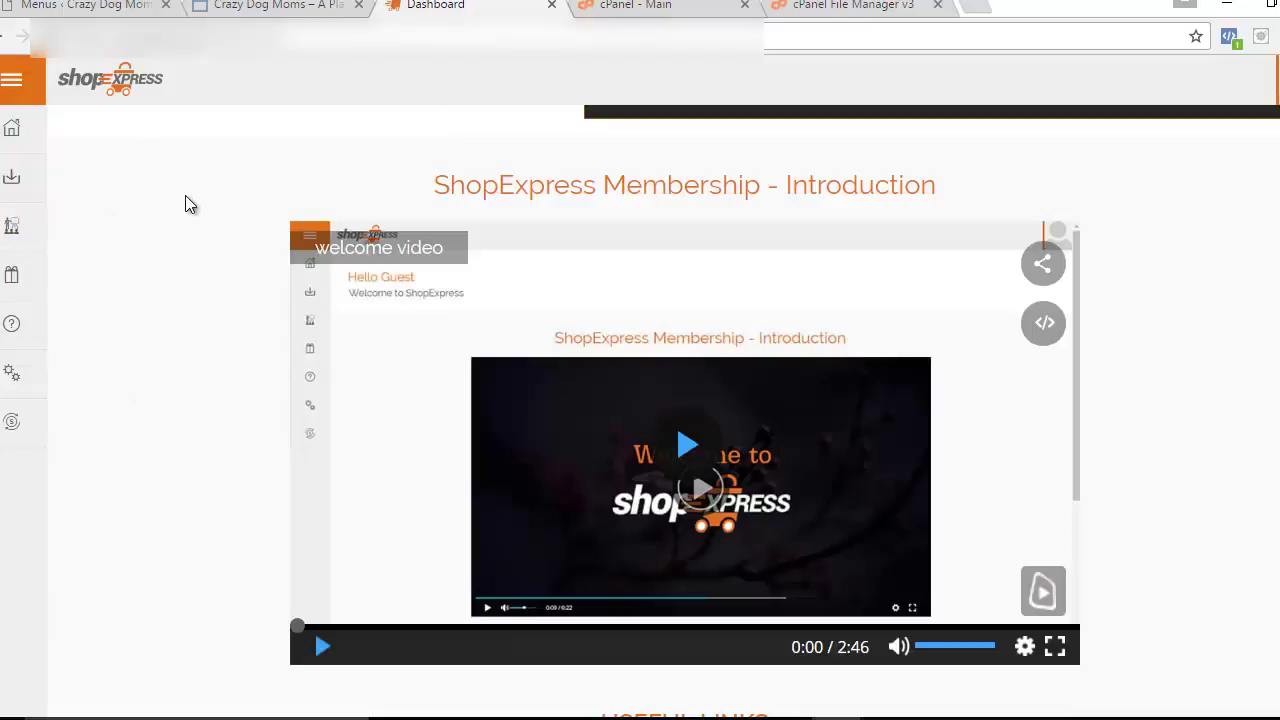
# Open the ShopExpress package page under Downloads, then return to the File Manager tab.
pyautogui.moveTo(46, 234)
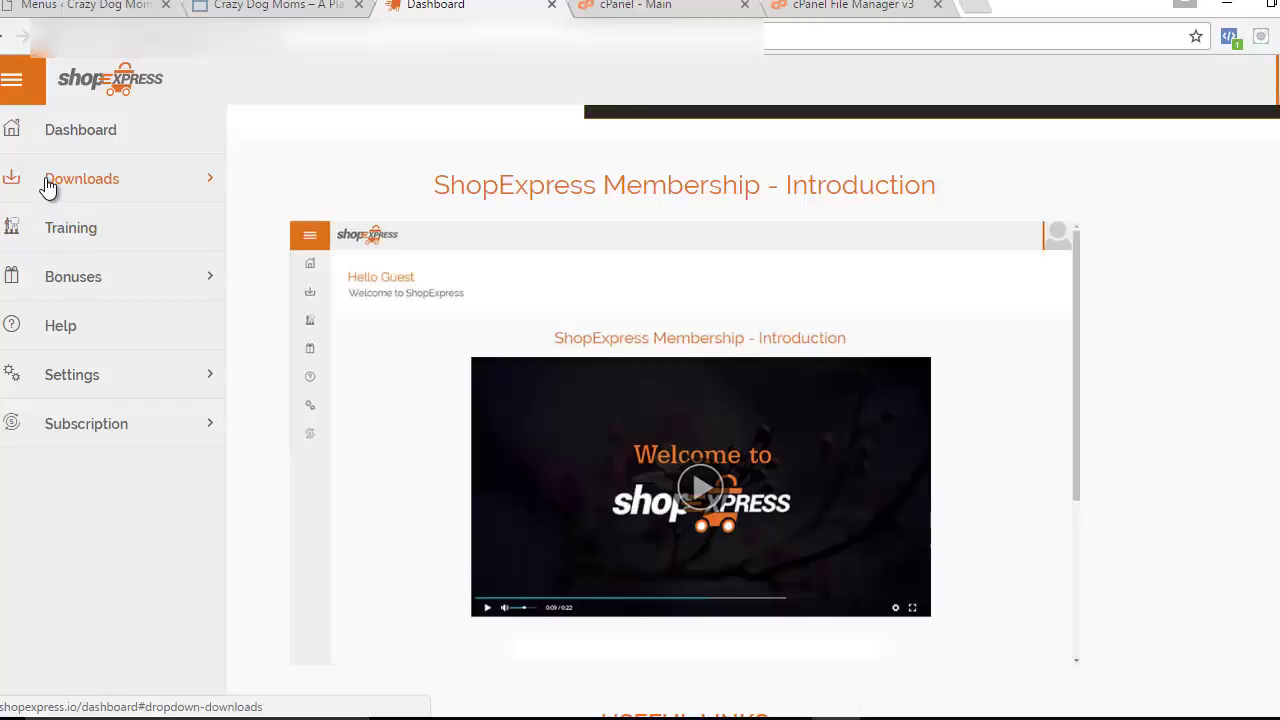
pyautogui.click(46, 184)
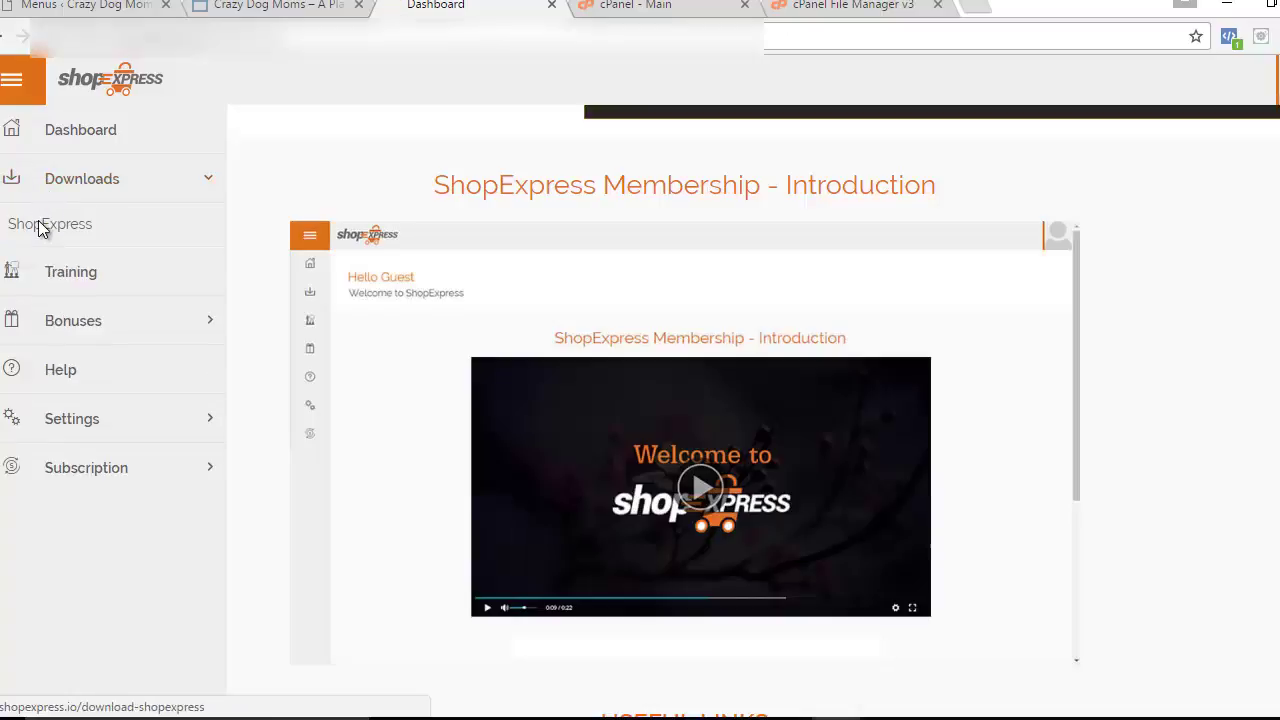
pyautogui.click(40, 226)
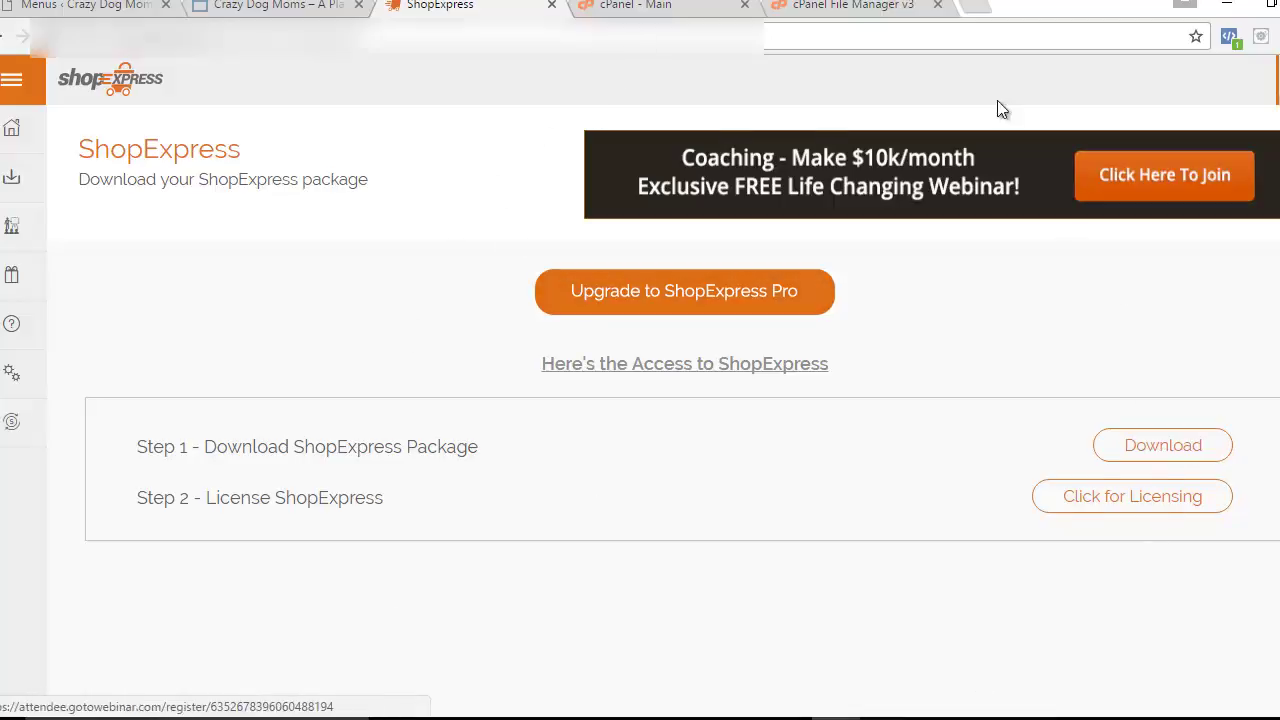
pyautogui.click(880, 8)
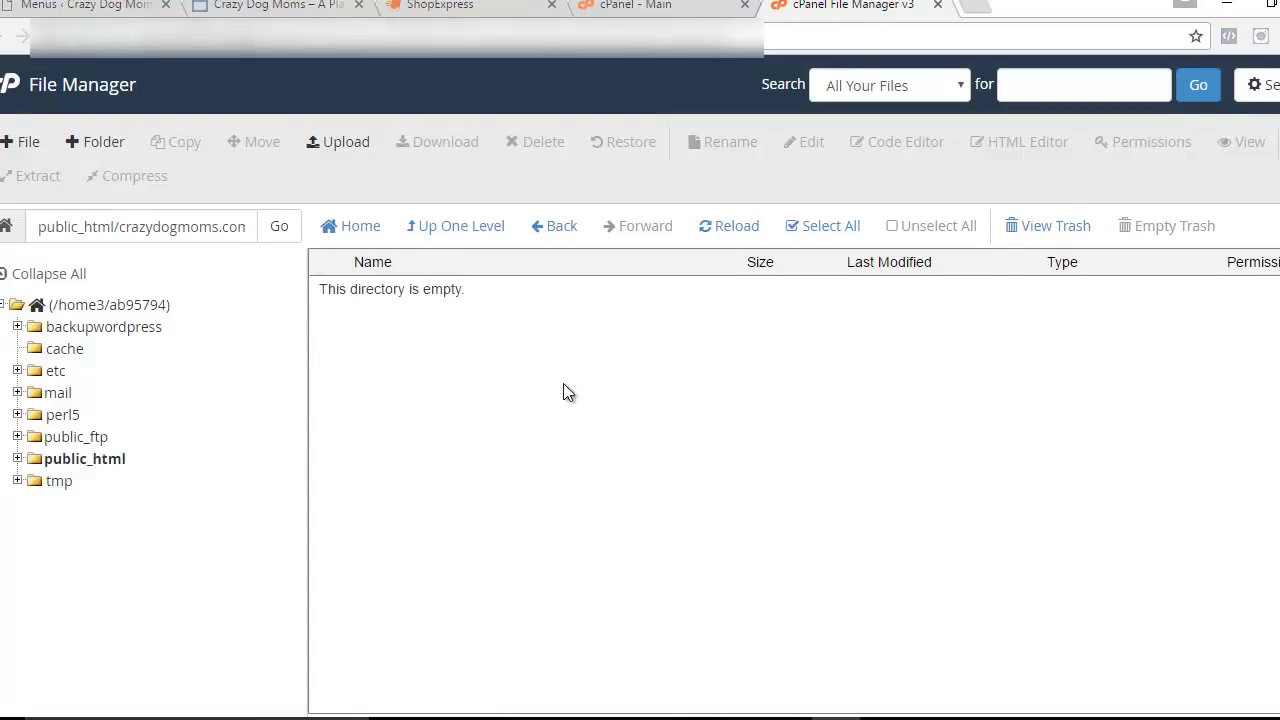
# Upload ShopExpress+1.0.0.4.zip to the store folder, found by searching 'shopexpress'.
pyautogui.click(347, 142)
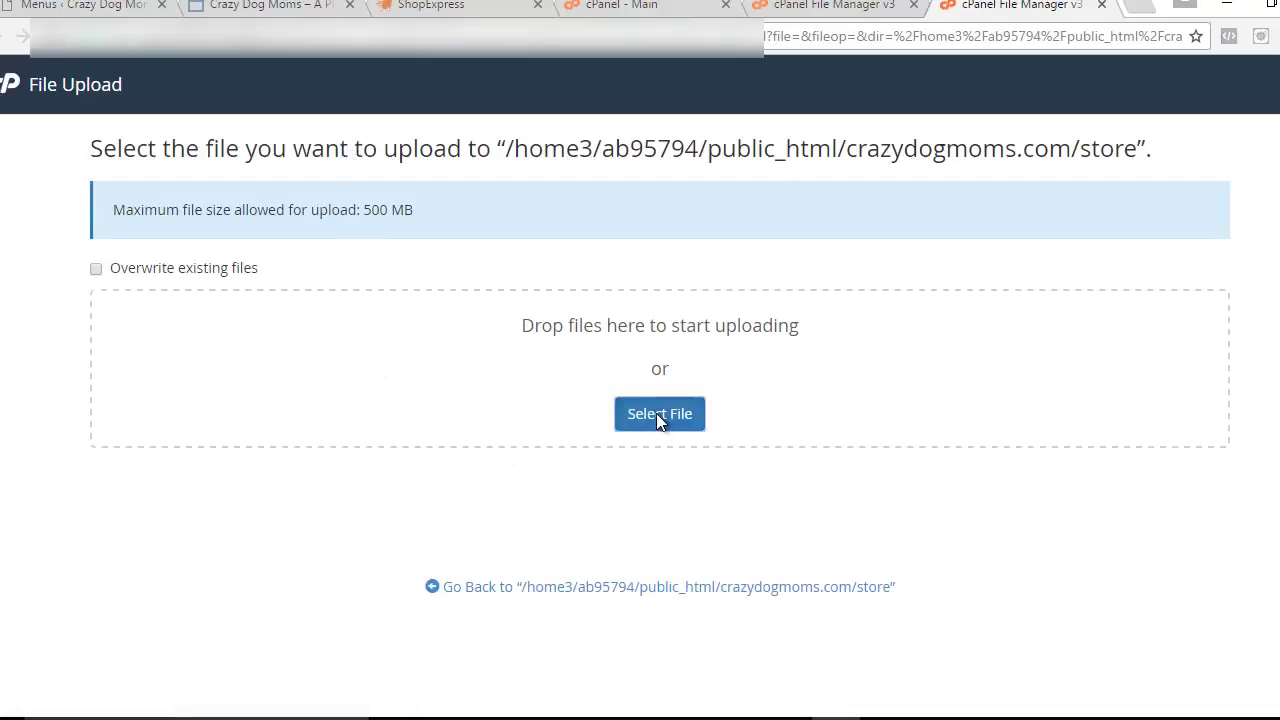
pyautogui.click(657, 415)
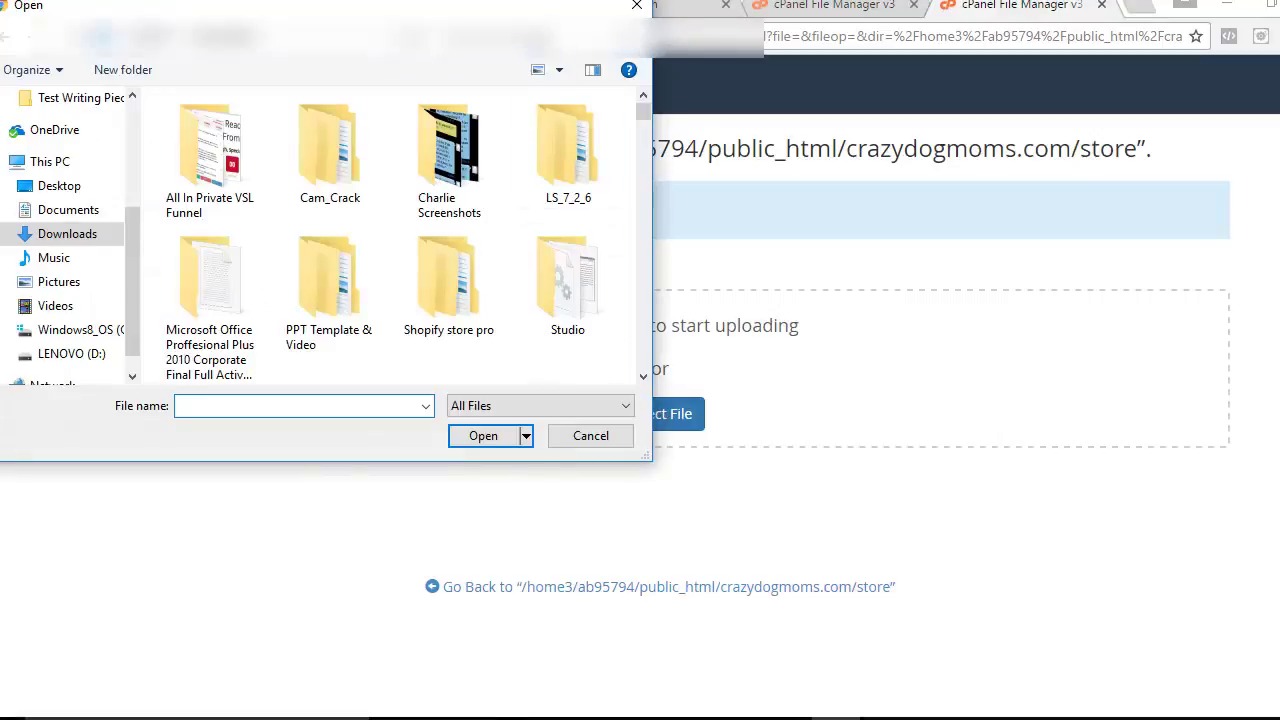
pyautogui.click(540, 42)
pyautogui.click(543, 62)
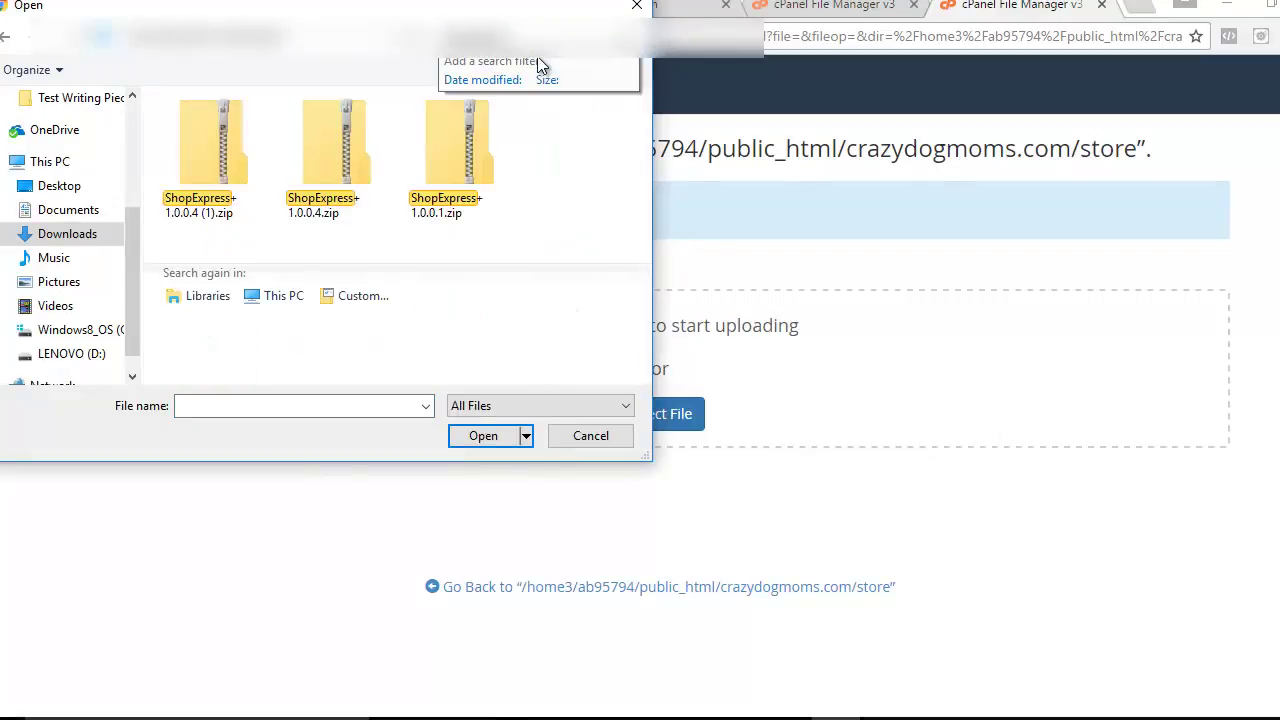
pyautogui.doubleClick(325, 155)
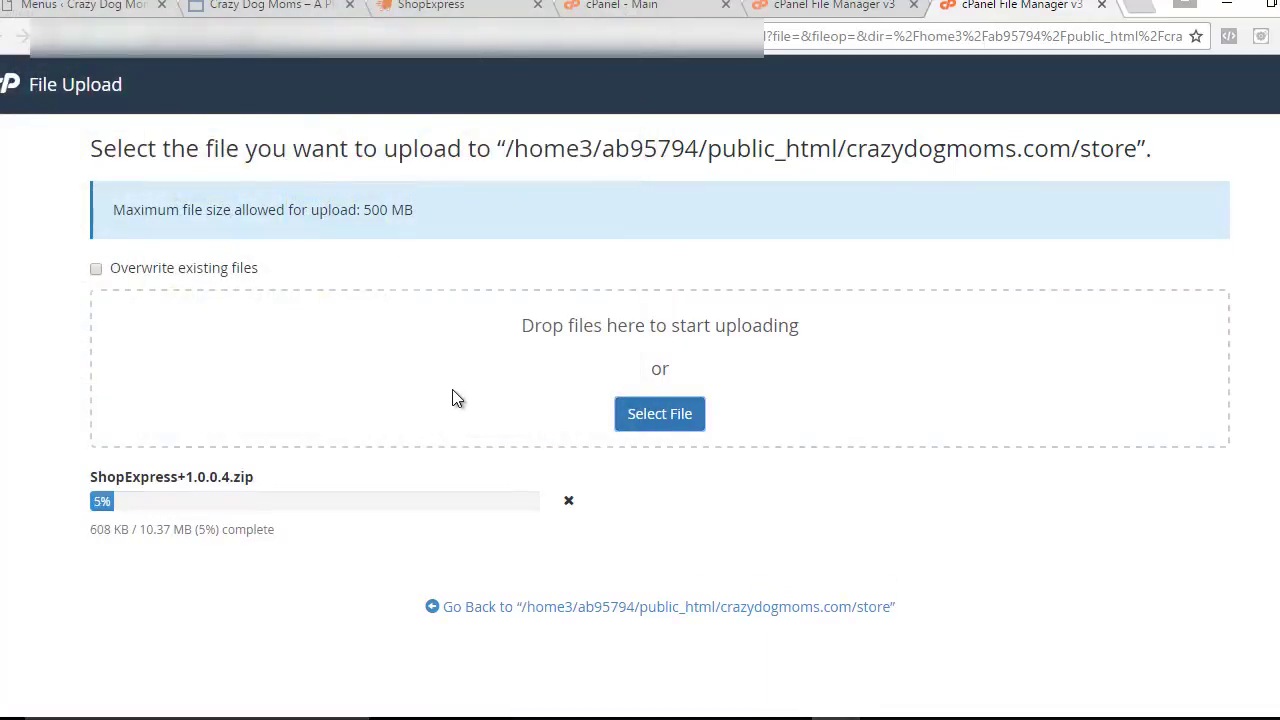
# View the Crazy Dog Moms site while waiting, then confirm the upload reached 100% (10.37 MB).
pyautogui.click(275, 8)
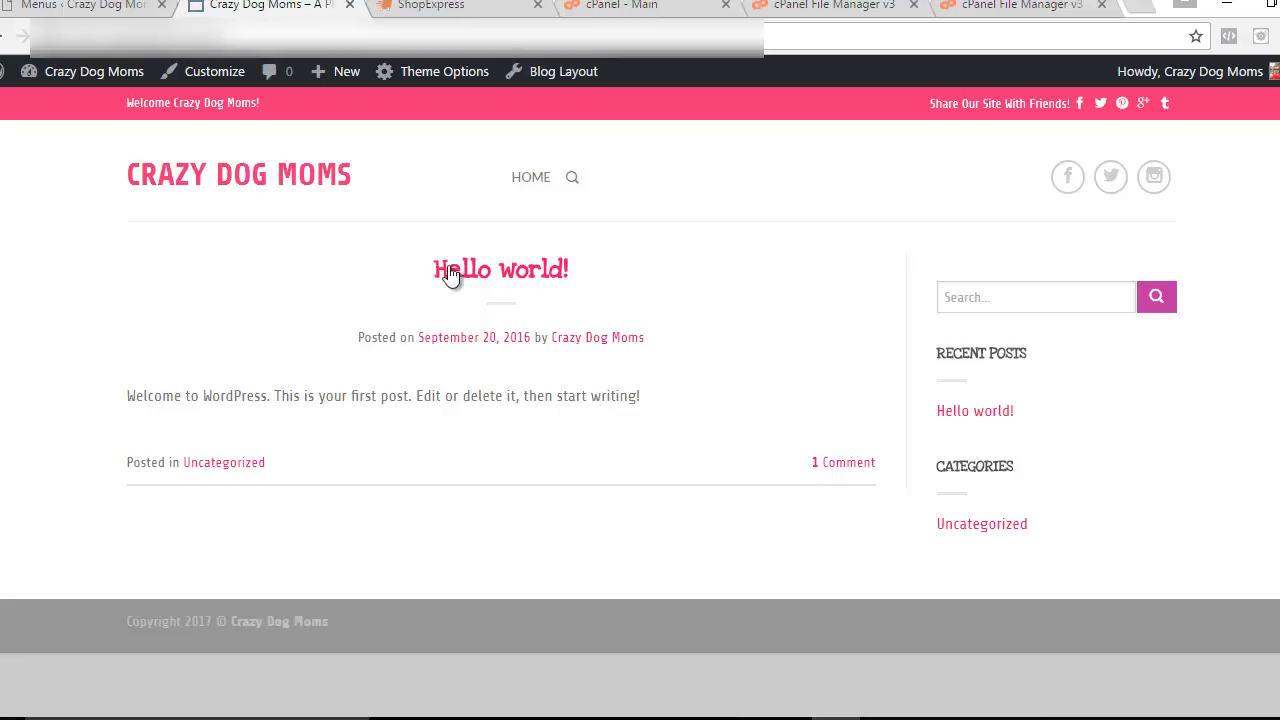
pyautogui.click(1030, 5)
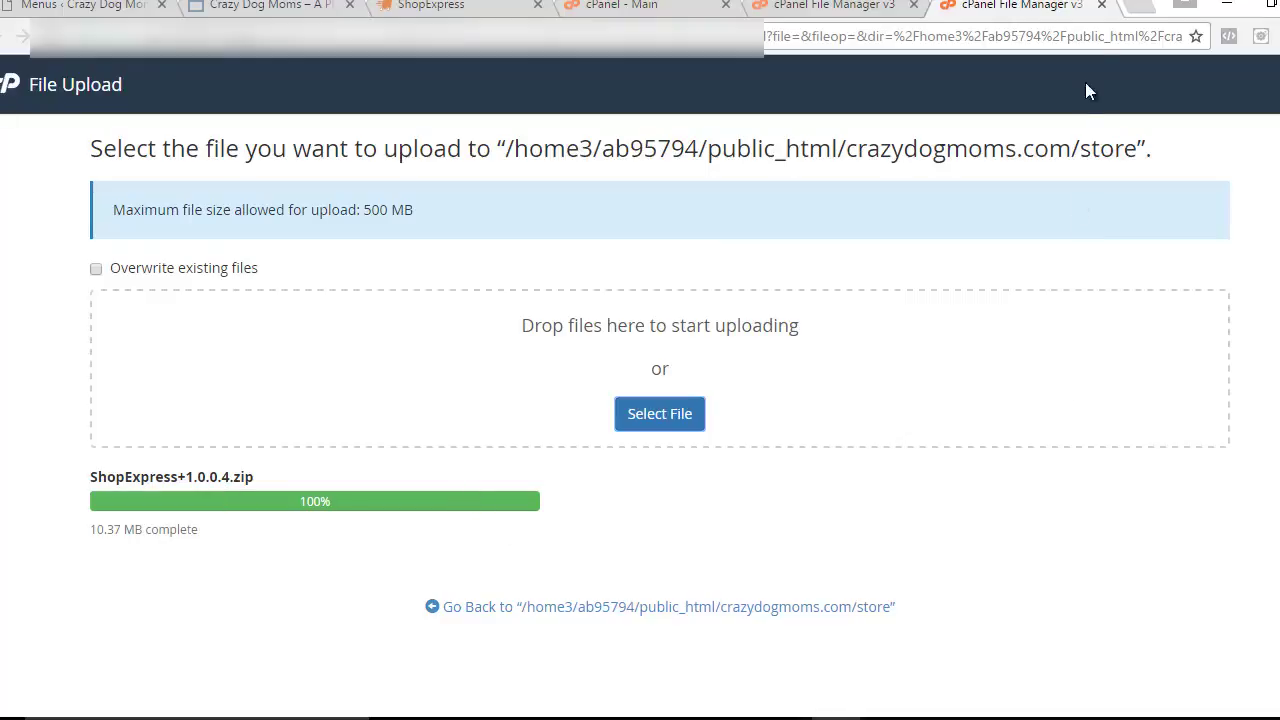
# Close the finished ShopExpress+1.0.0.4.zip upload page, returning to the store folder.
pyautogui.click(1101, 5)
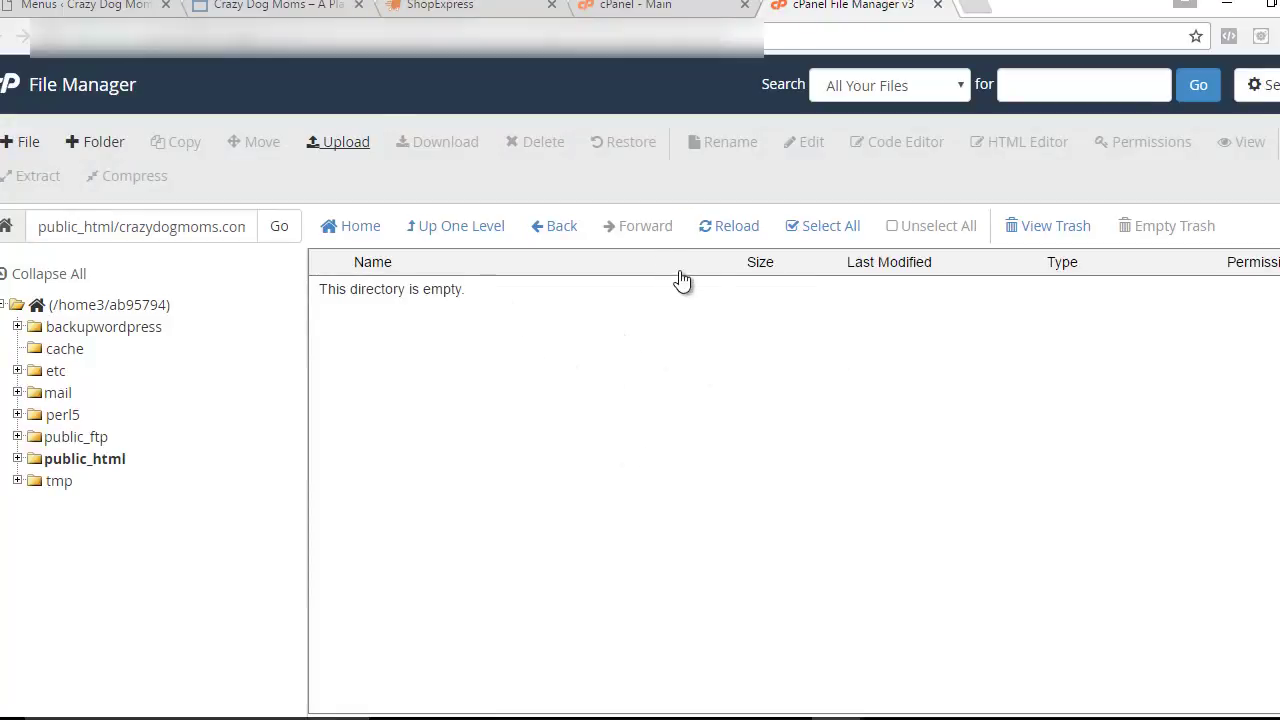
# Extract ShopExpress+1.0.0.4.zip into the store folder and reload the file listing.
pyautogui.click(724, 233)
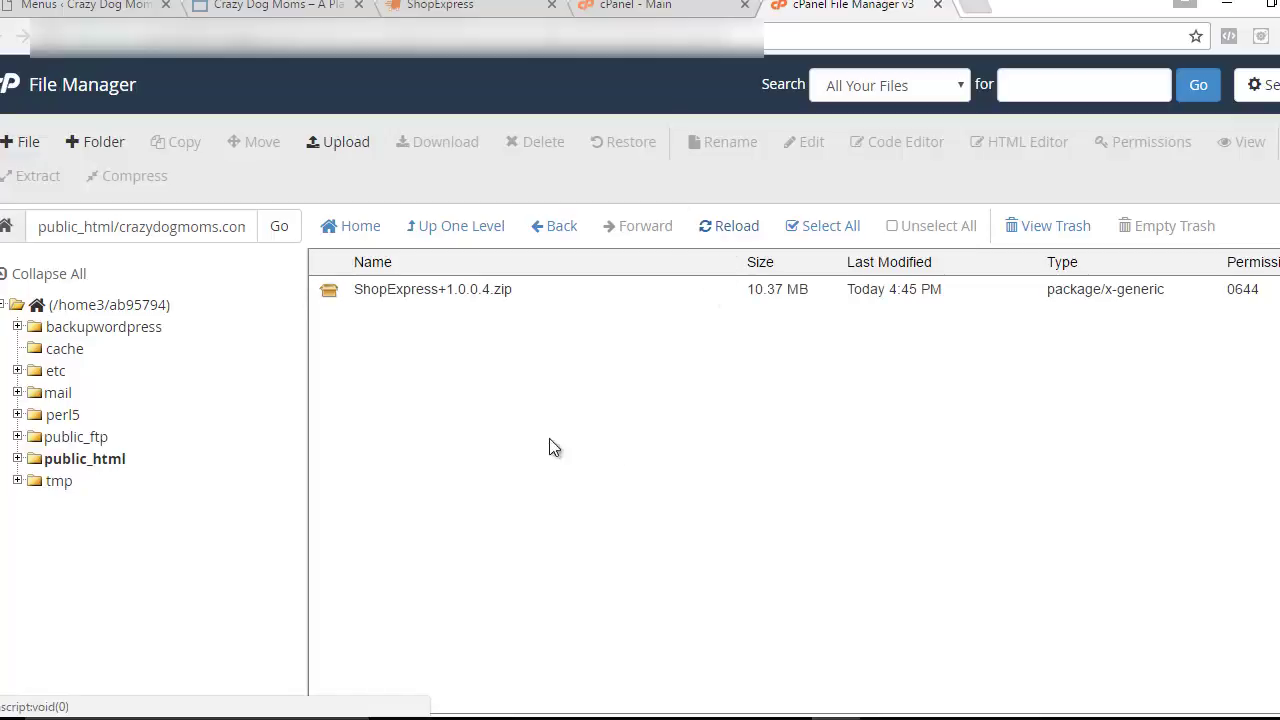
pyautogui.click(429, 293)
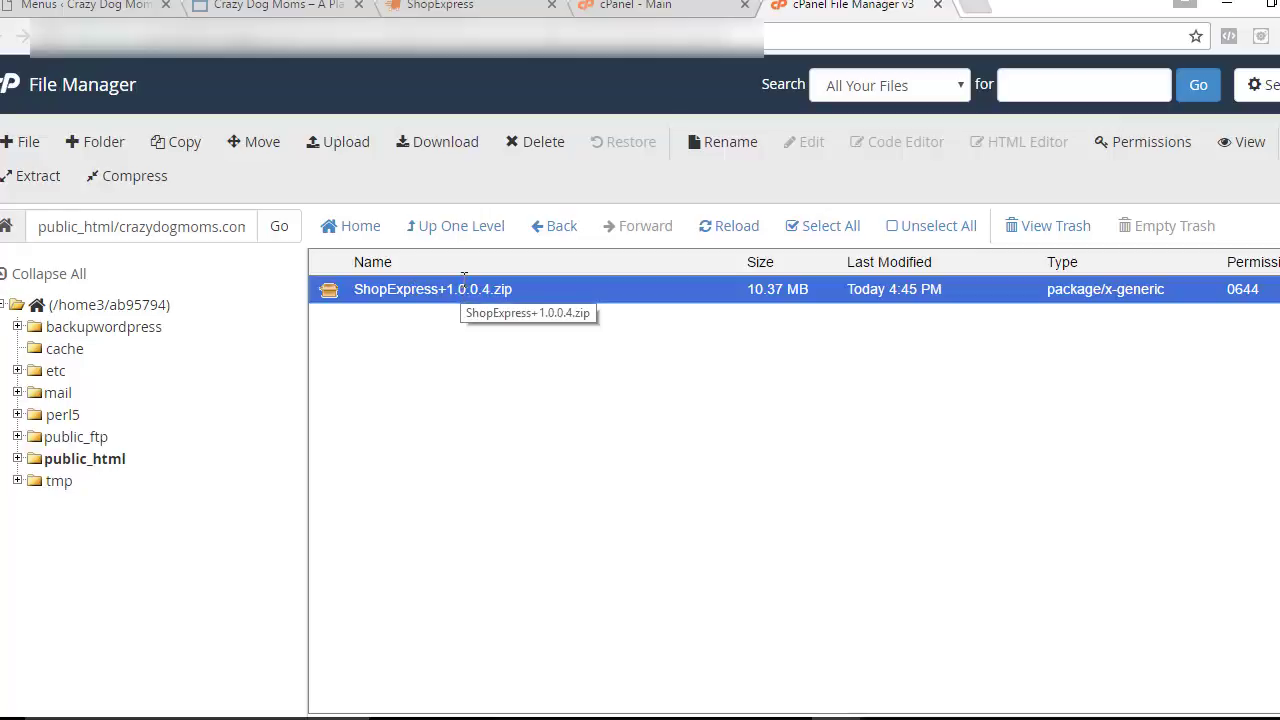
pyautogui.click(40, 178)
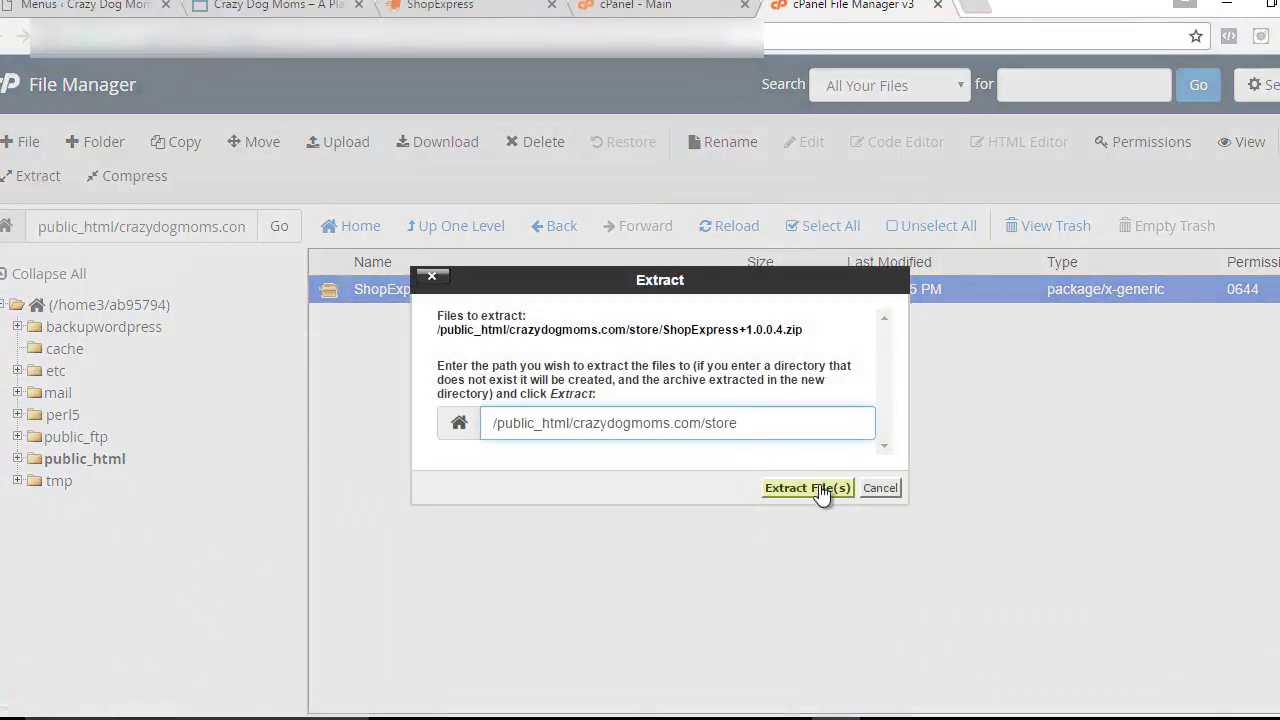
pyautogui.click(812, 488)
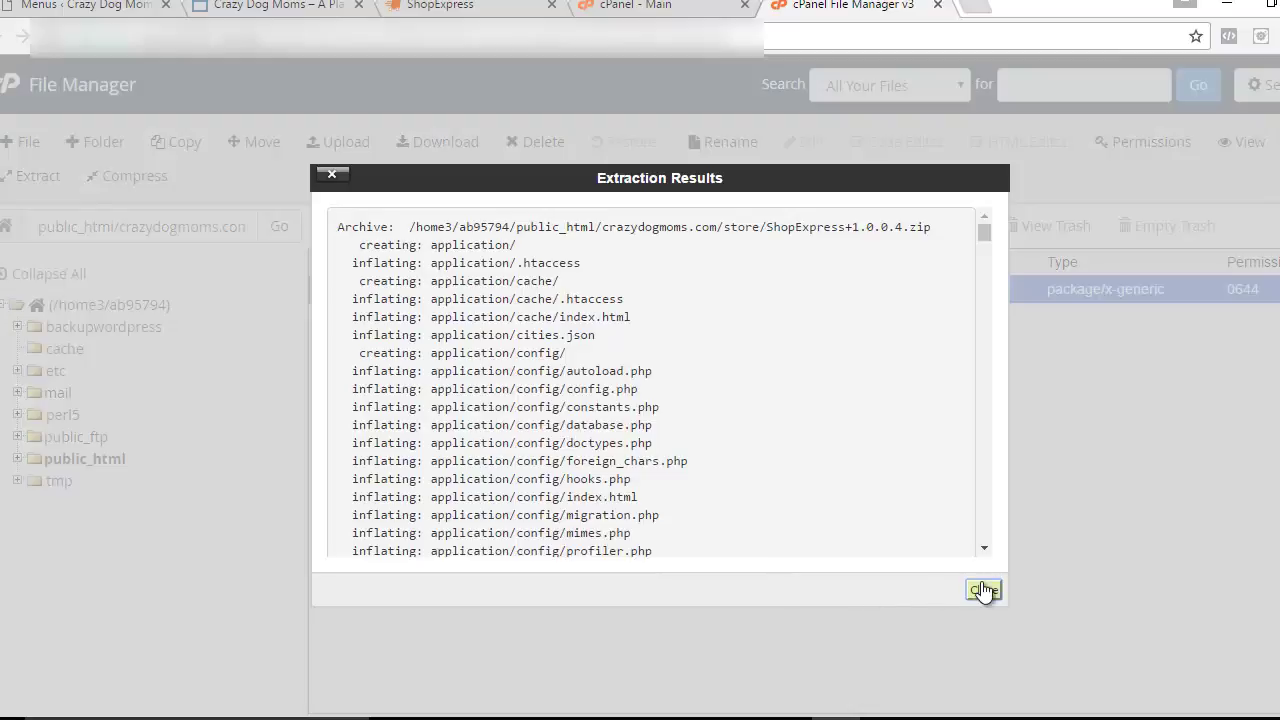
pyautogui.click(983, 591)
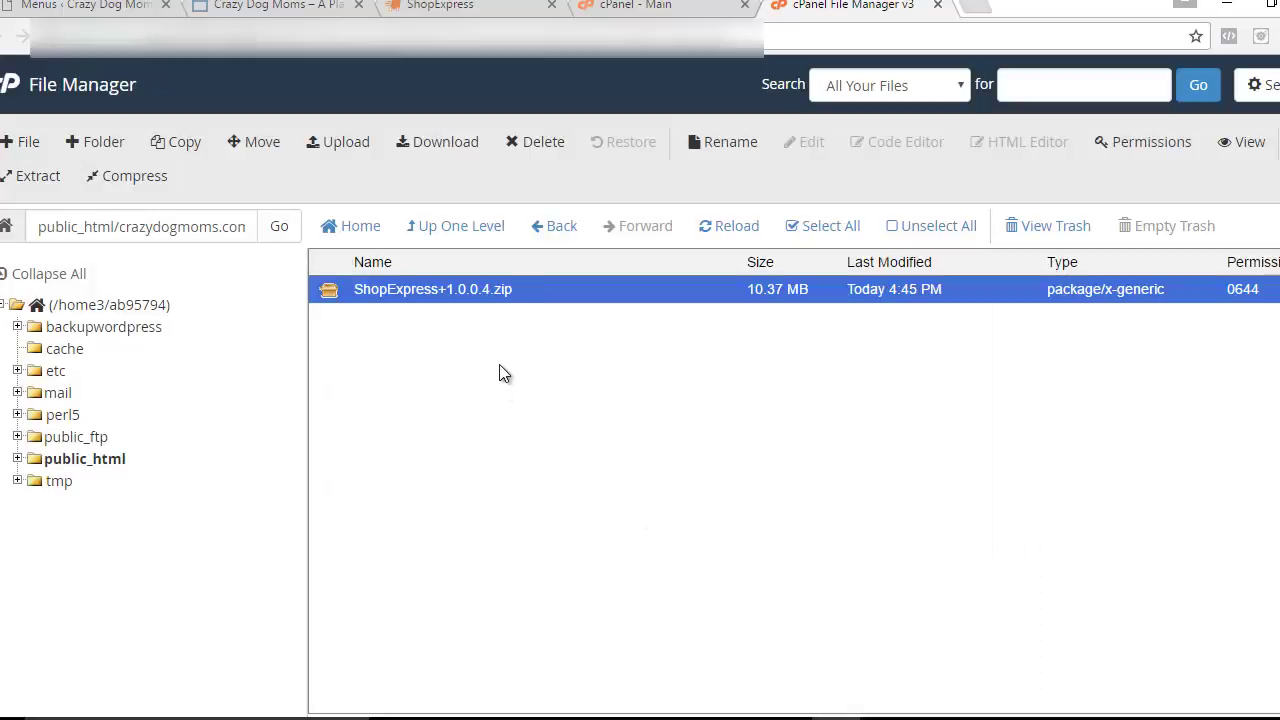
pyautogui.click(725, 224)
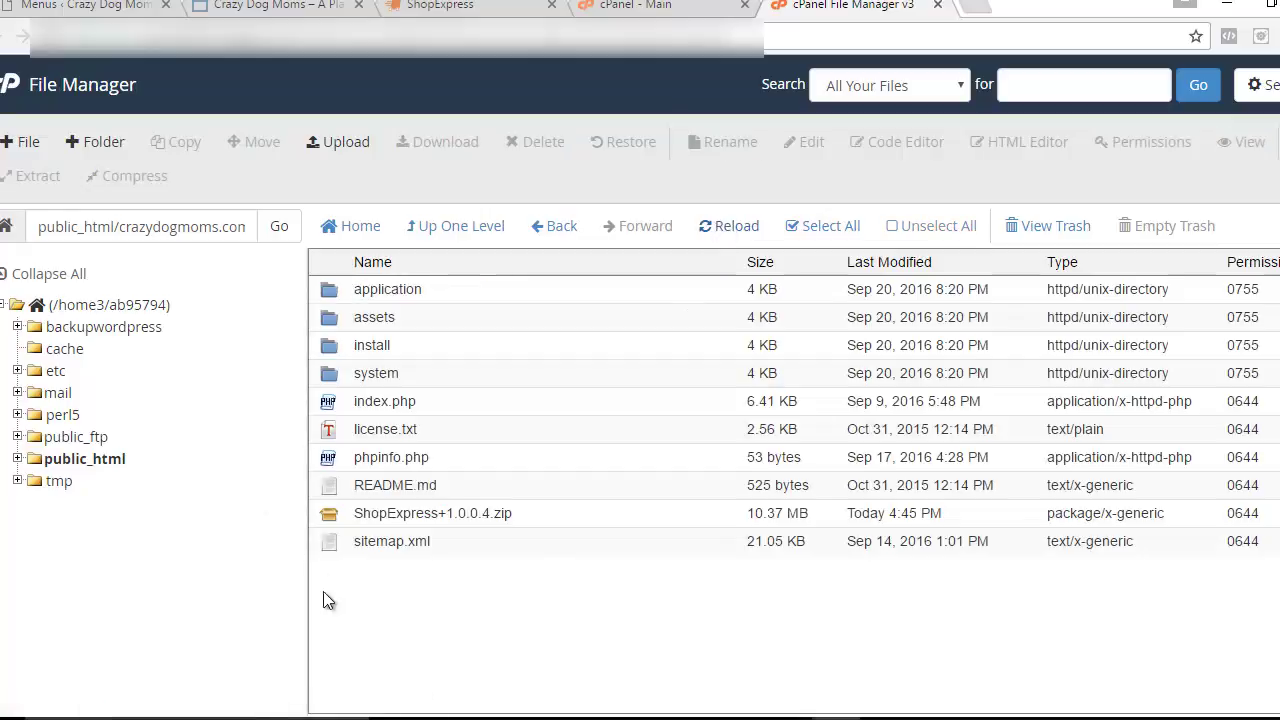
# Delete the leftover ShopExpress zip archive from the store folder.
pyautogui.click(408, 514)
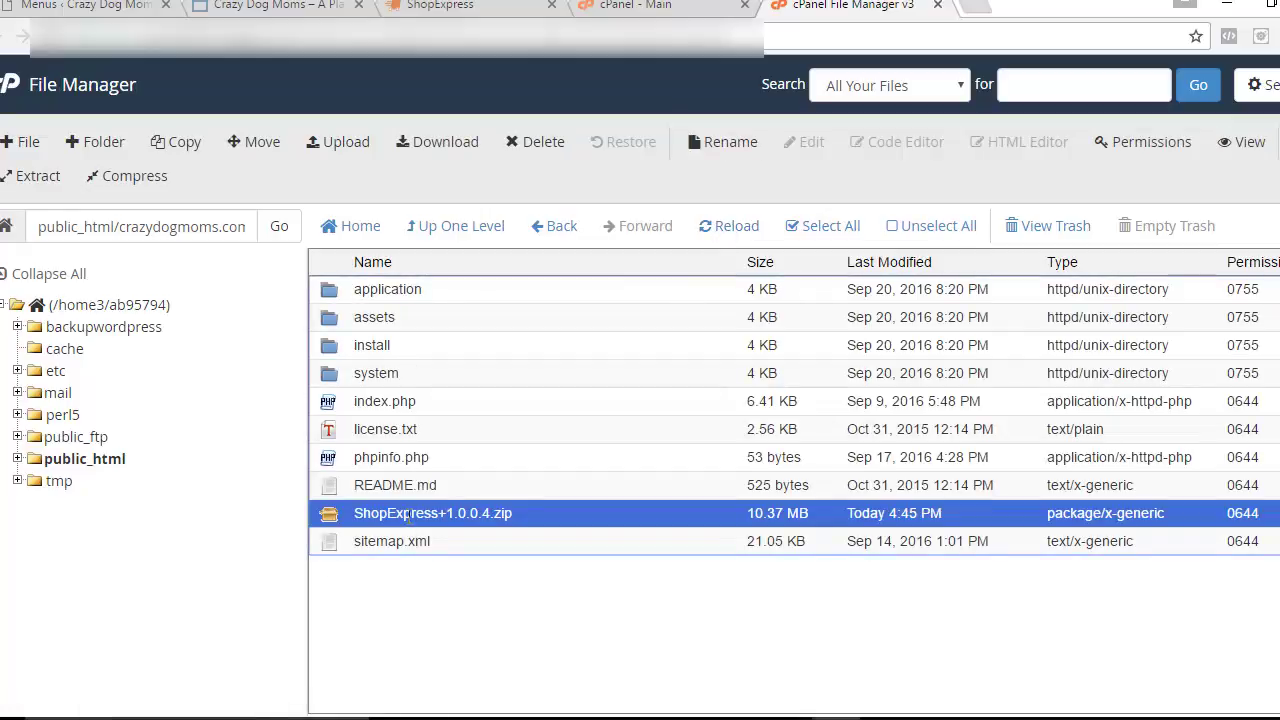
pyautogui.click(514, 141)
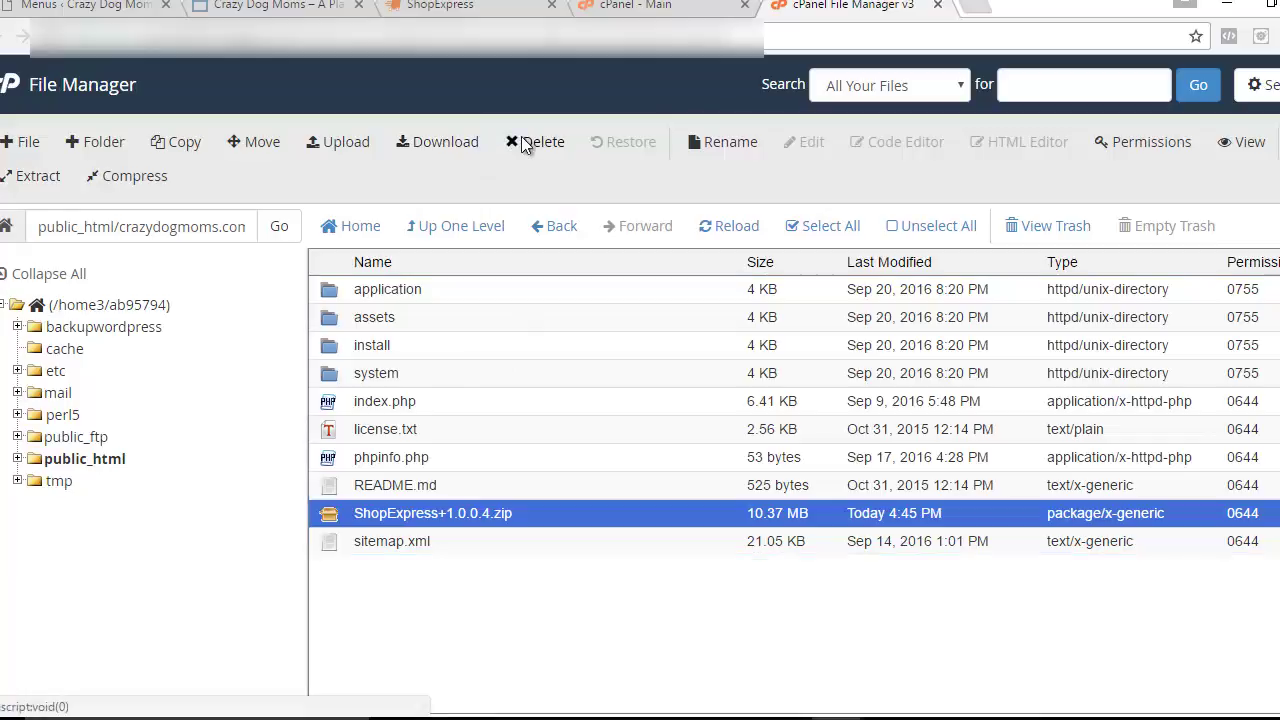
pyautogui.click(826, 450)
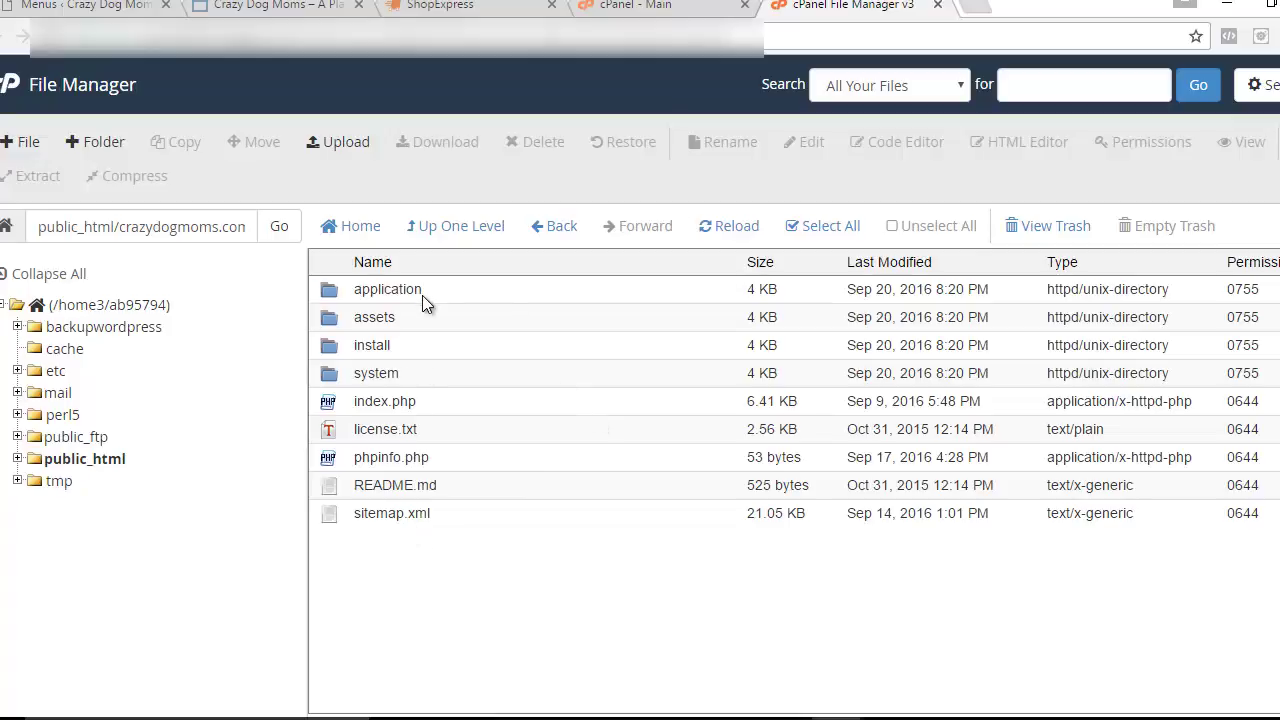
# Bring the Crazy Dog Moms site tab to the front.
pyautogui.click(988, 5)
pyautogui.click(1105, 7)
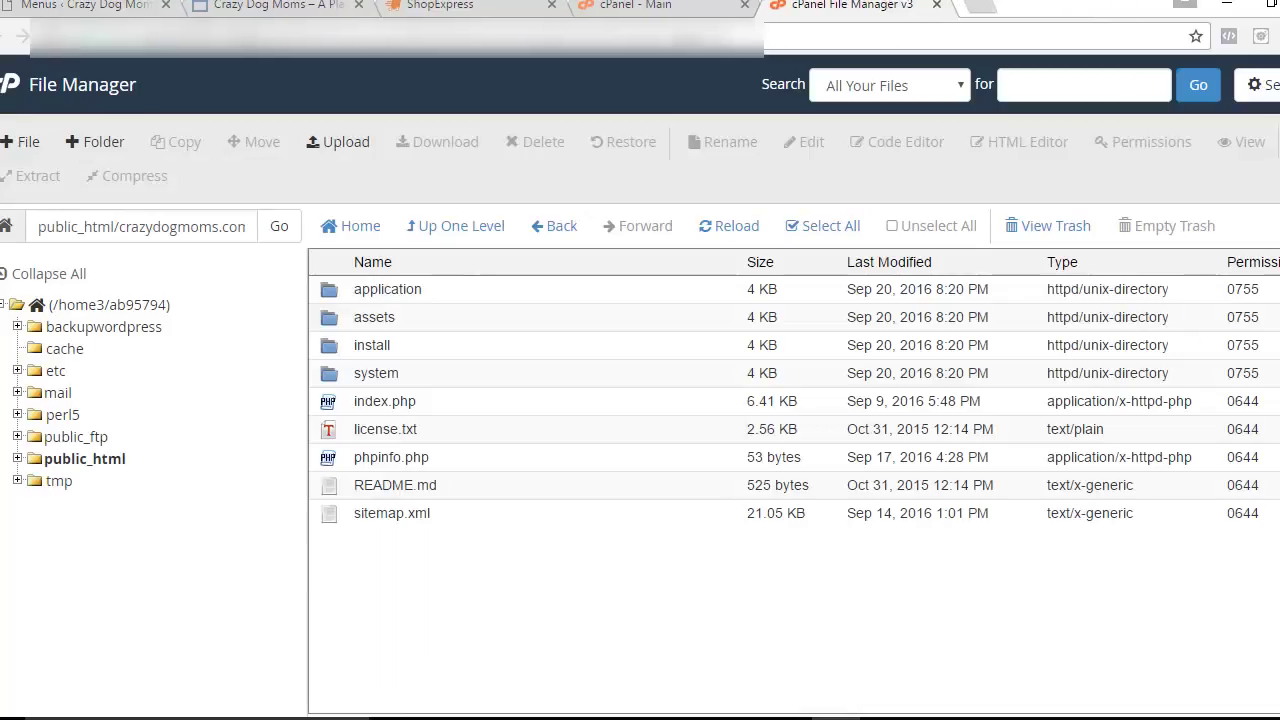
pyautogui.click(275, 5)
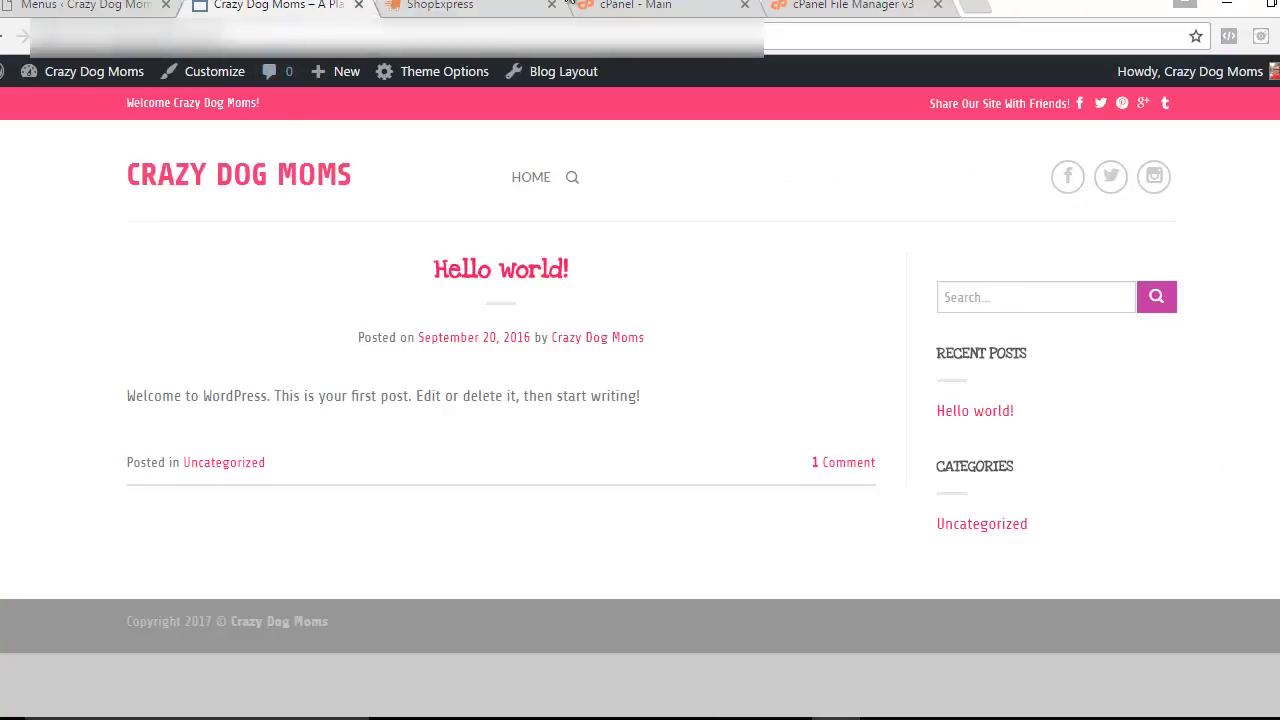
# Reopen the store folder in File Manager to verify the extracted files.
pyautogui.click(865, 6)
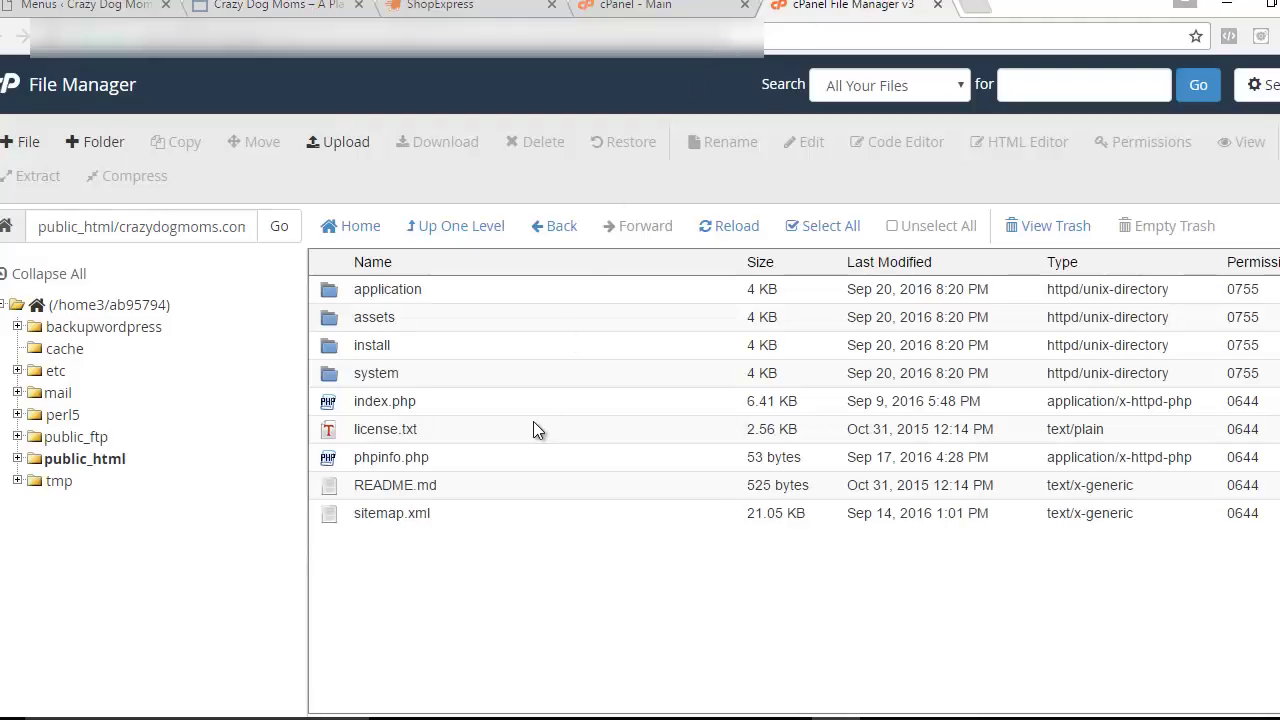
pyautogui.click(464, 230)
pyautogui.click(379, 318)
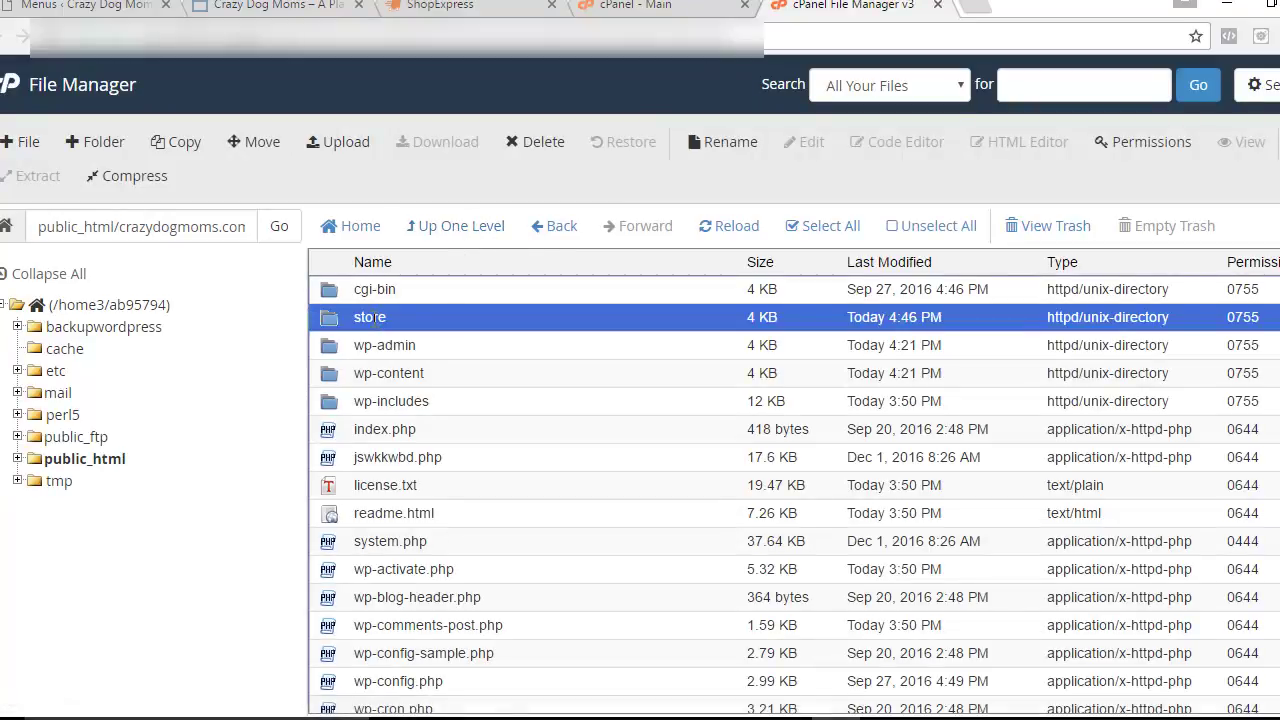
pyautogui.doubleClick(379, 318)
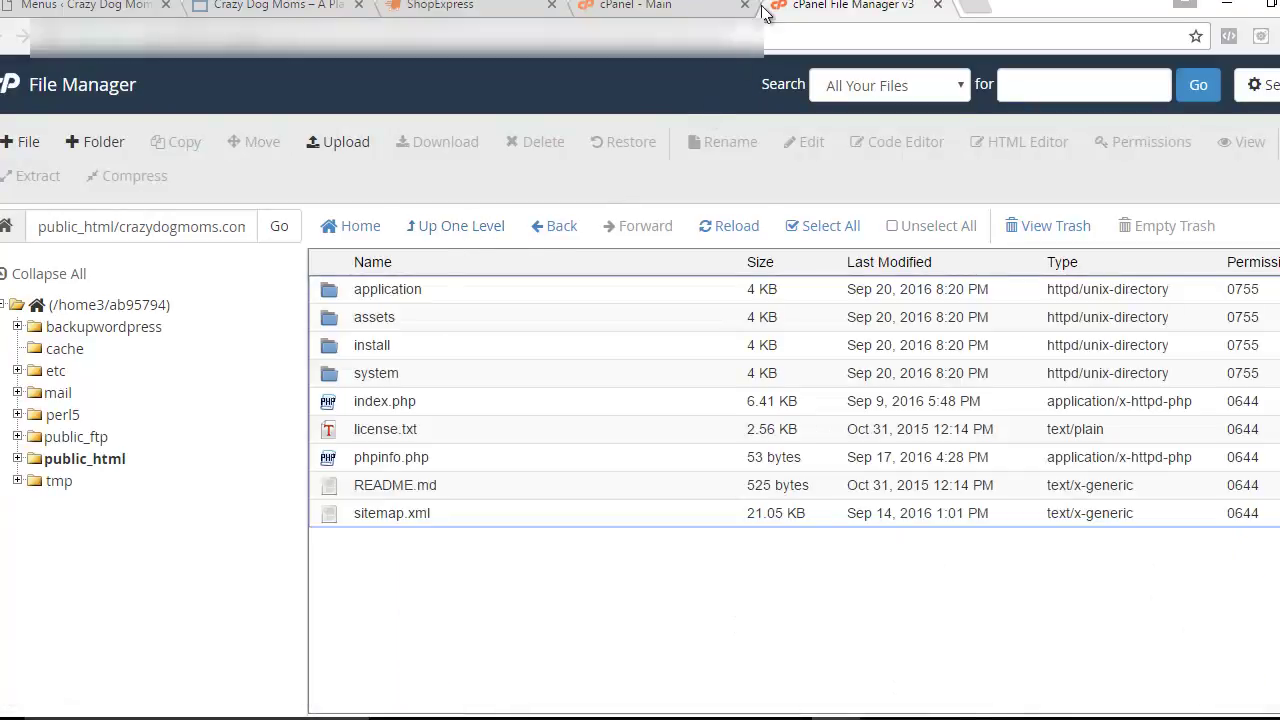
# Load crazydogmoms.com/store in the site tab to launch the ShopExpress installer.
pyautogui.click(285, 6)
pyautogui.click(263, 33)
pyautogui.doubleClick(263, 33)
pyautogui.click(263, 33)
pyautogui.click(263, 33)
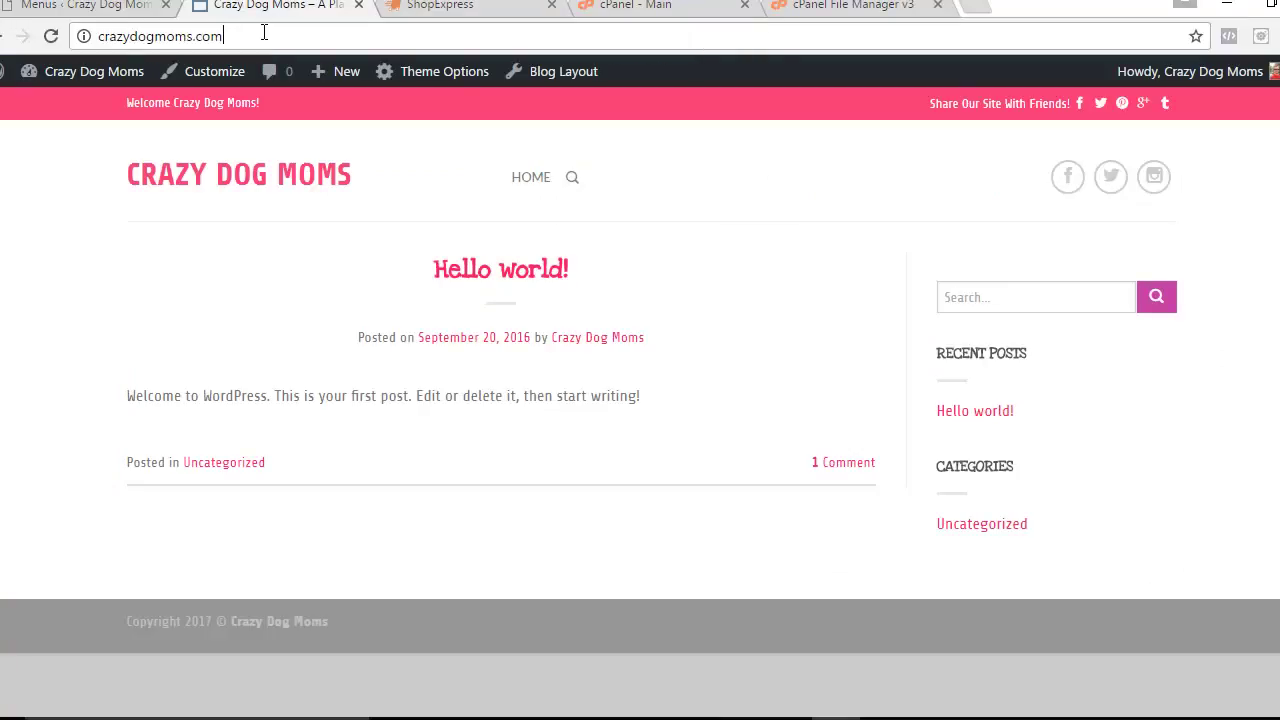
pyautogui.write('/store')
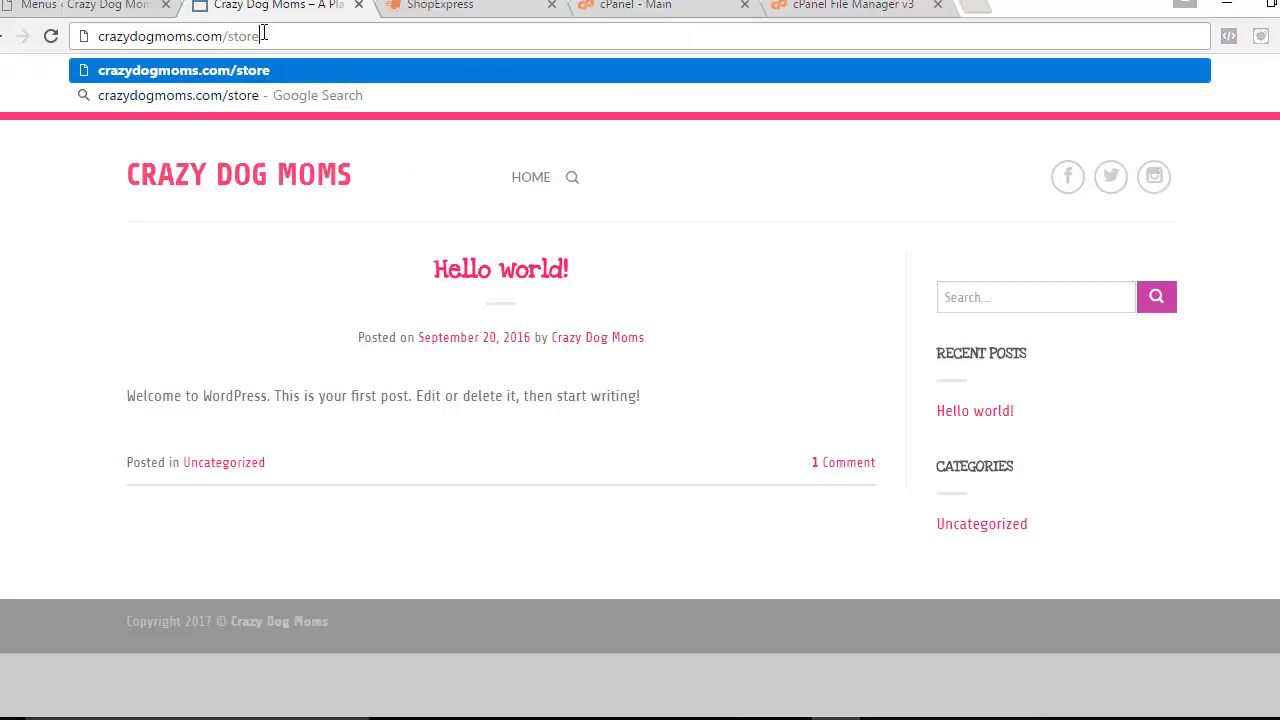
pyautogui.press('Return')
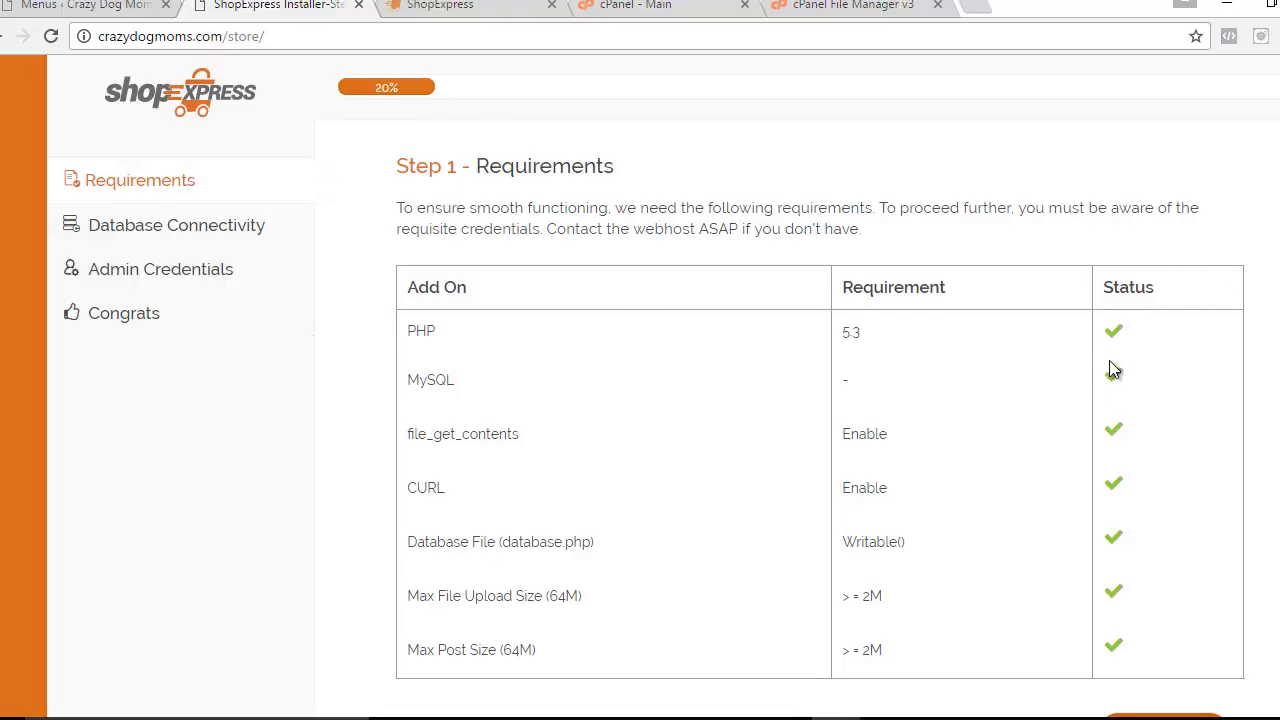
# Accept the passed requirements and advance to Step 2 Database Connectivity.
pyautogui.scroll(-1, 1109, 366)
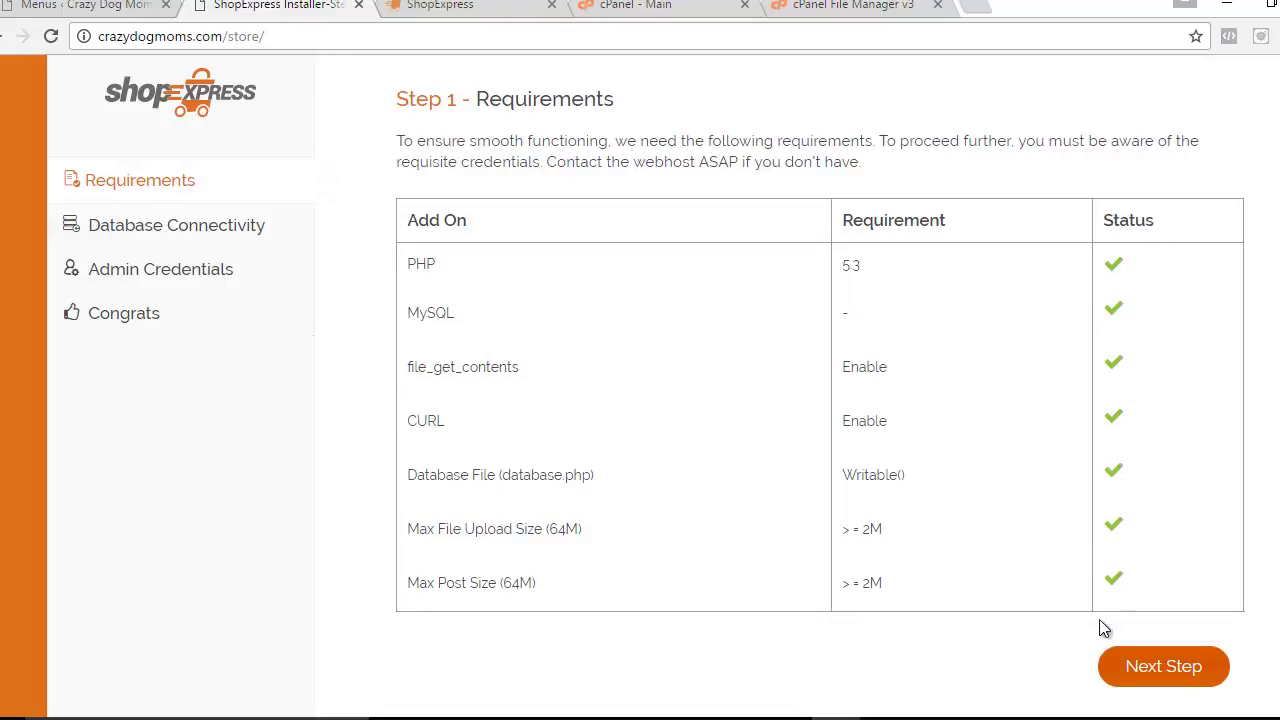
pyautogui.click(1130, 666)
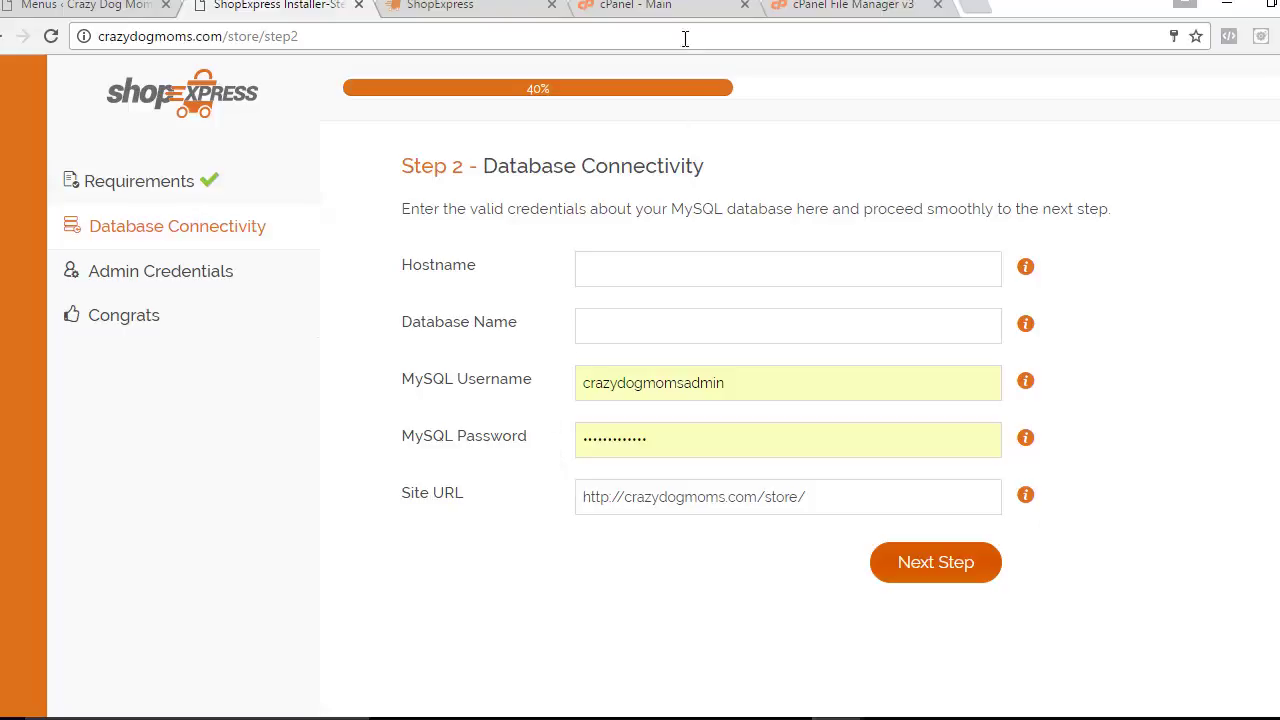
# Close the File Manager tab and launch MySQL Database Wizard from cPanel's Databases section.
pyautogui.click(676, 5)
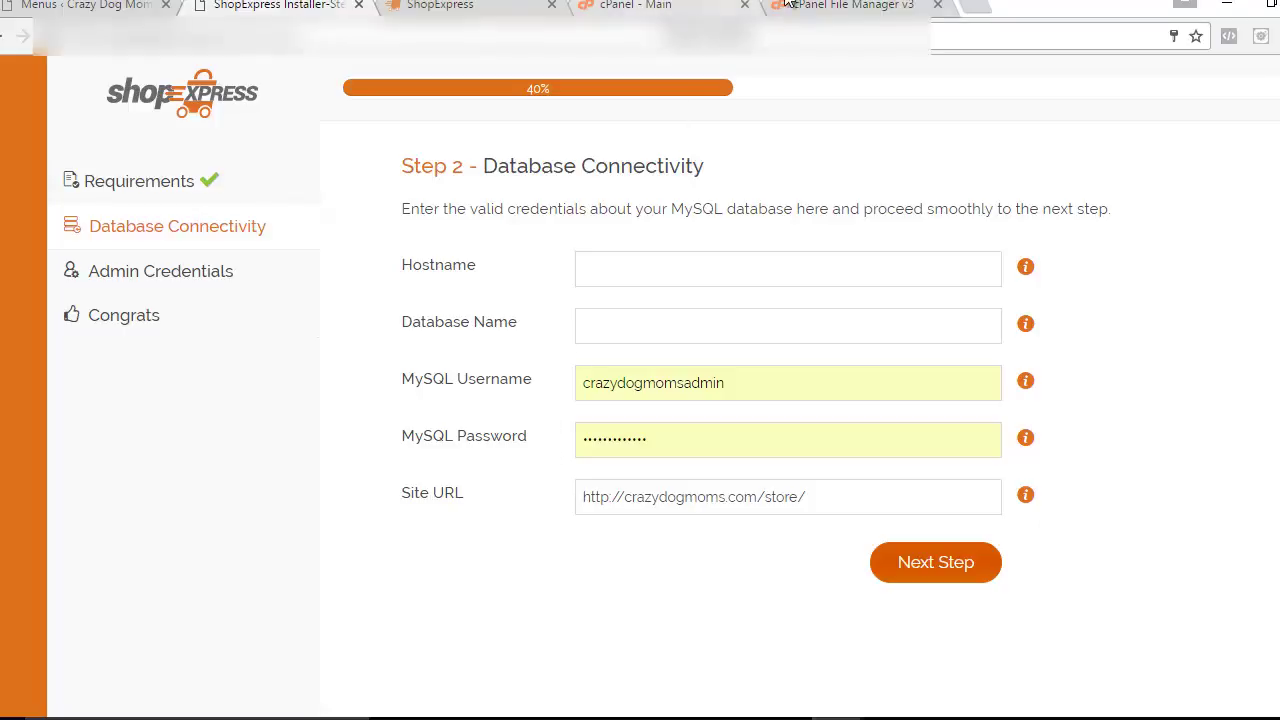
pyautogui.click(788, 5)
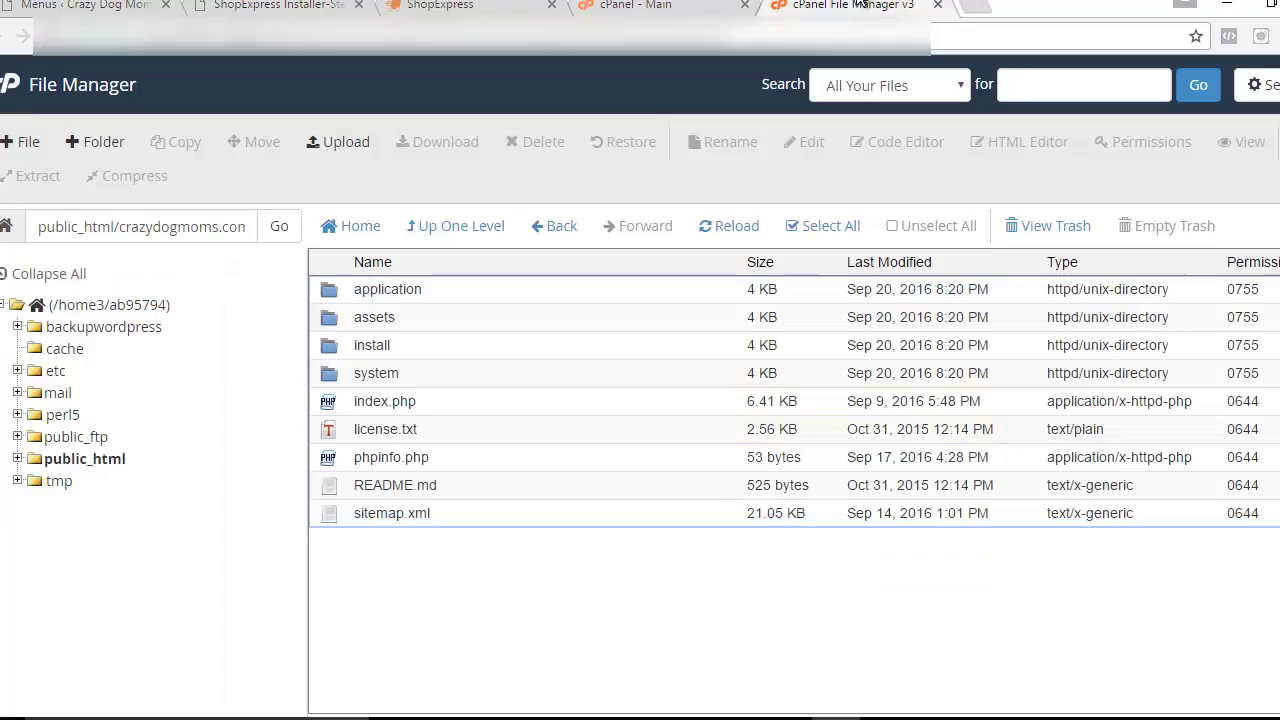
pyautogui.click(937, 5)
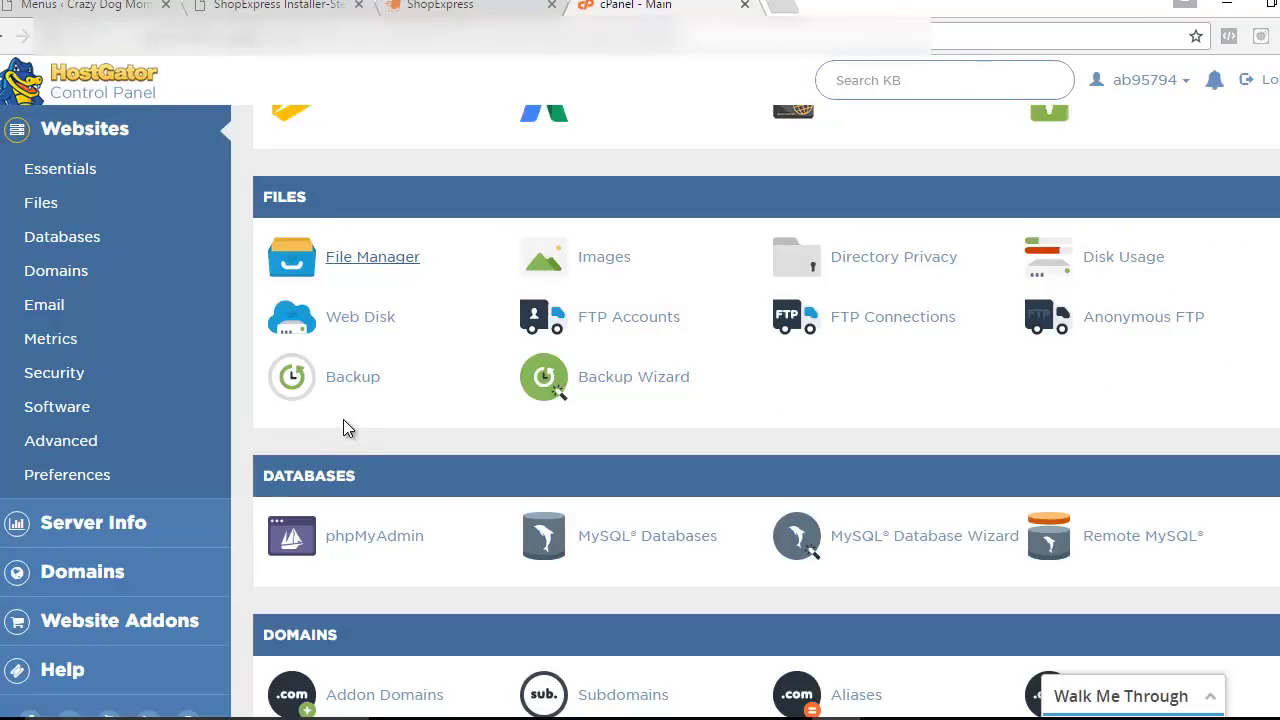
pyautogui.scroll(-1, 350, 478)
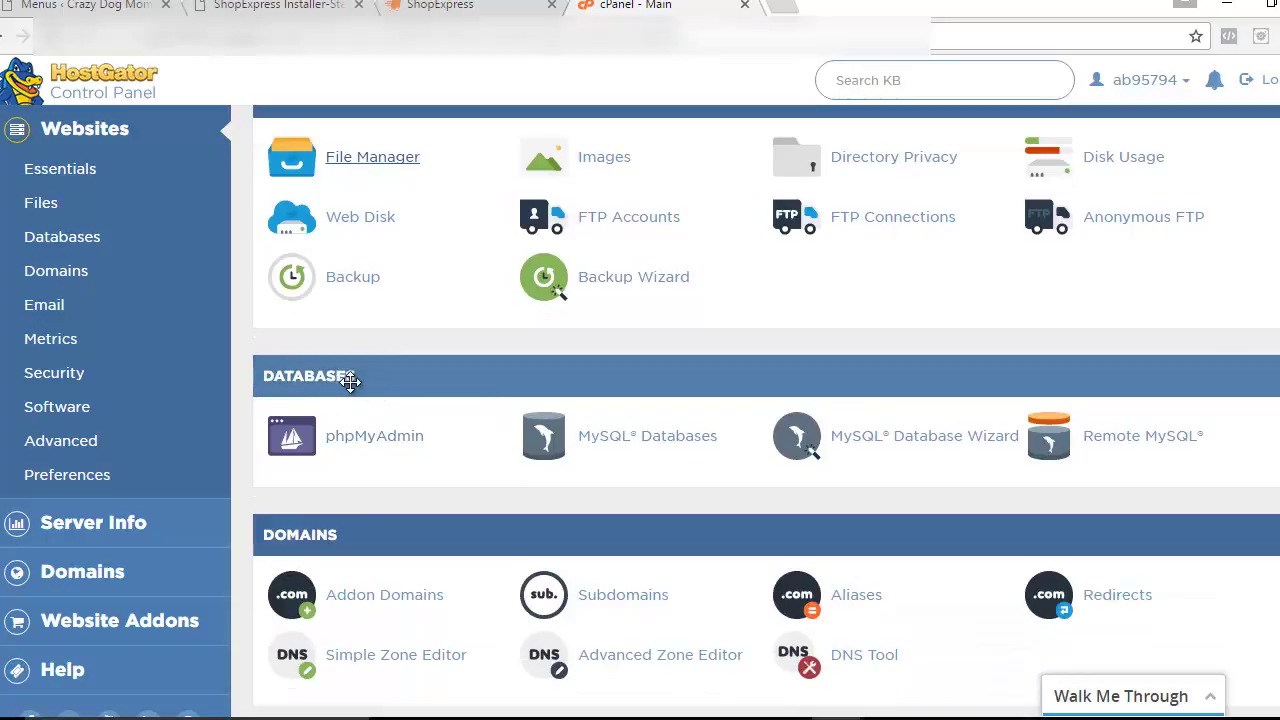
pyautogui.scroll(-1, 391, 391)
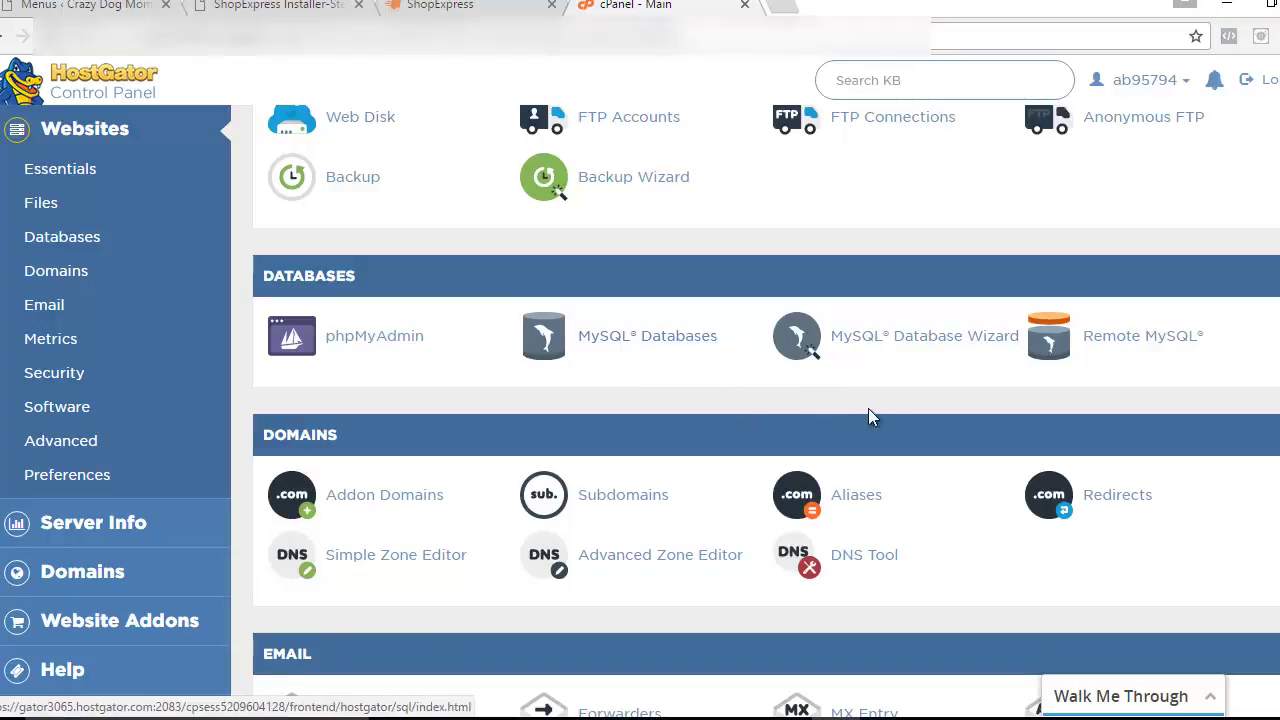
pyautogui.click(911, 342)
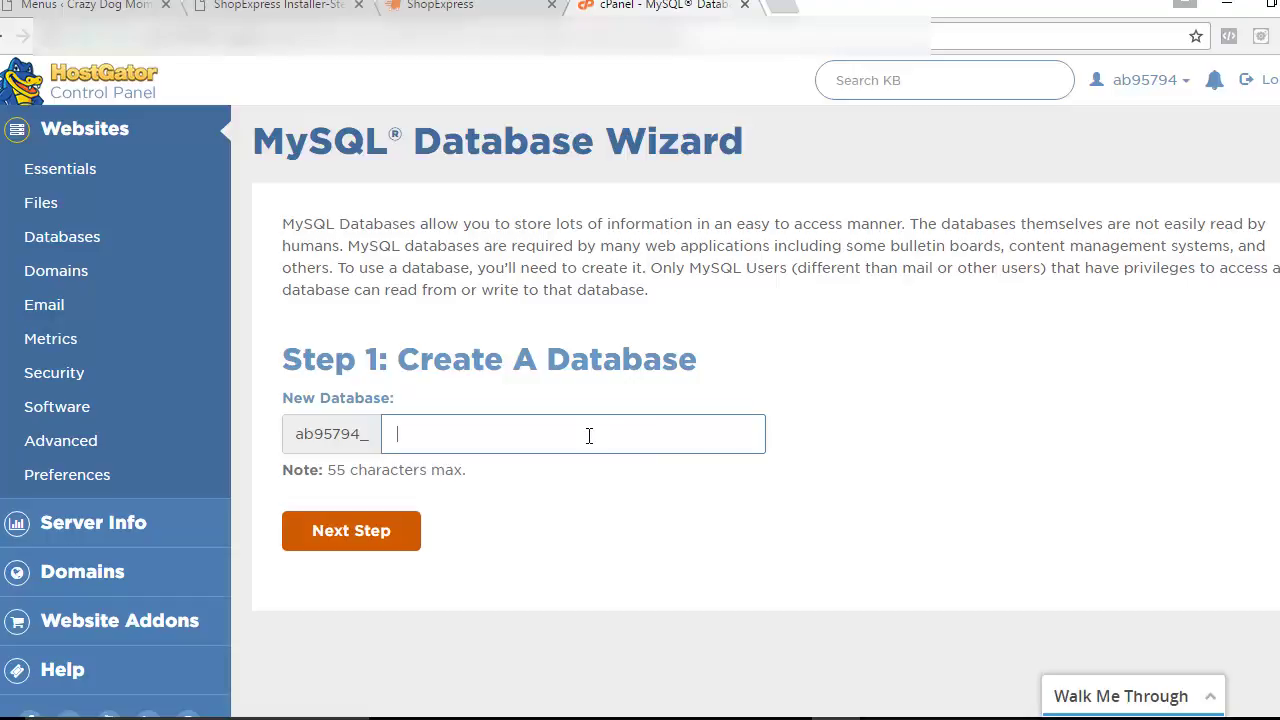
# Create a new MySQL database named shopexpress.
pyautogui.write('shopexpress')
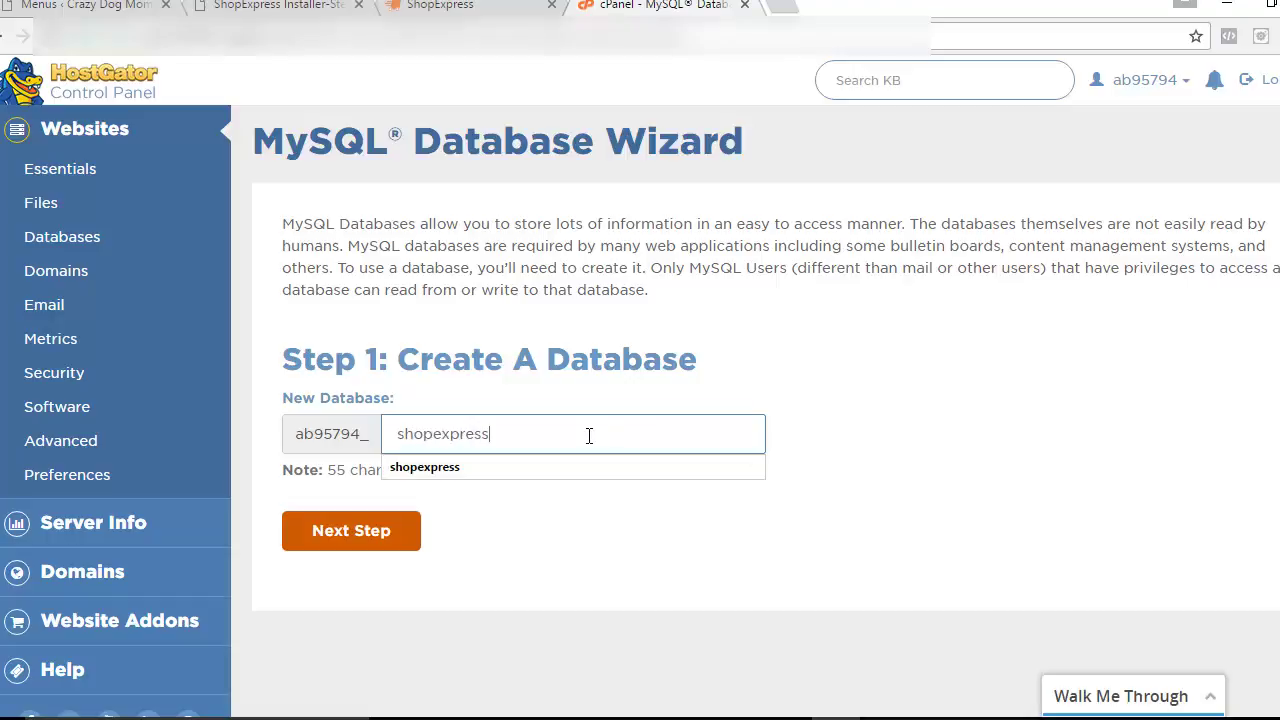
pyautogui.click(345, 540)
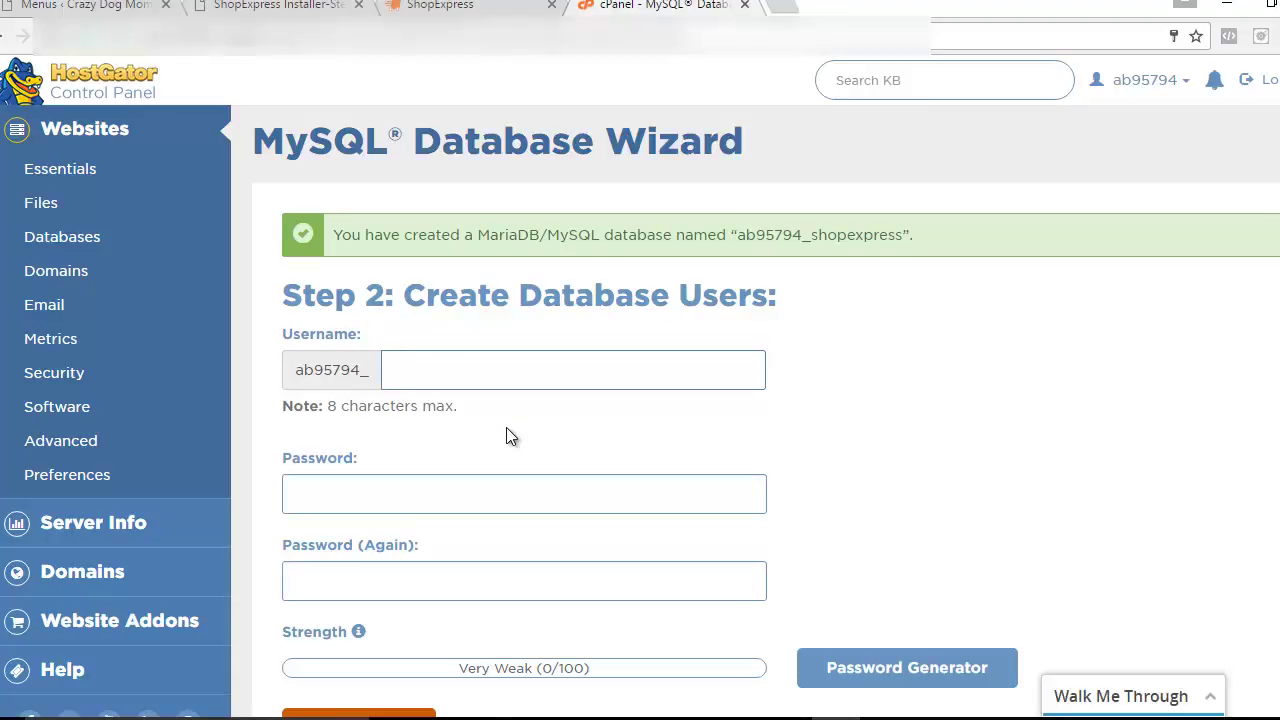
# Enter username crazydog and fill both password fields with a generated Very Strong password.
pyautogui.write('craz')
pyautogui.press('Down')
pyautogui.press('Tab')
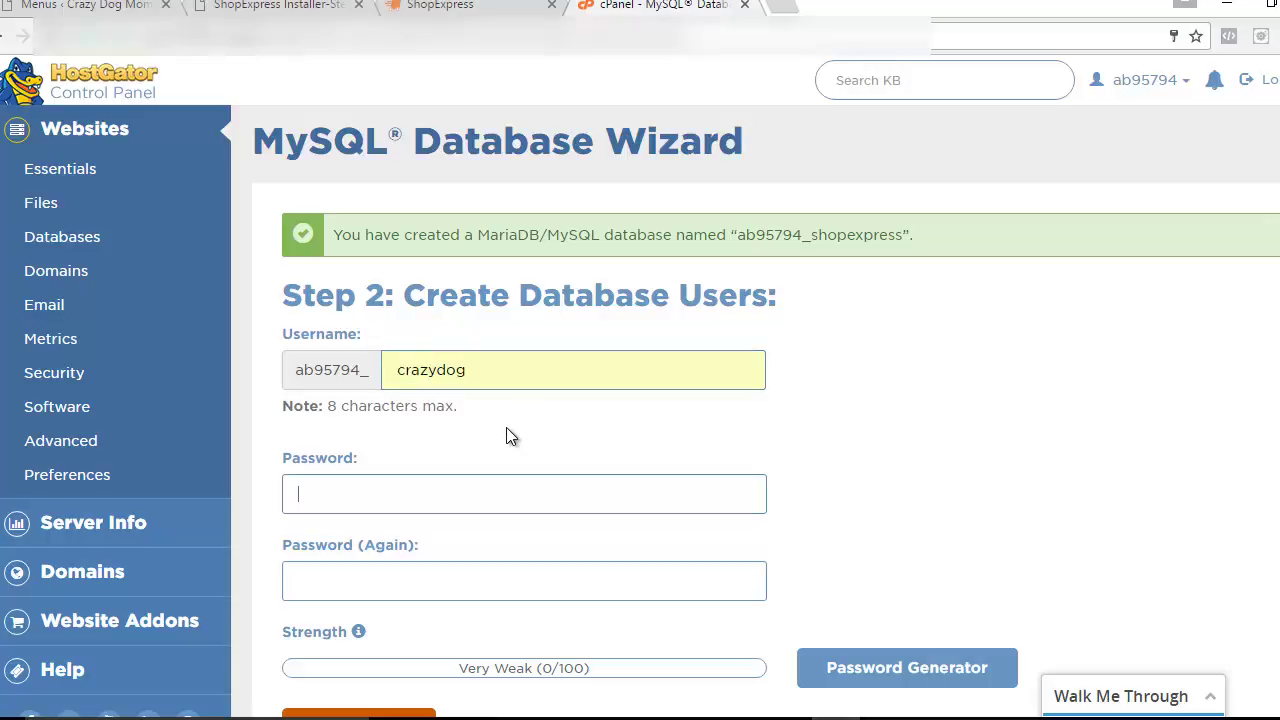
pyautogui.scroll(-2, 503, 427)
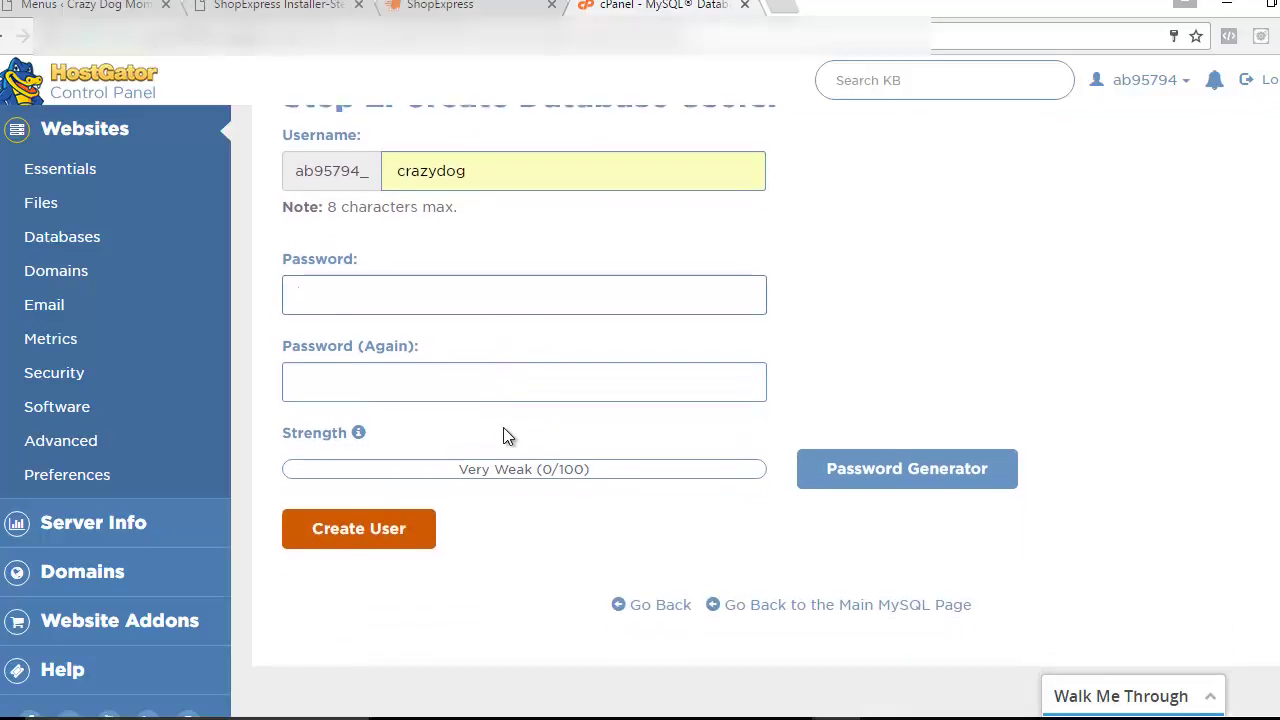
pyautogui.click(874, 467)
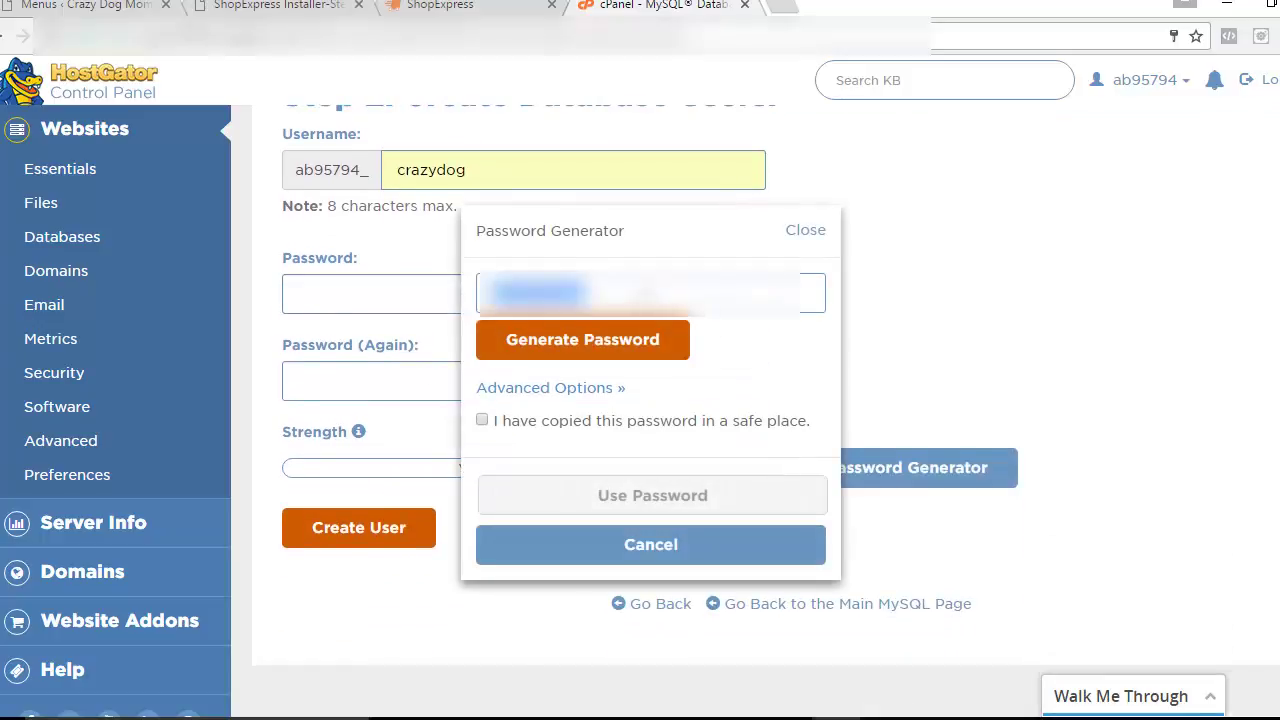
pyautogui.click(482, 420)
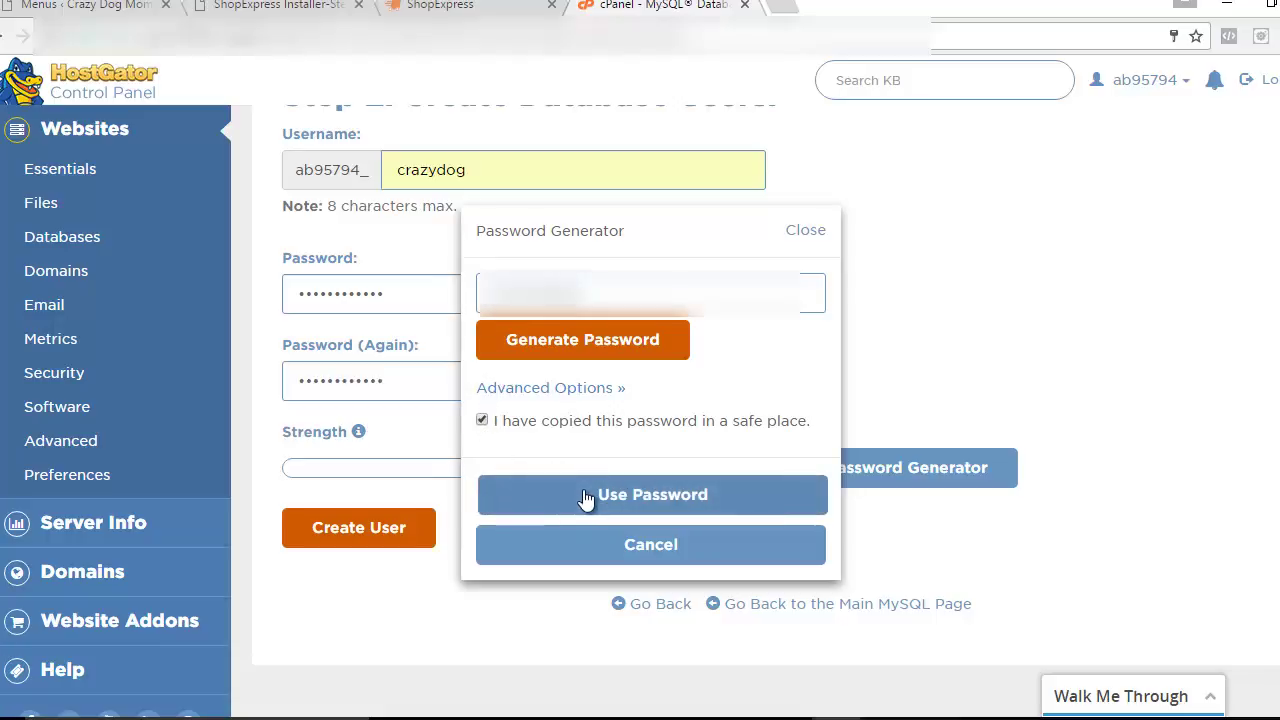
pyautogui.click(586, 499)
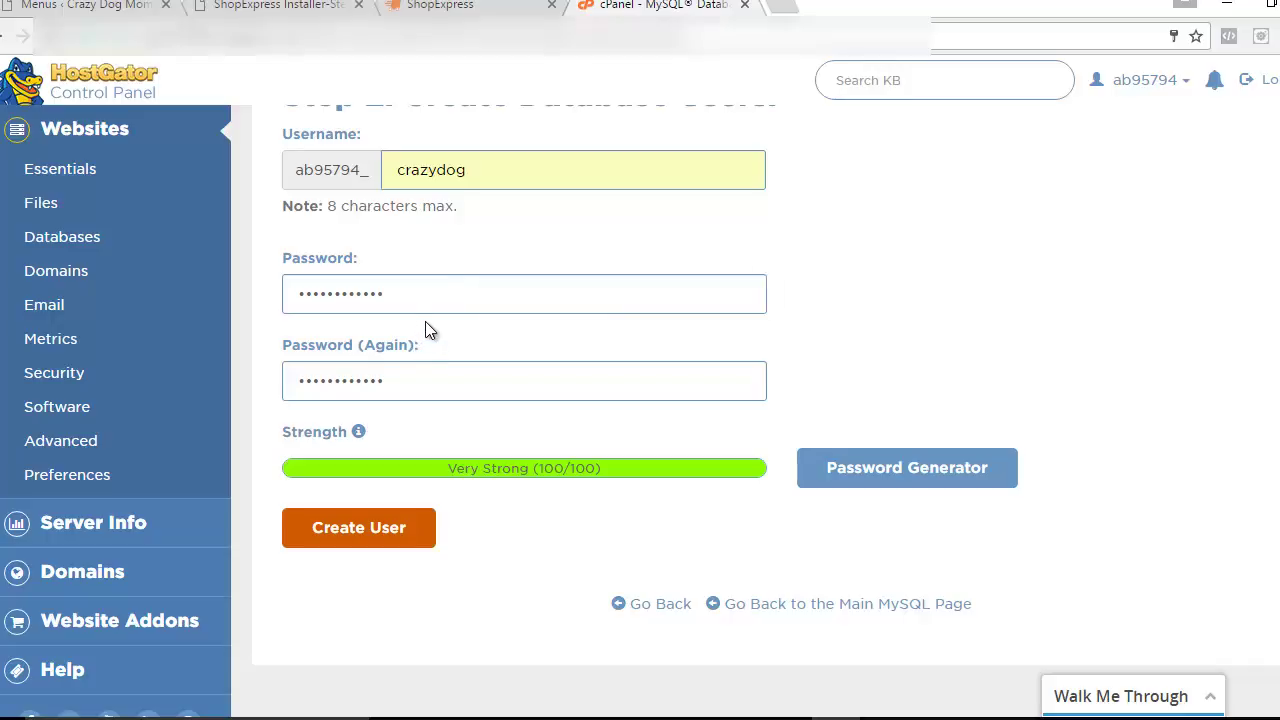
# Check the ShopExpress download and installer tabs, then return to the user form.
pyautogui.click(490, 5)
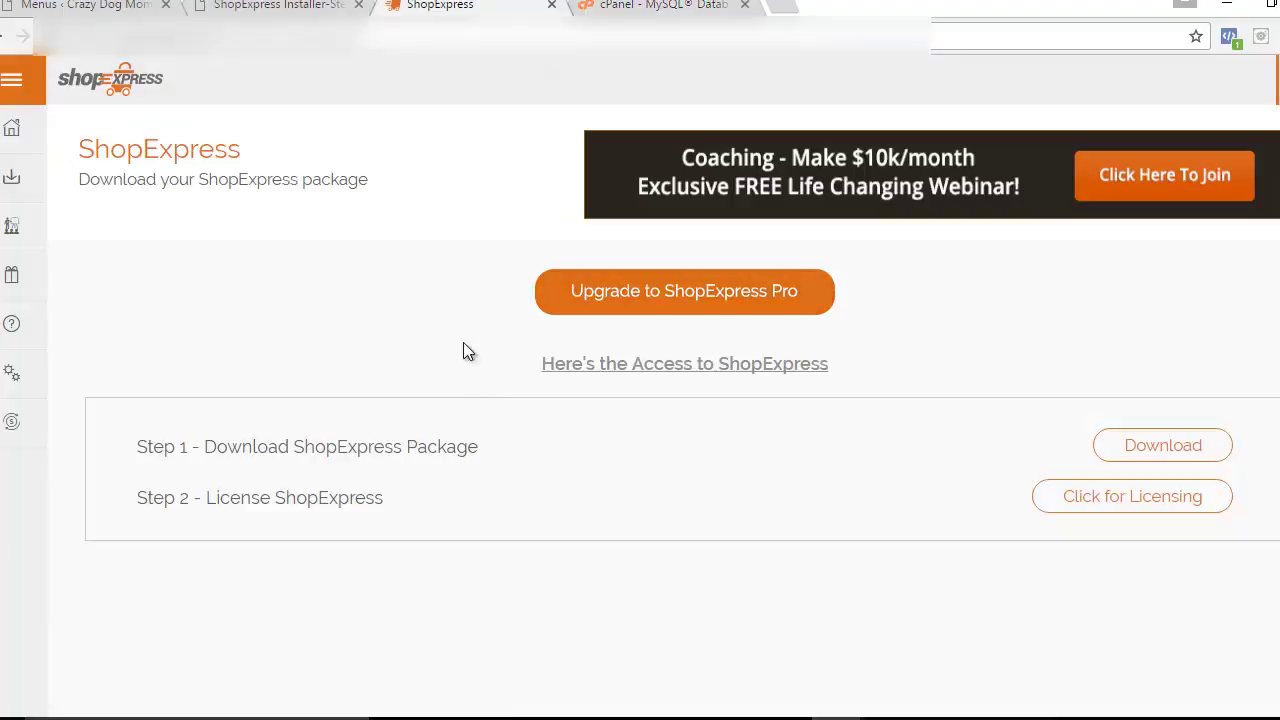
pyautogui.click(240, 6)
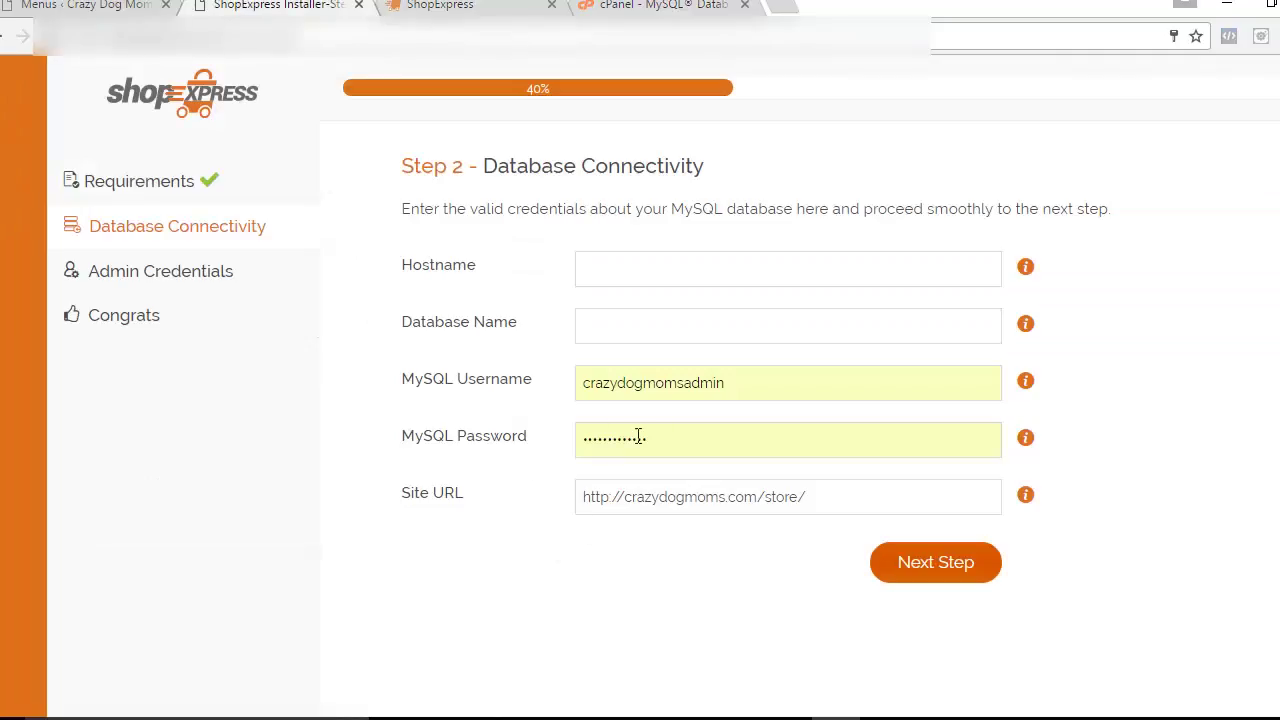
pyautogui.click(660, 5)
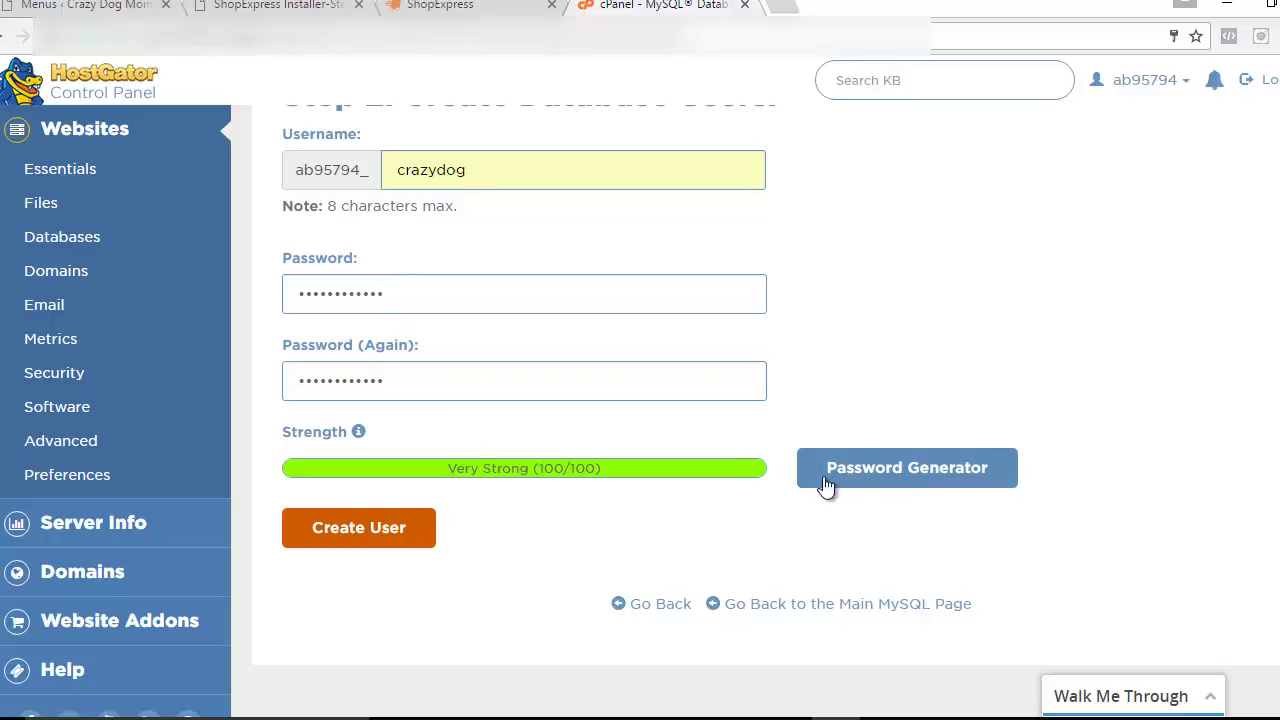
# Create user crazydog and grant it ALL PRIVILEGES on the shopexpress database.
pyautogui.click(358, 528)
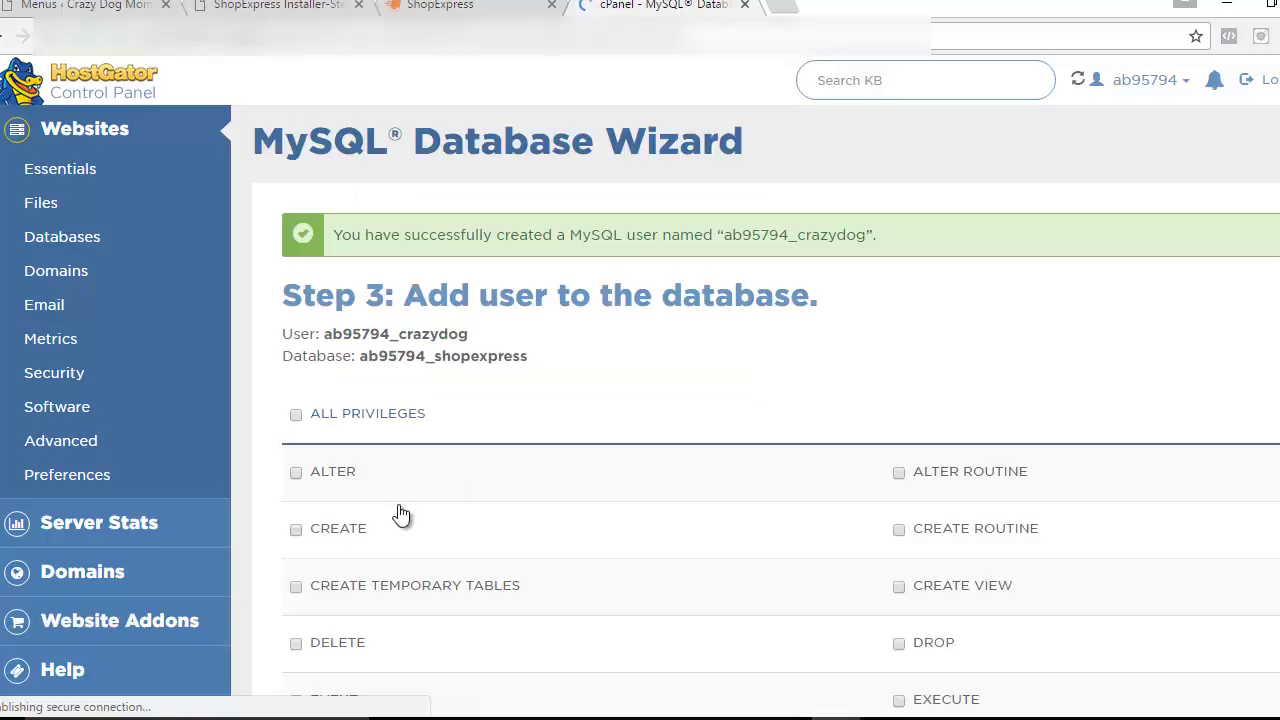
pyautogui.click(1174, 63)
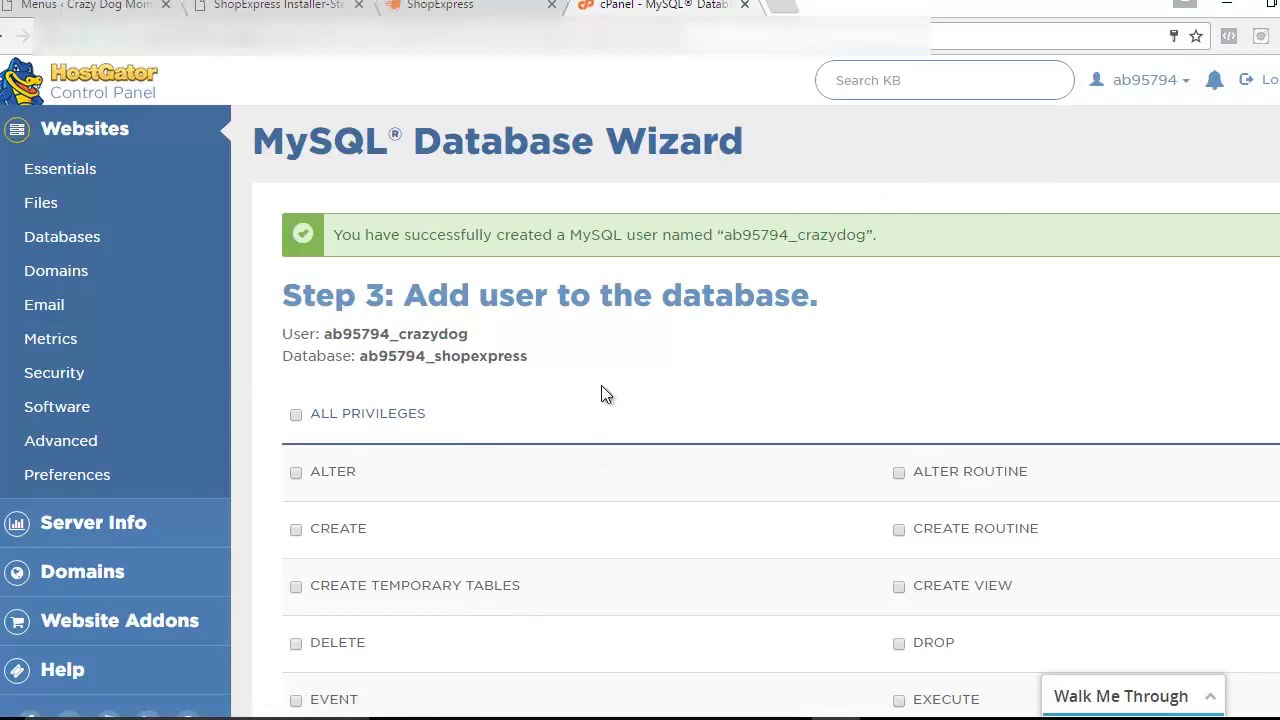
pyautogui.click(295, 414)
pyautogui.scroll(-4, 816, 412)
pyautogui.click(395, 609)
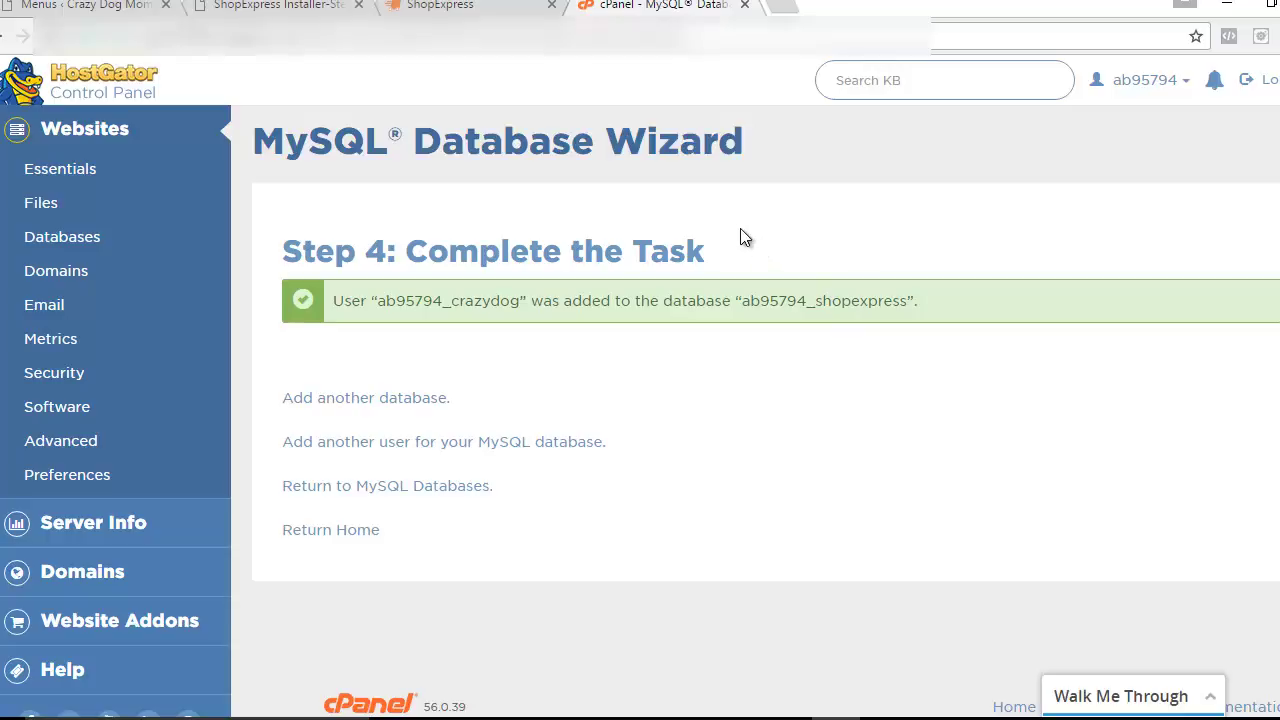
# Set the installer's Hostname to localhost and paste the new MySQL password.
pyautogui.click(300, 6)
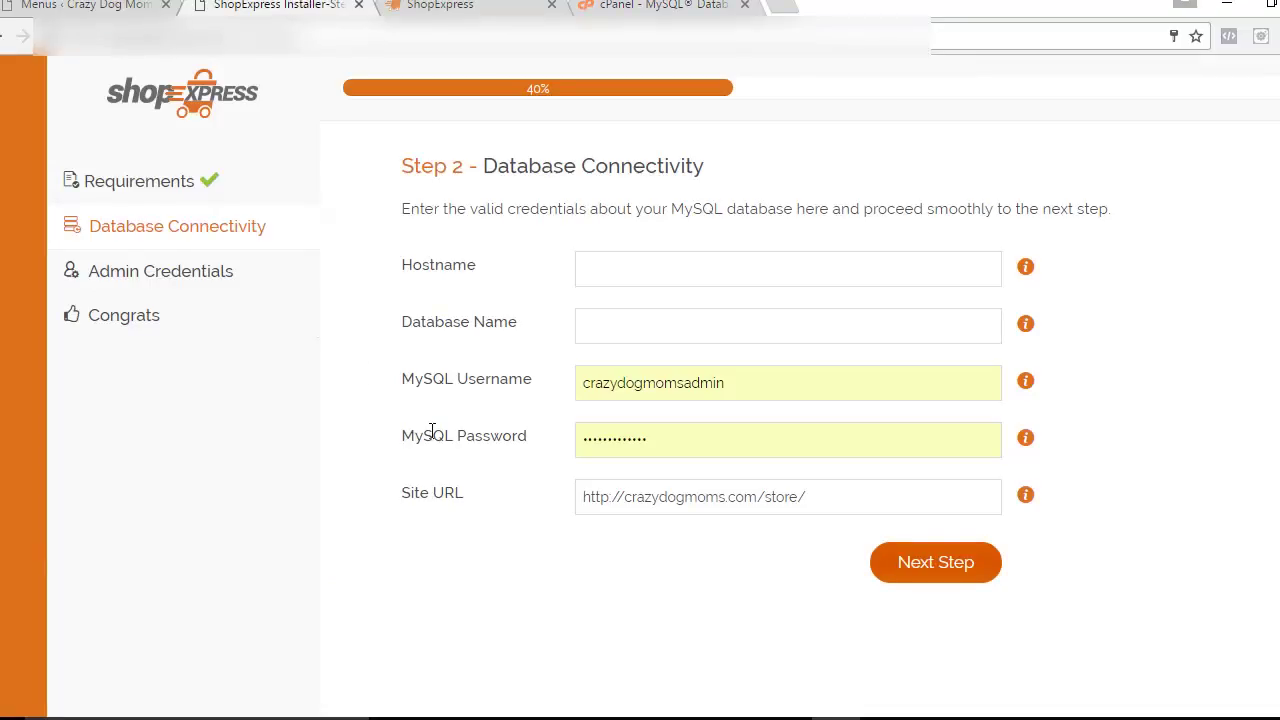
pyautogui.click(663, 262)
pyautogui.write('lo')
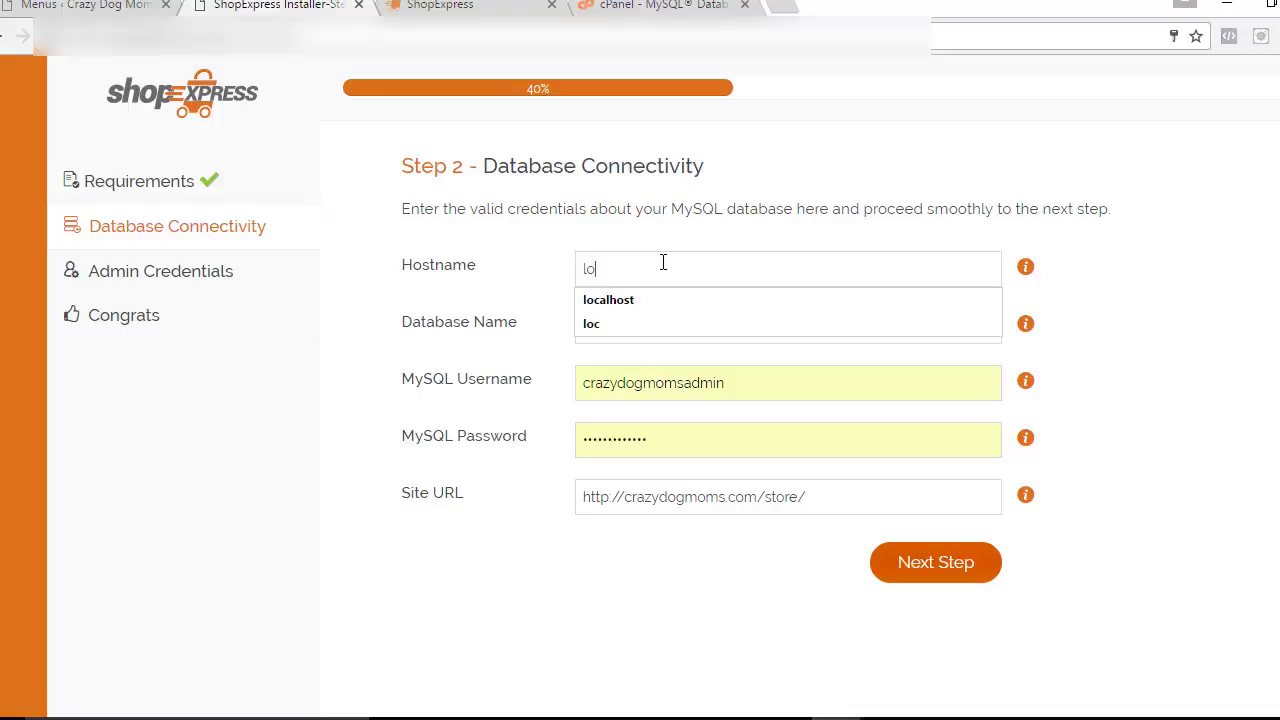
pyautogui.write('calhost')
pyautogui.press('Tab')
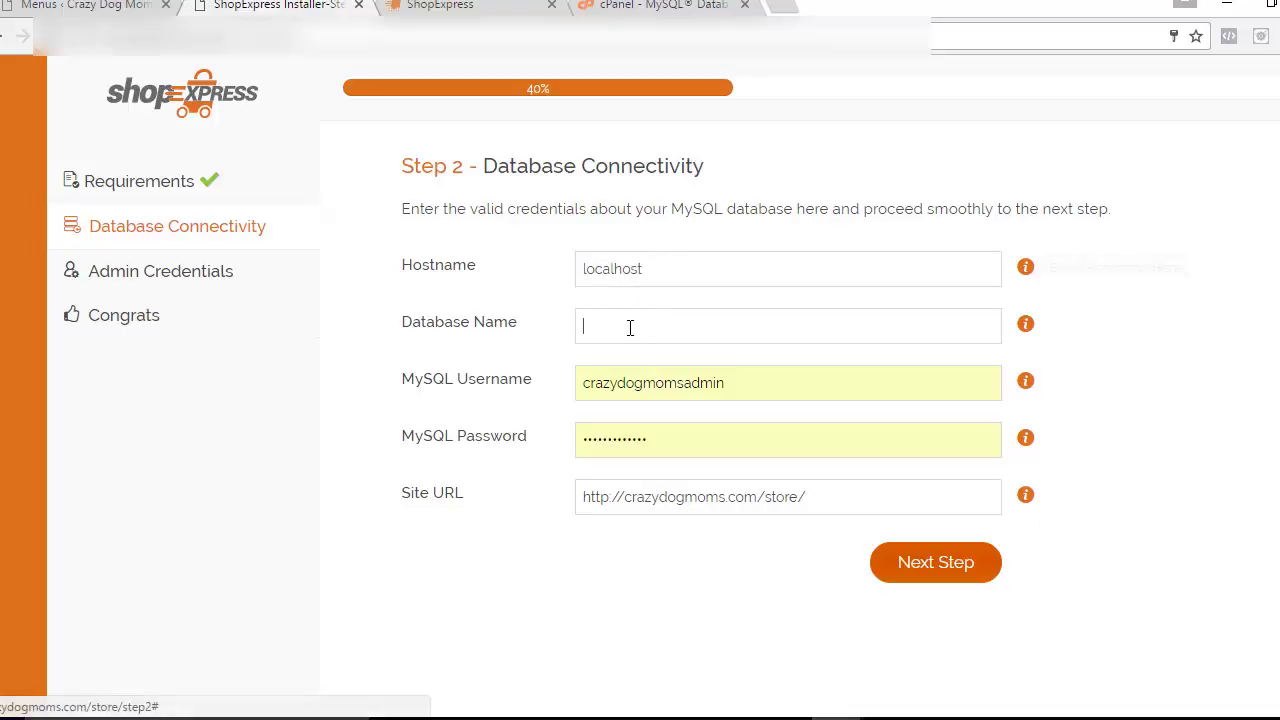
pyautogui.moveTo(662, 440); pyautogui.dragTo(555, 441)
pyautogui.hotkey('ctrl', 'v')
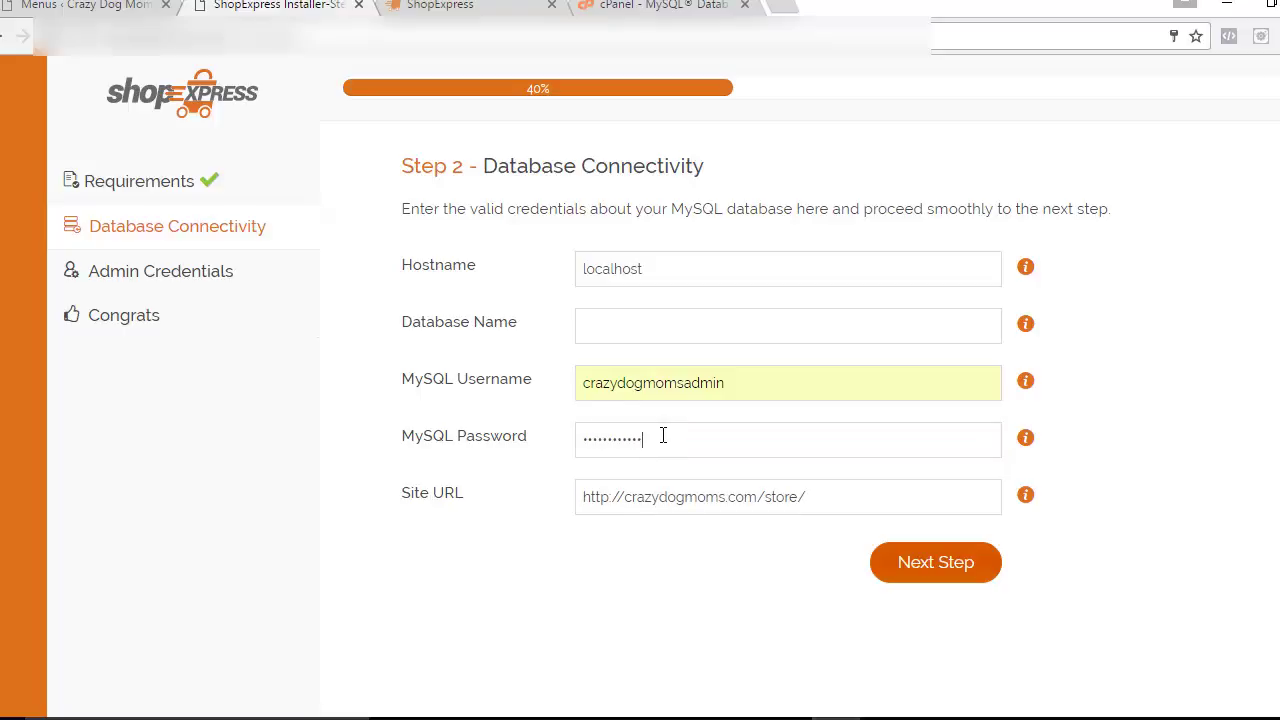
pyautogui.click(627, 5)
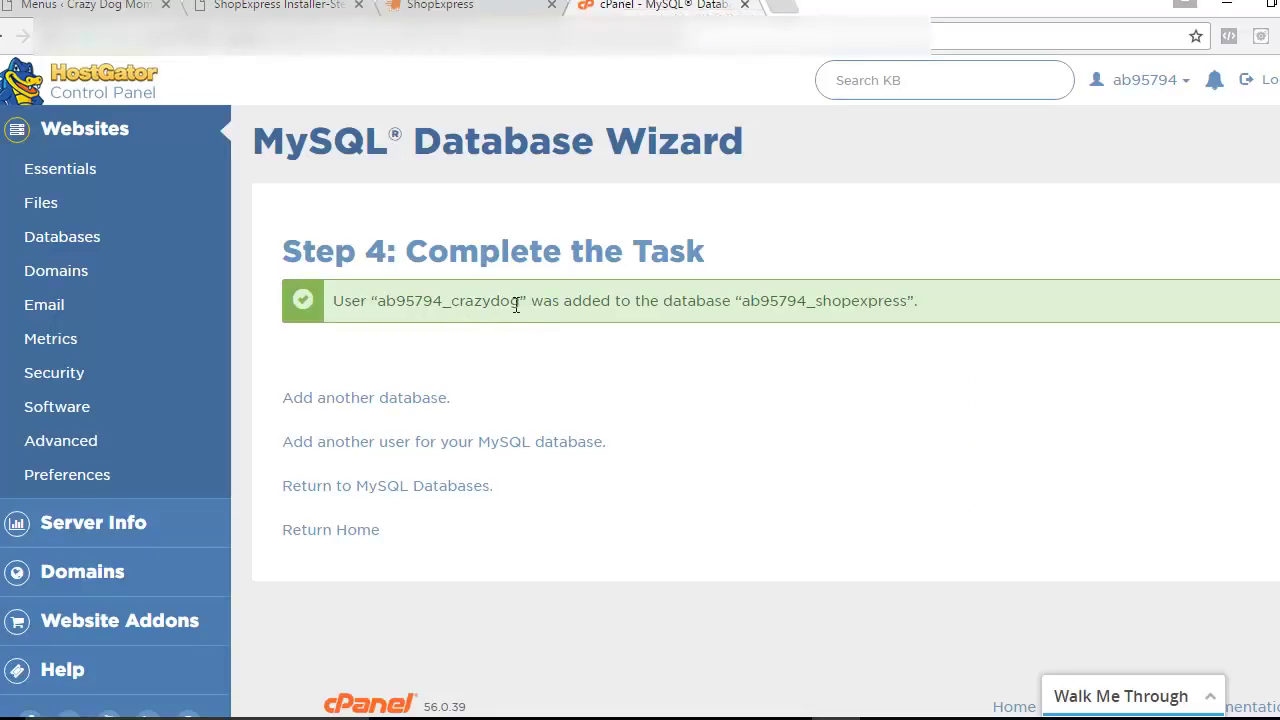
pyautogui.moveTo(520, 304); pyautogui.dragTo(382, 310)
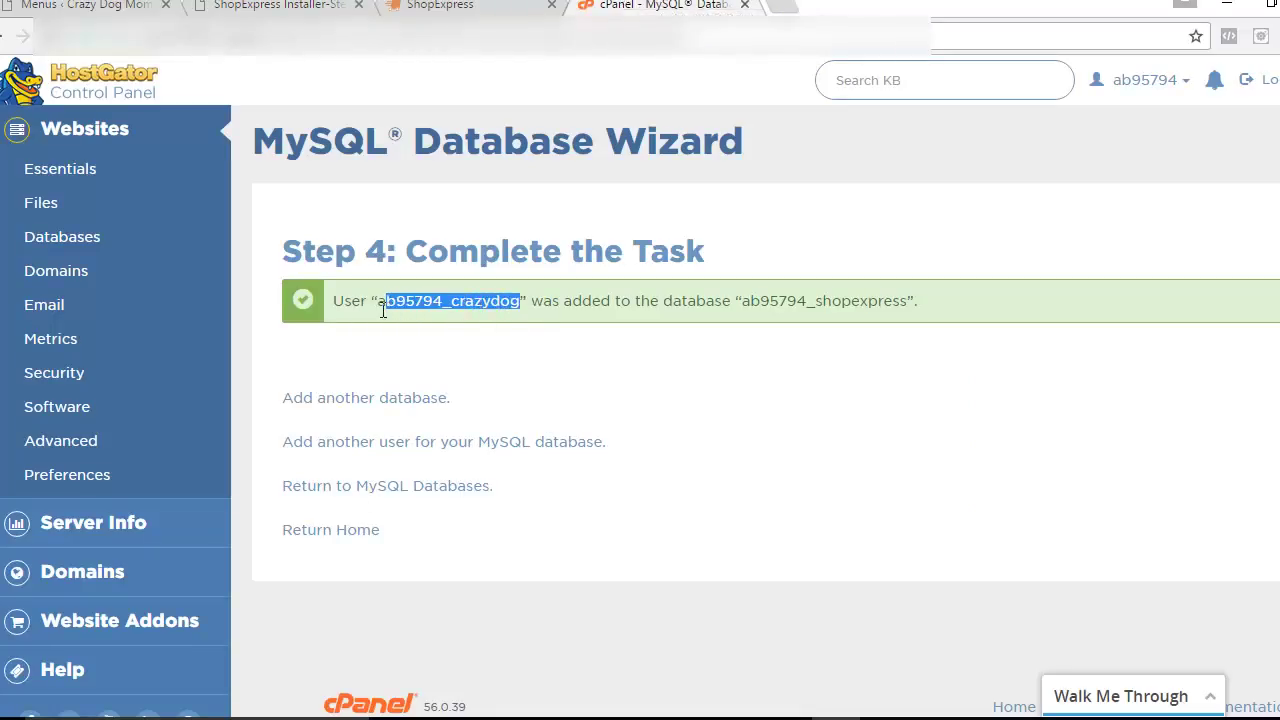
pyautogui.rightClick(458, 307)
pyautogui.click(485, 323)
pyautogui.click(256, 4)
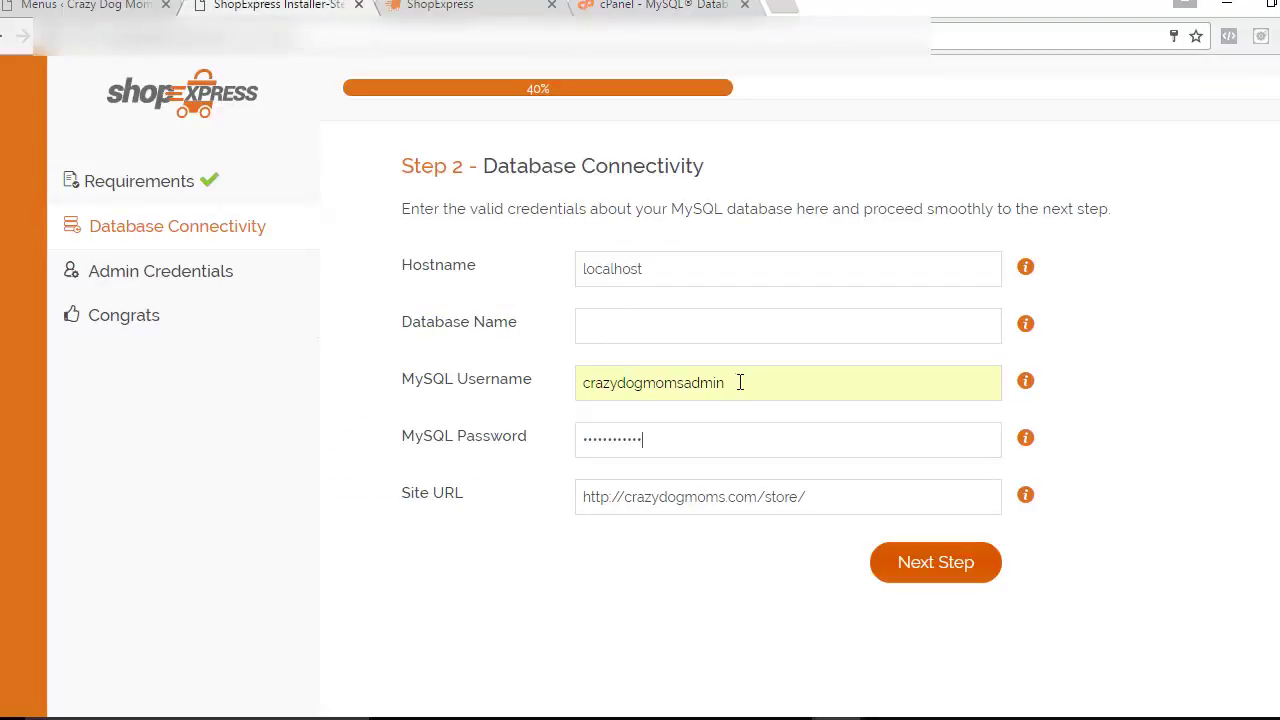
pyautogui.moveTo(740, 382); pyautogui.dragTo(566, 400)
pyautogui.hotkey('ctrl', 'v')
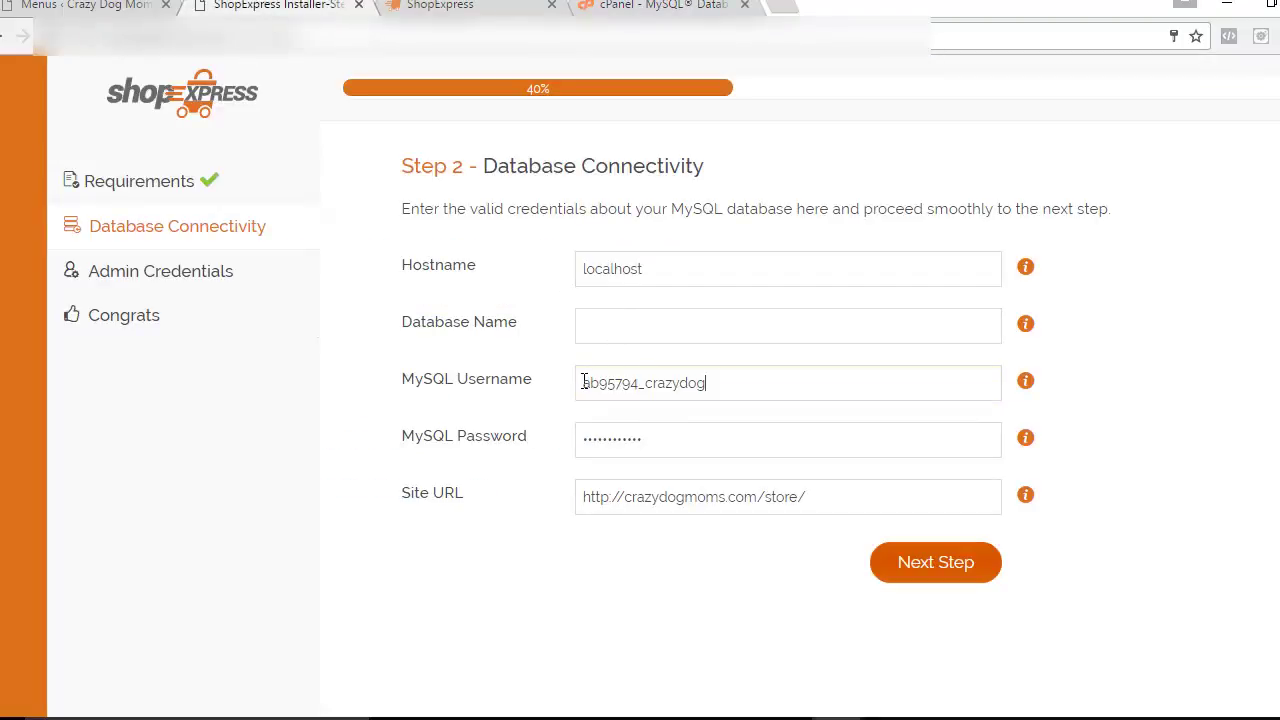
# Copy the ab95794_shopexpress database name from cPanel into the installer's database field.
pyautogui.click(627, 4)
pyautogui.moveTo(740, 300); pyautogui.dragTo(906, 307)
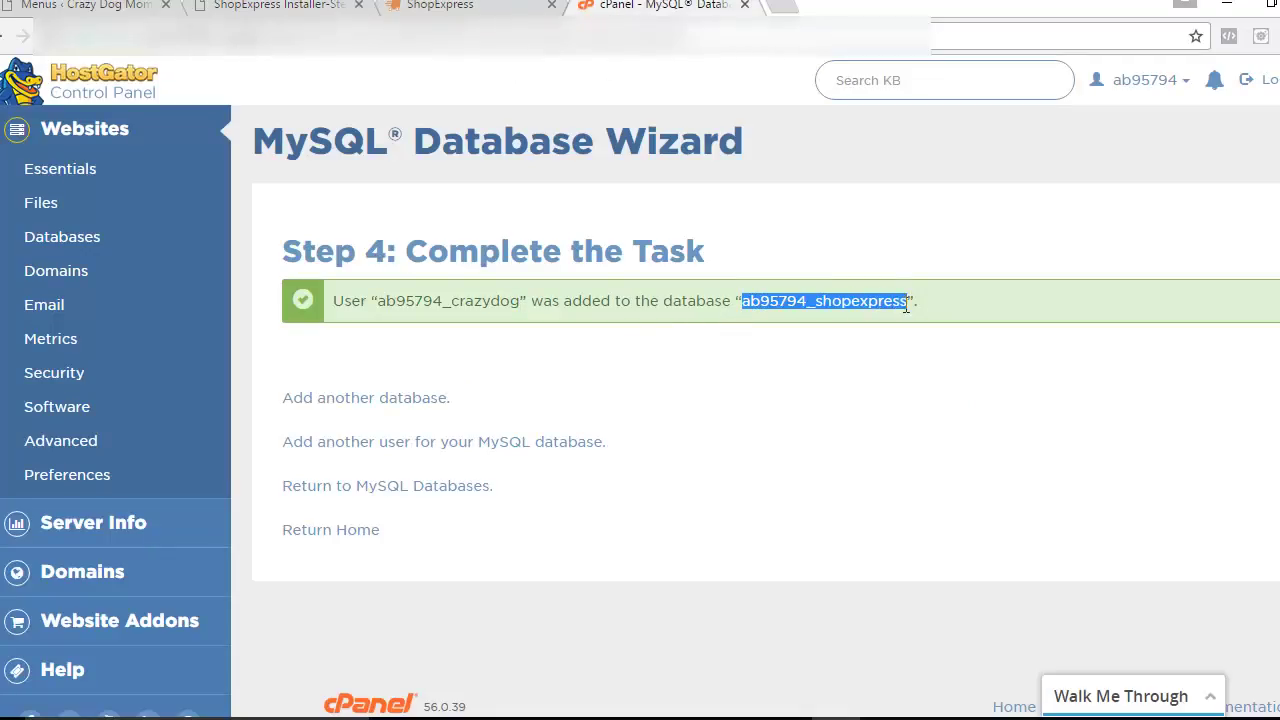
pyautogui.rightClick(868, 311)
pyautogui.click(876, 319)
pyautogui.click(285, 4)
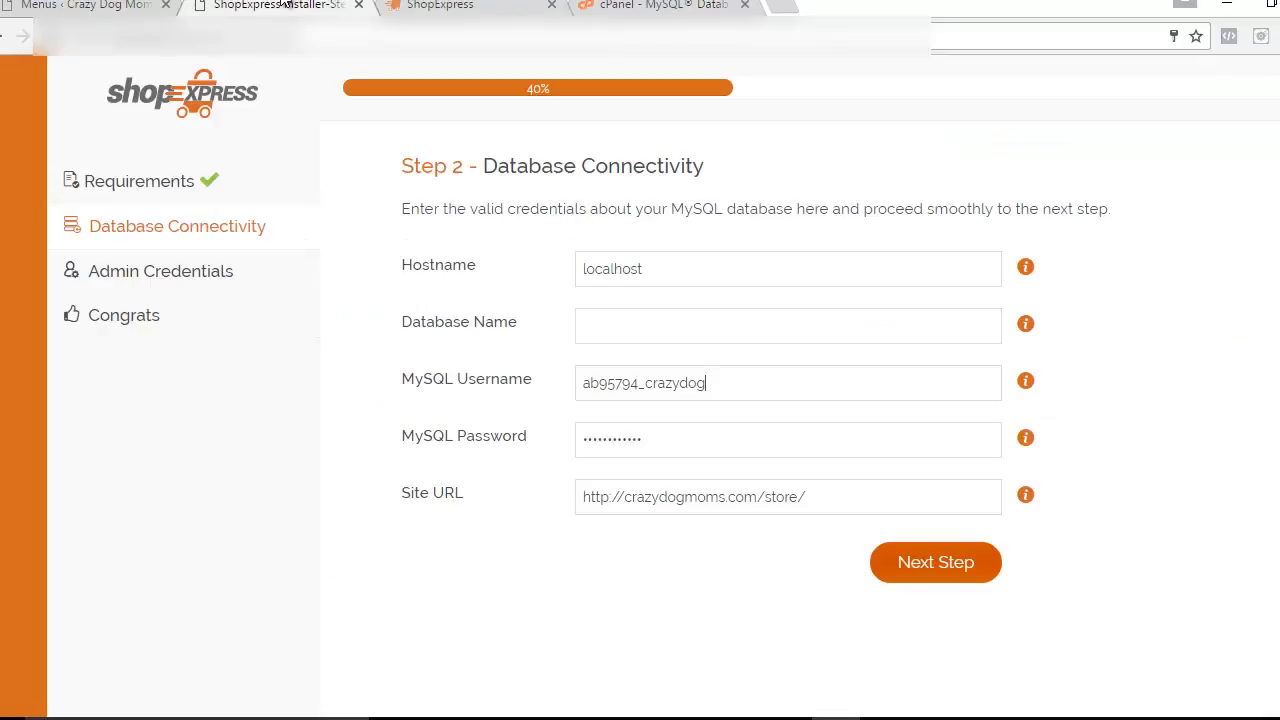
pyautogui.click(646, 329)
pyautogui.hotkey('ctrl', 'v')
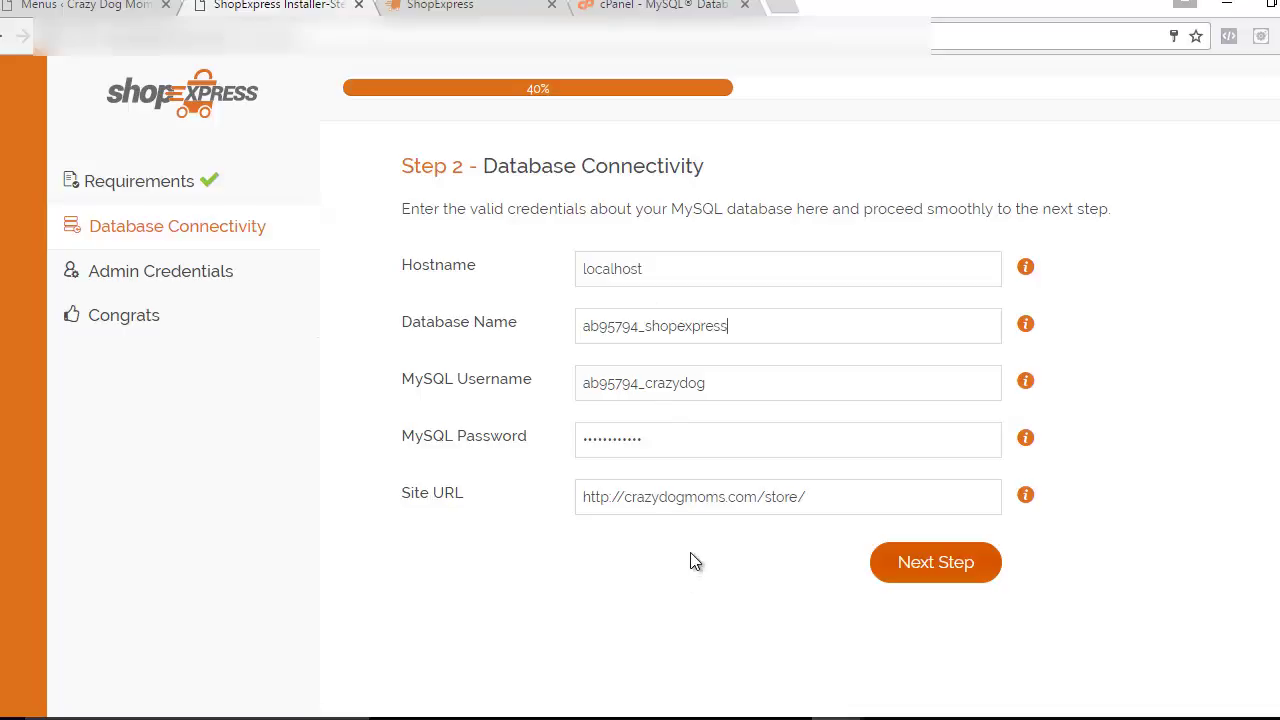
# Submit the database details, then enter Crazy Dog Moms as administrator name and the admin e-mail.
pyautogui.click(907, 568)
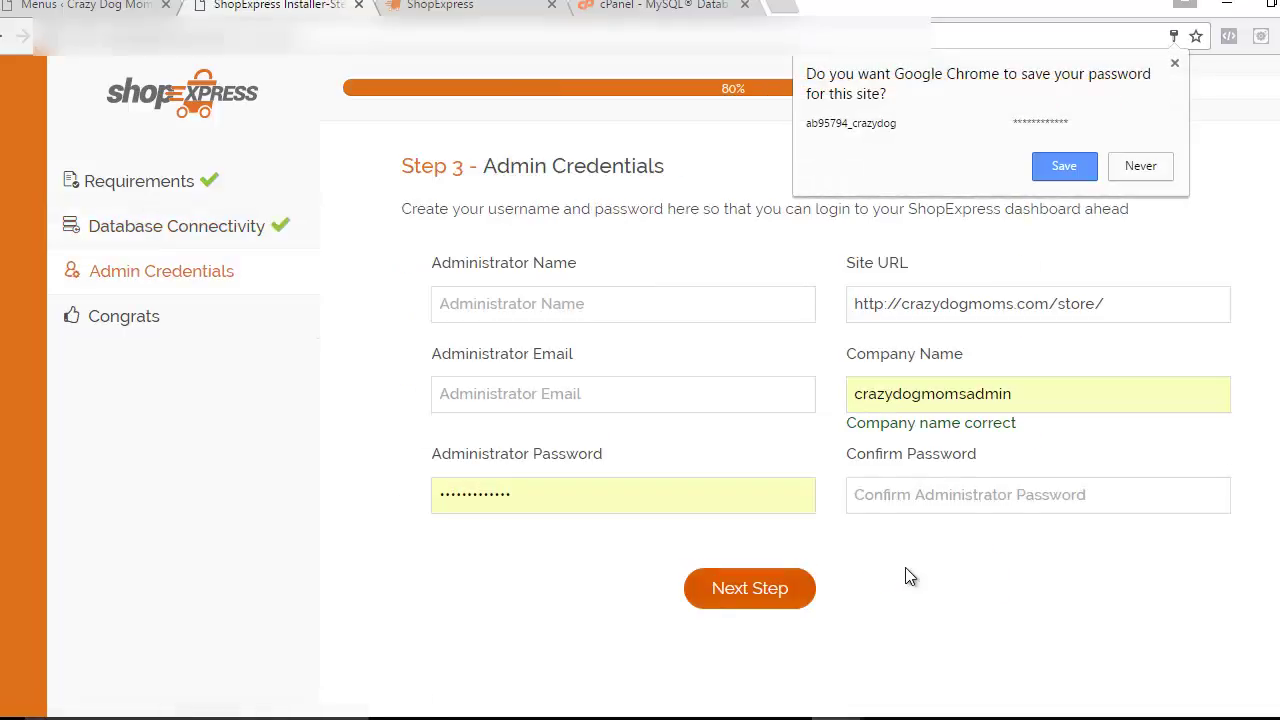
pyautogui.click(1174, 63)
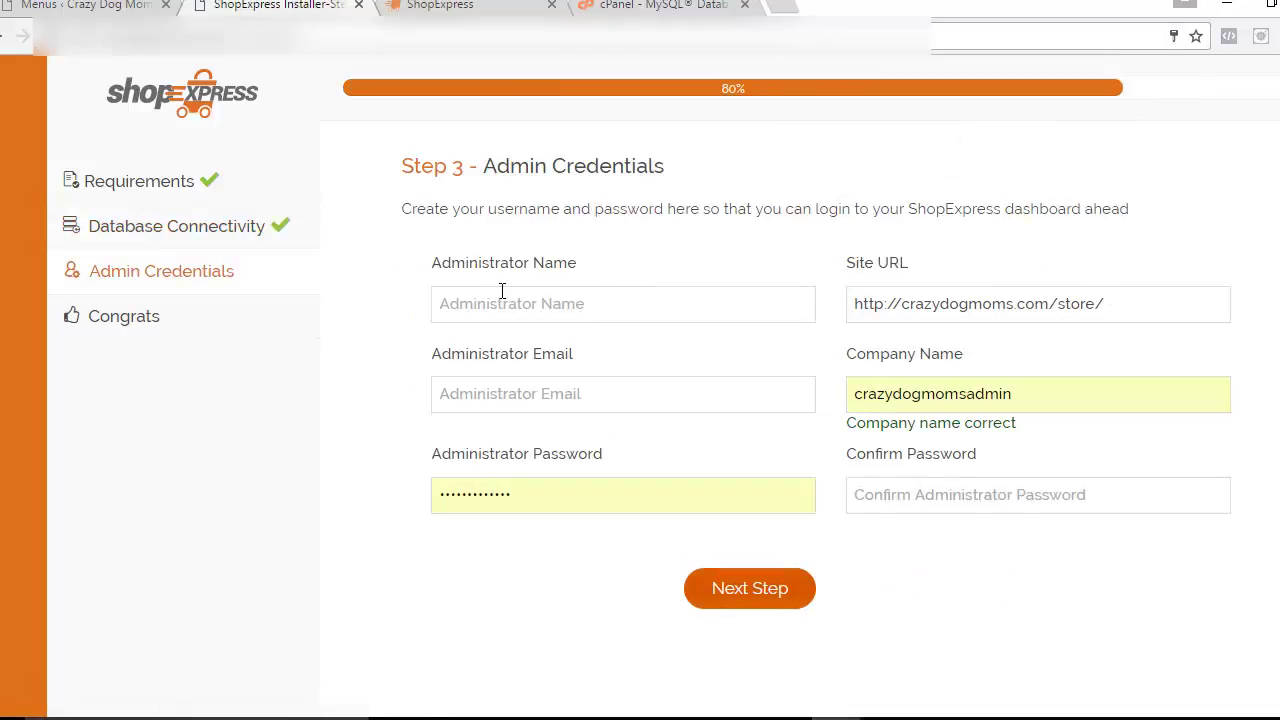
pyautogui.click(570, 310)
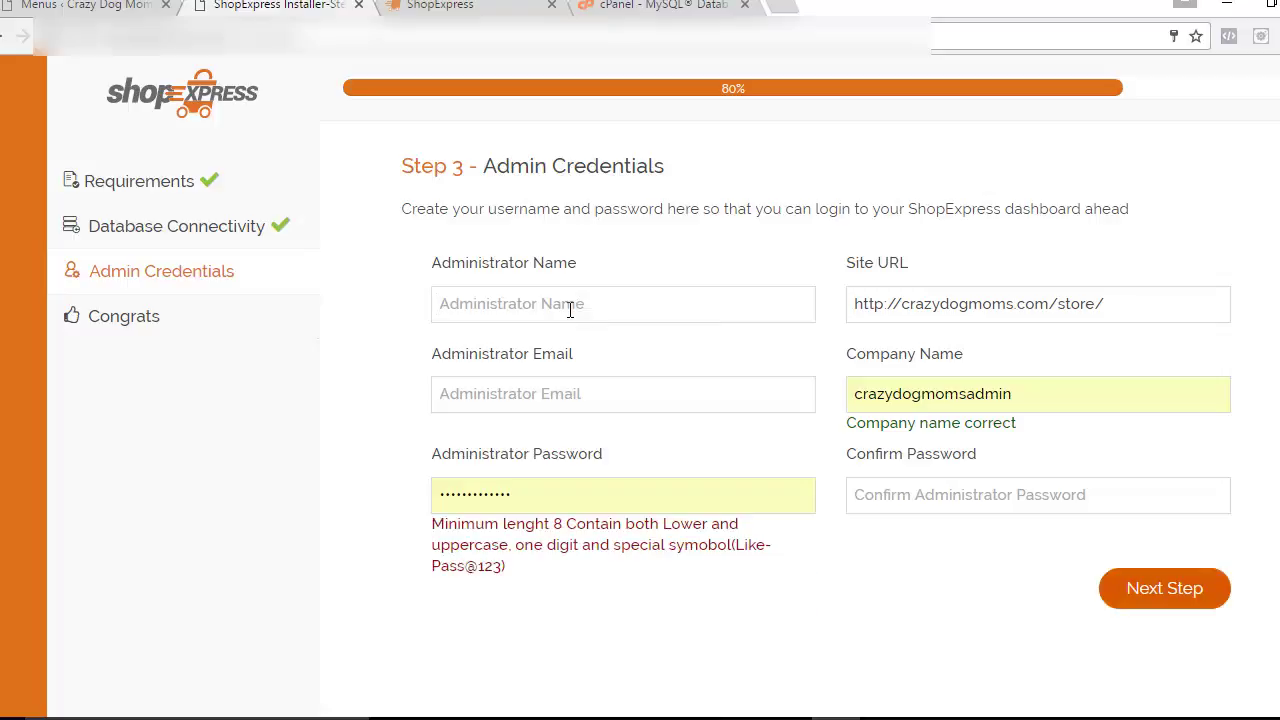
pyautogui.write('Crazy')
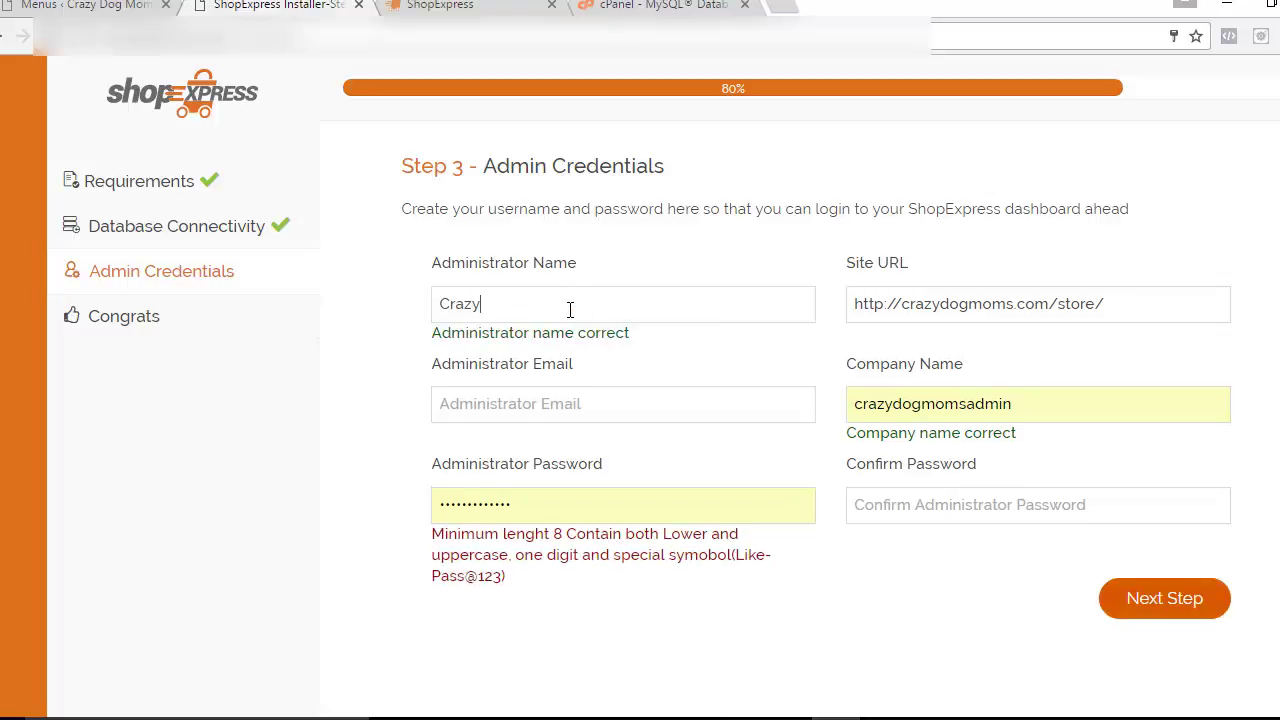
pyautogui.write(' Dog Moms')
pyautogui.press('Tab')
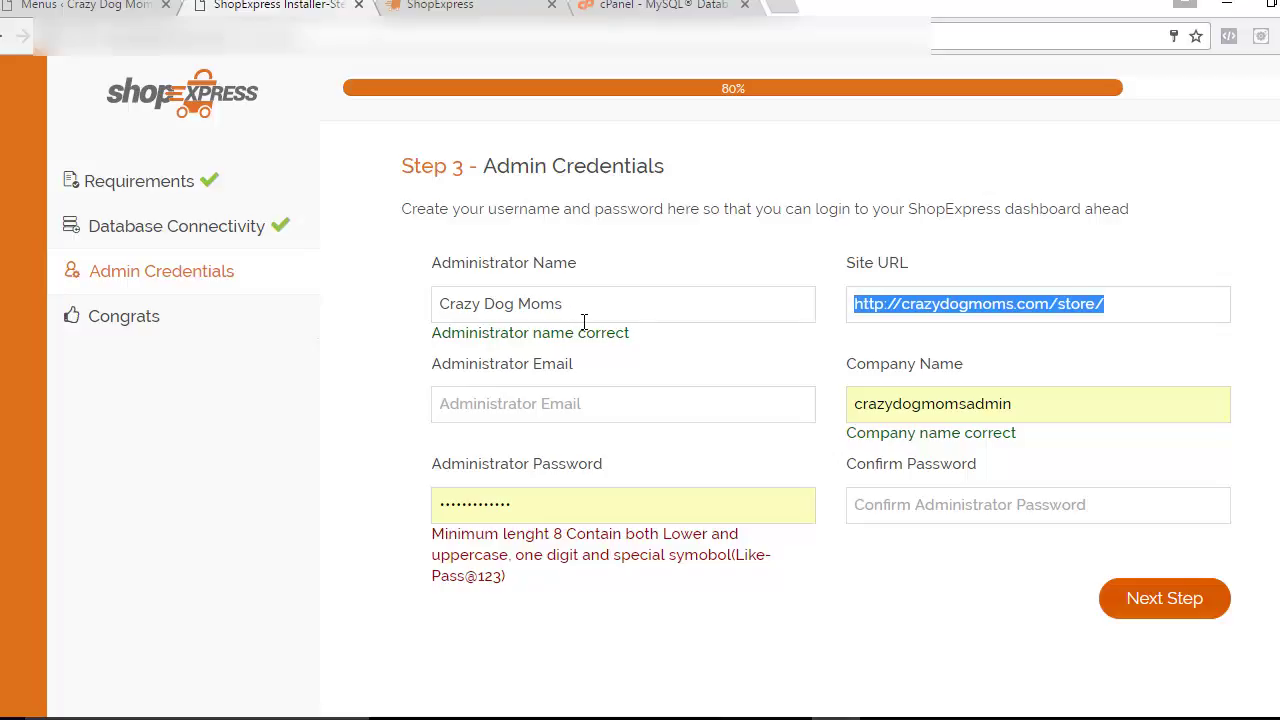
pyautogui.click(540, 400)
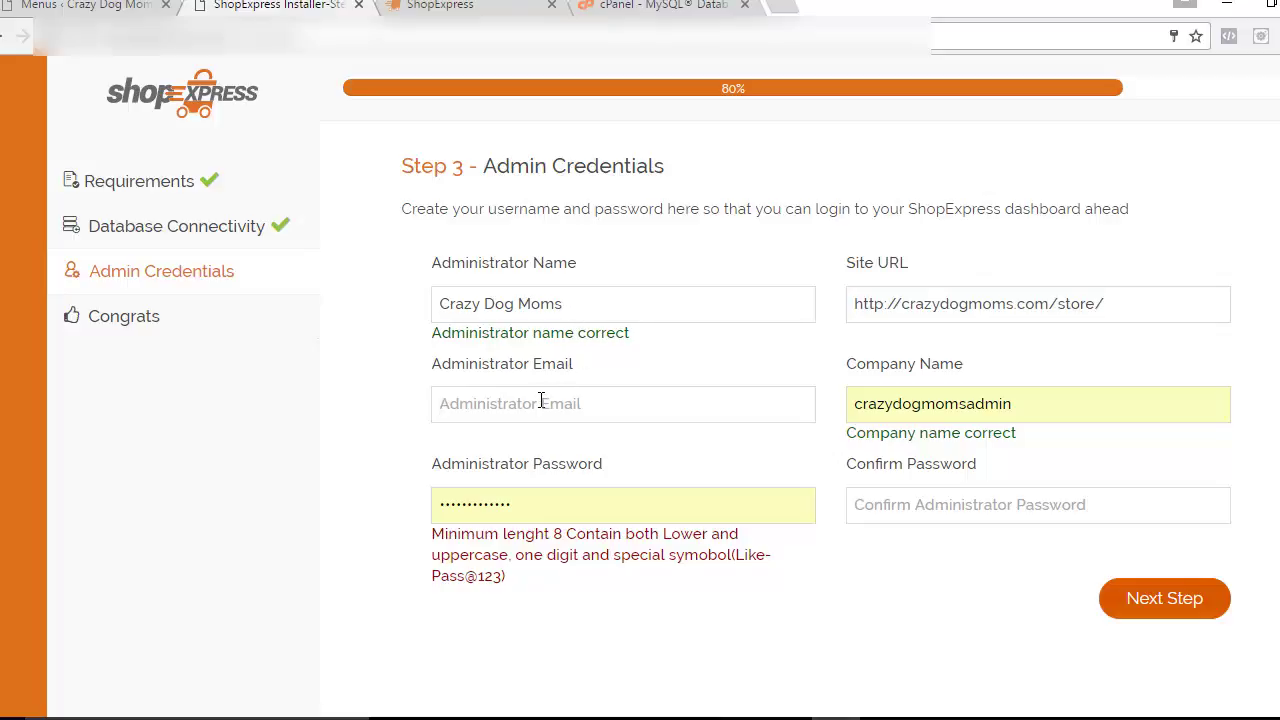
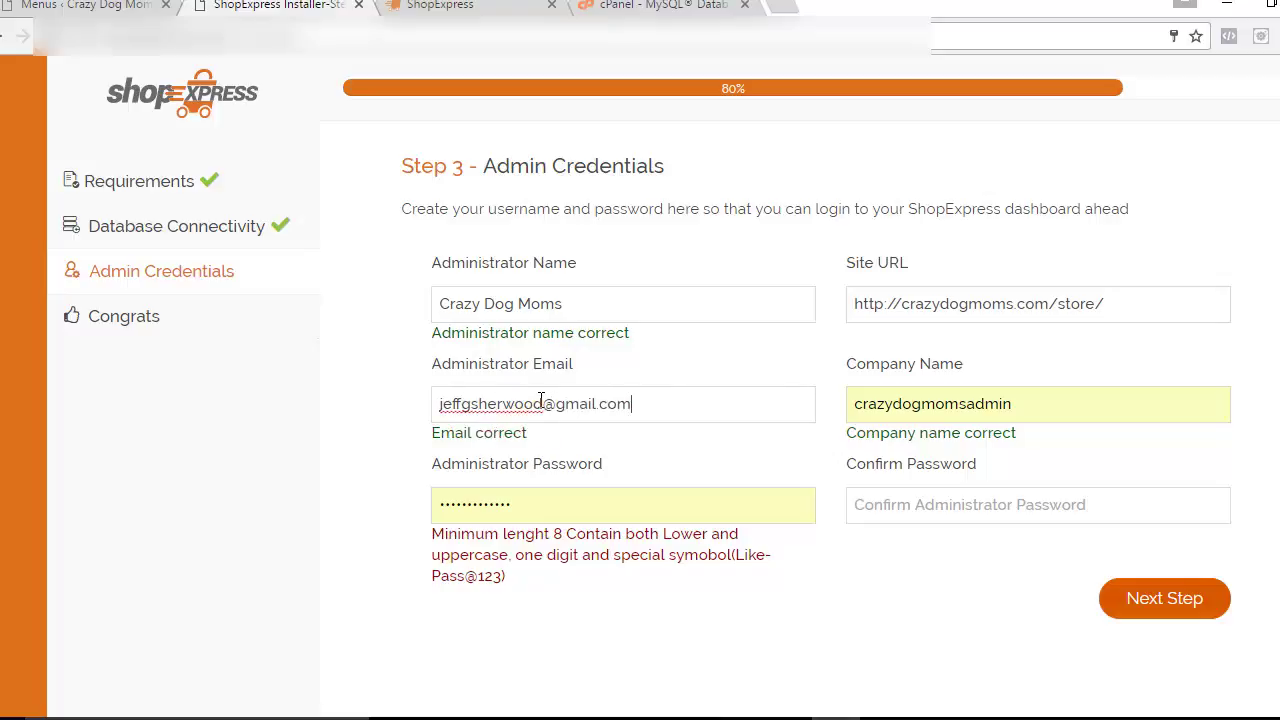
# Set the company name to Crazy Dog Moms, enter and confirm the admin password, and submit.
pyautogui.moveTo(1008, 404); pyautogui.dragTo(832, 420)
pyautogui.press('BackSpace')
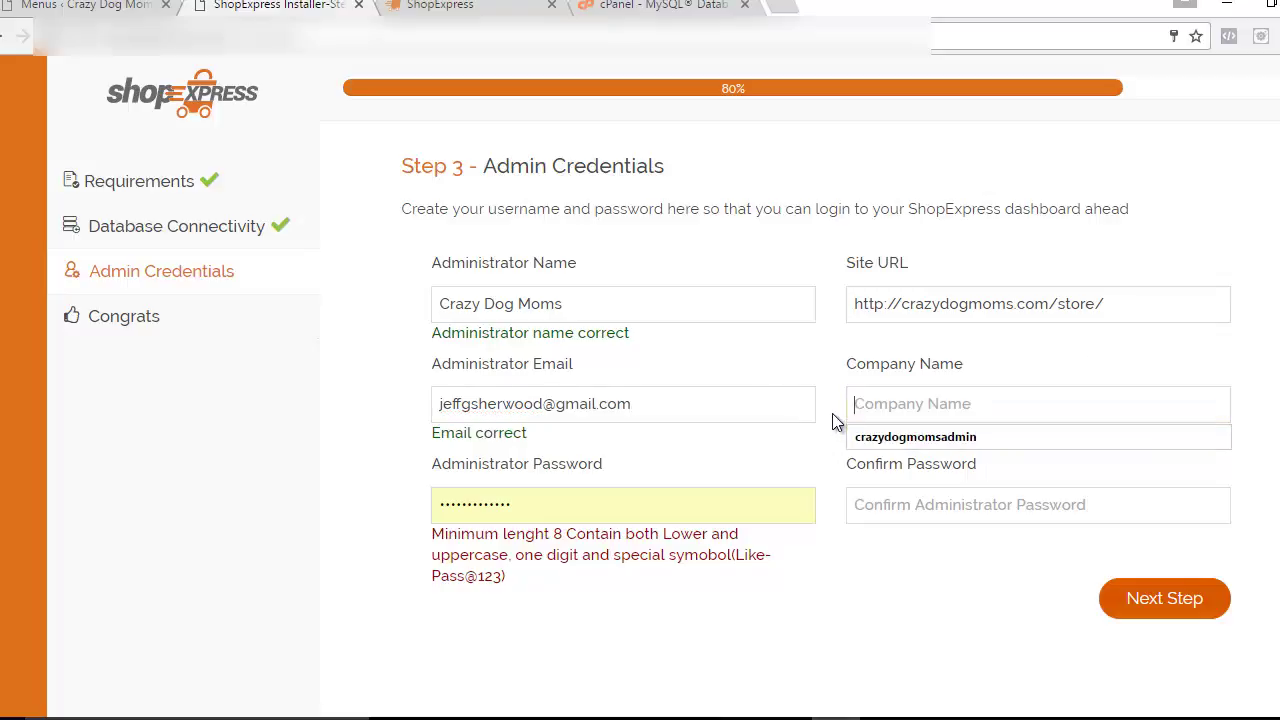
pyautogui.click(534, 302)
pyautogui.moveTo(564, 303); pyautogui.dragTo(423, 300)
pyautogui.hotkey('ctrl', 'c')
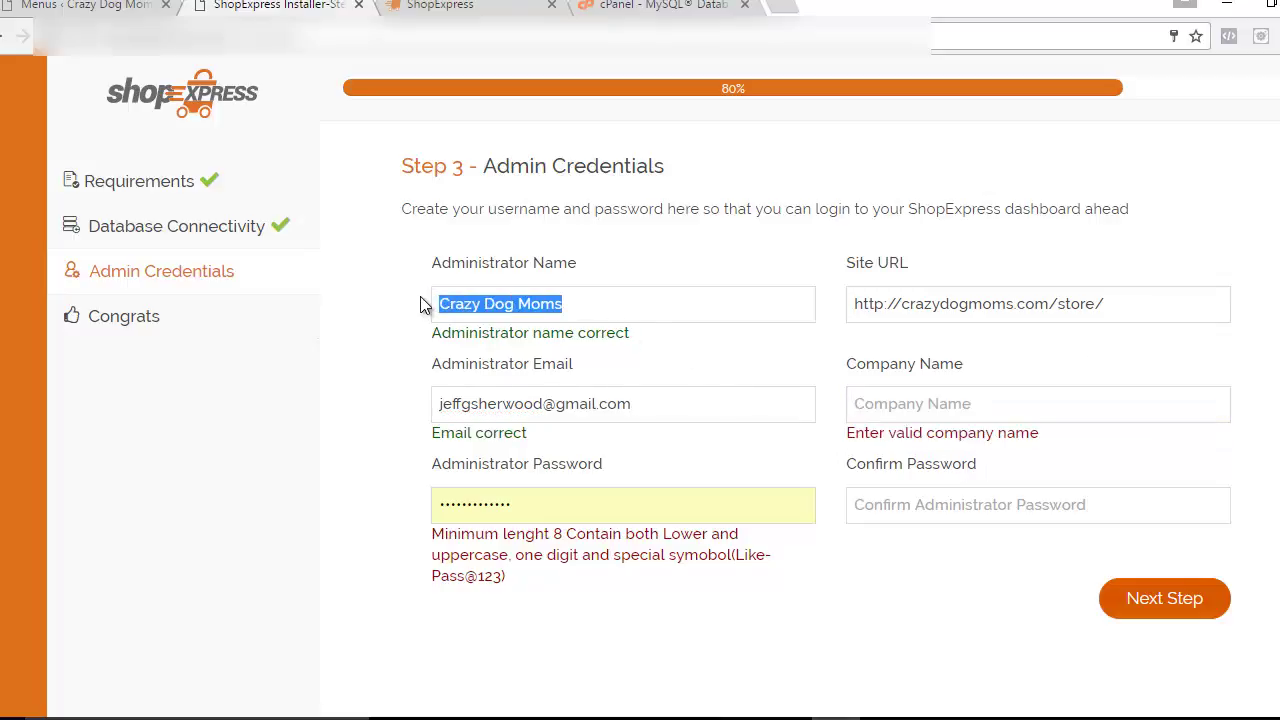
pyautogui.click(979, 402)
pyautogui.hotkey('ctrl', 'v')
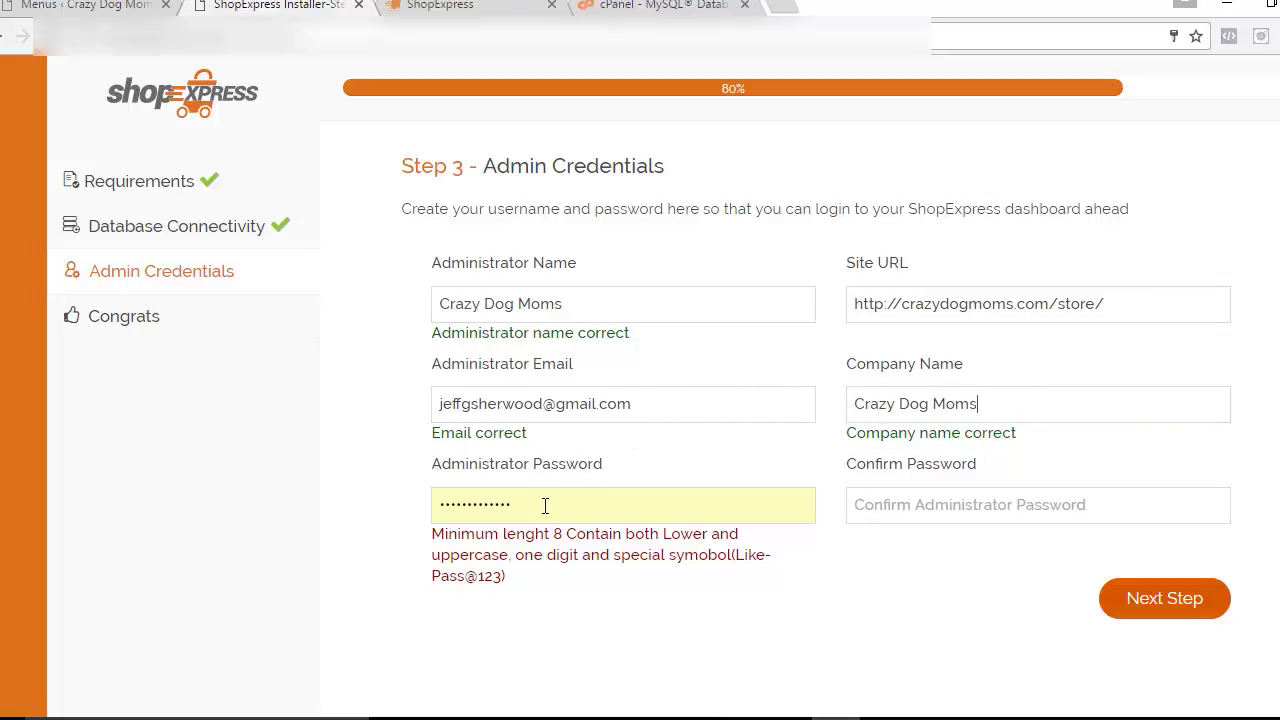
pyautogui.moveTo(545, 505); pyautogui.dragTo(383, 503)
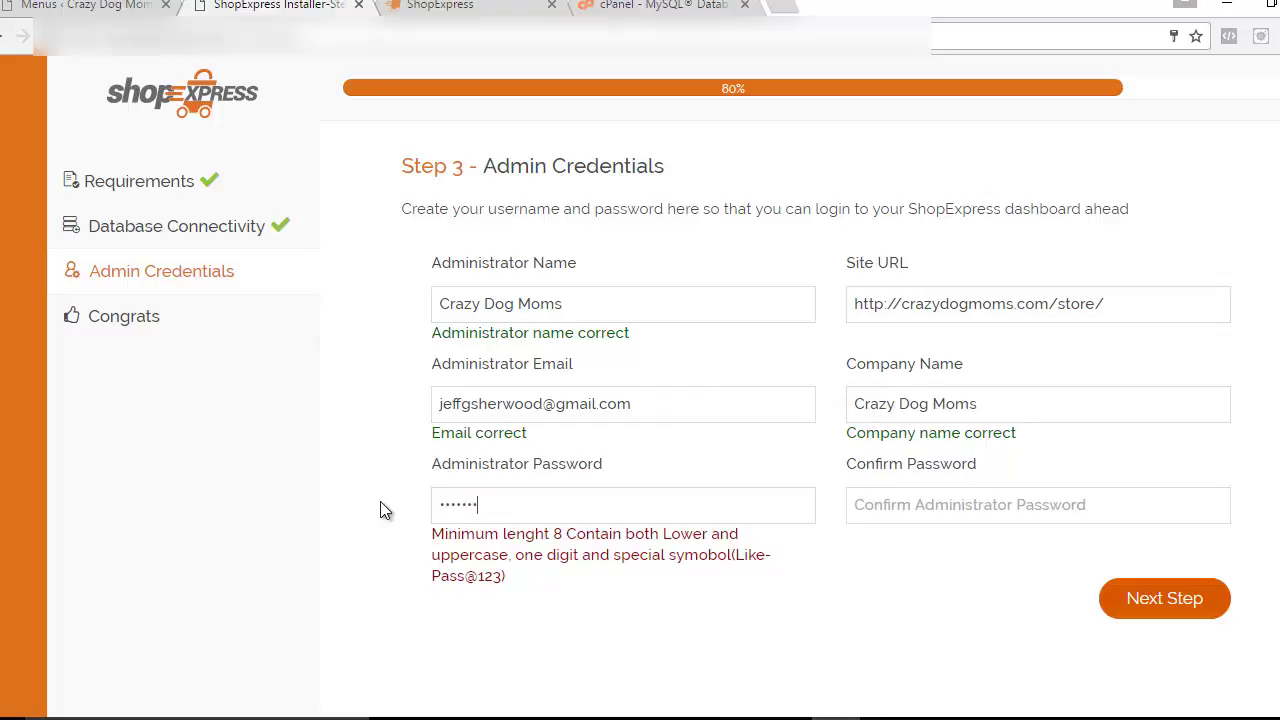
pyautogui.press('Tab')
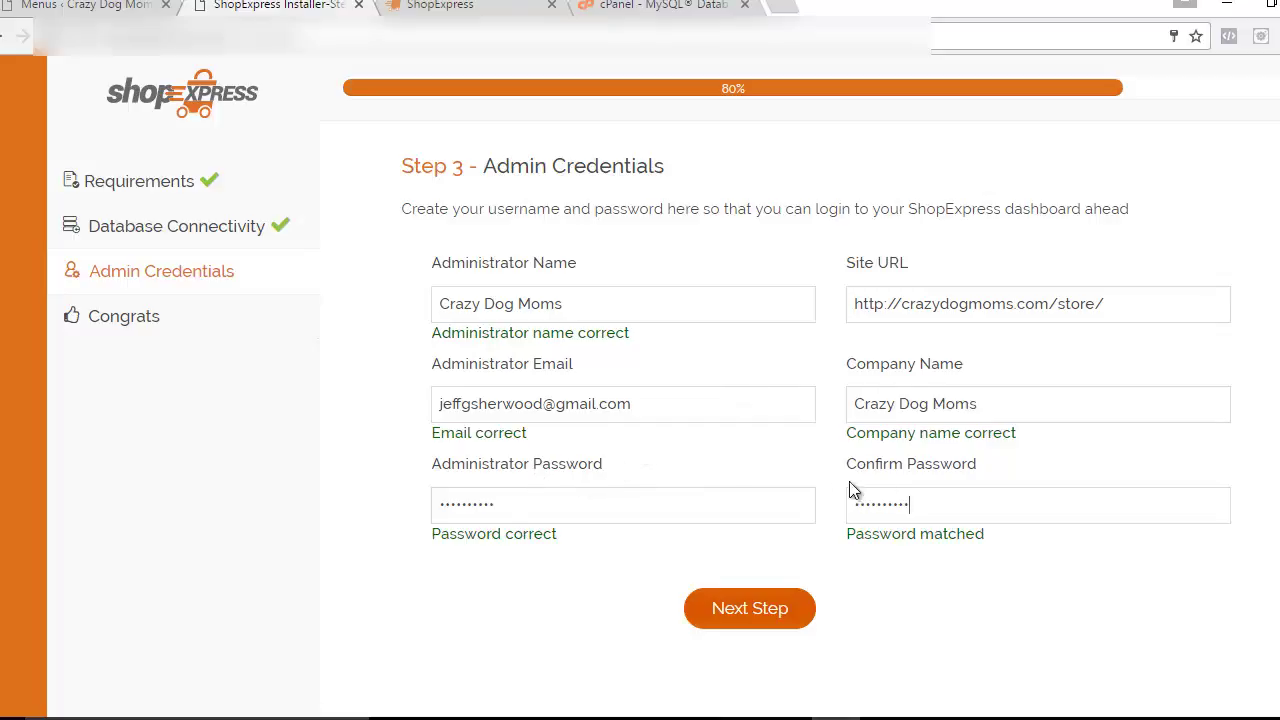
pyautogui.click(726, 620)
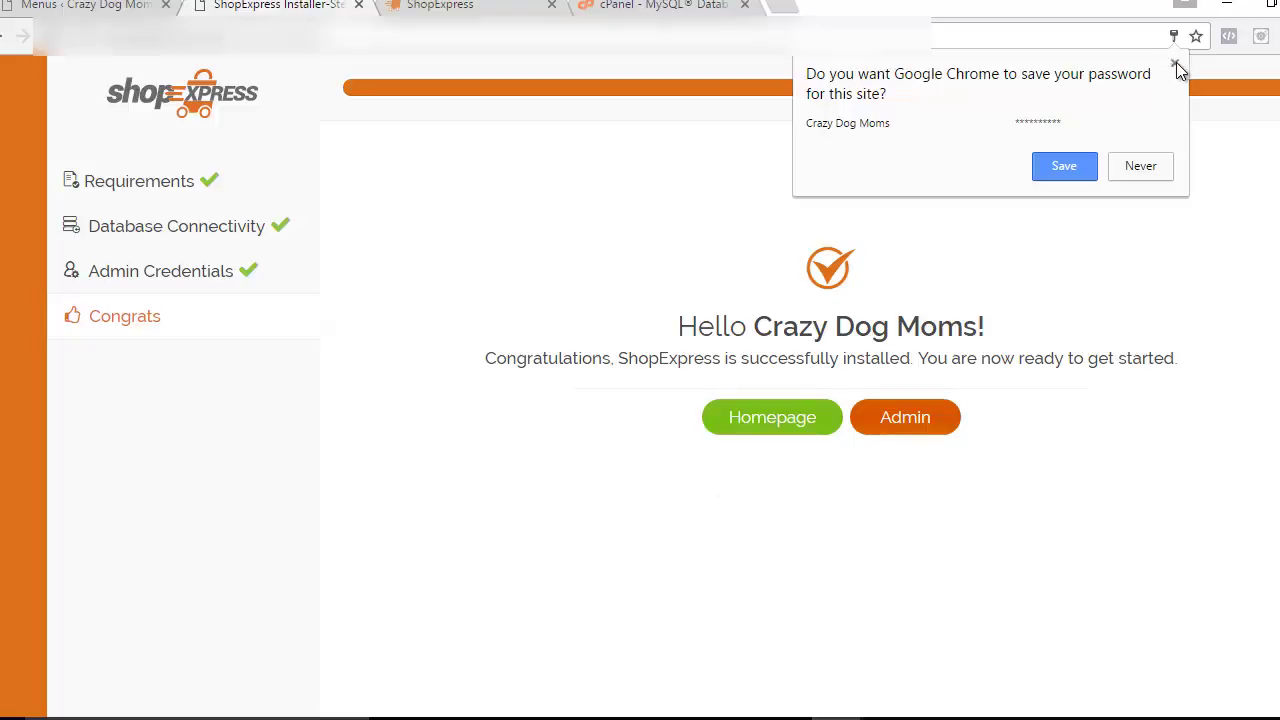
# Dismiss the save-password prompt and open the store's Admin area from the Congrats page.
pyautogui.click(1175, 64)
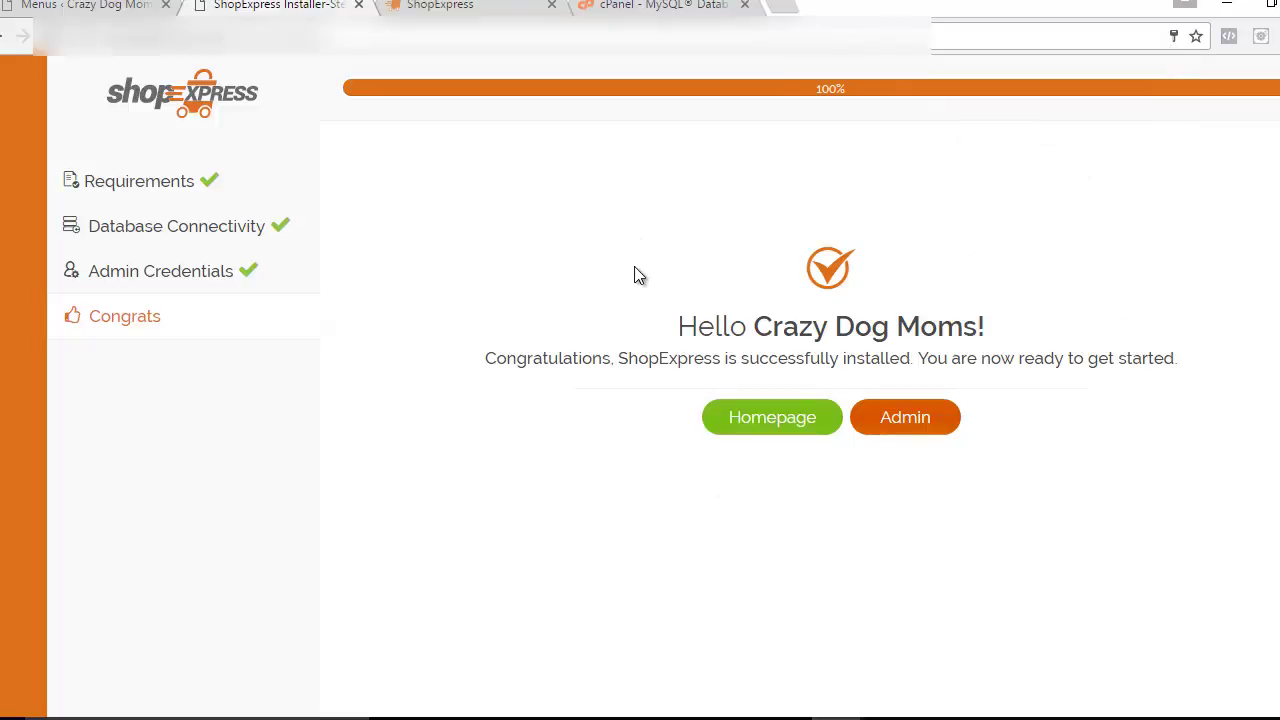
pyautogui.click(934, 423)
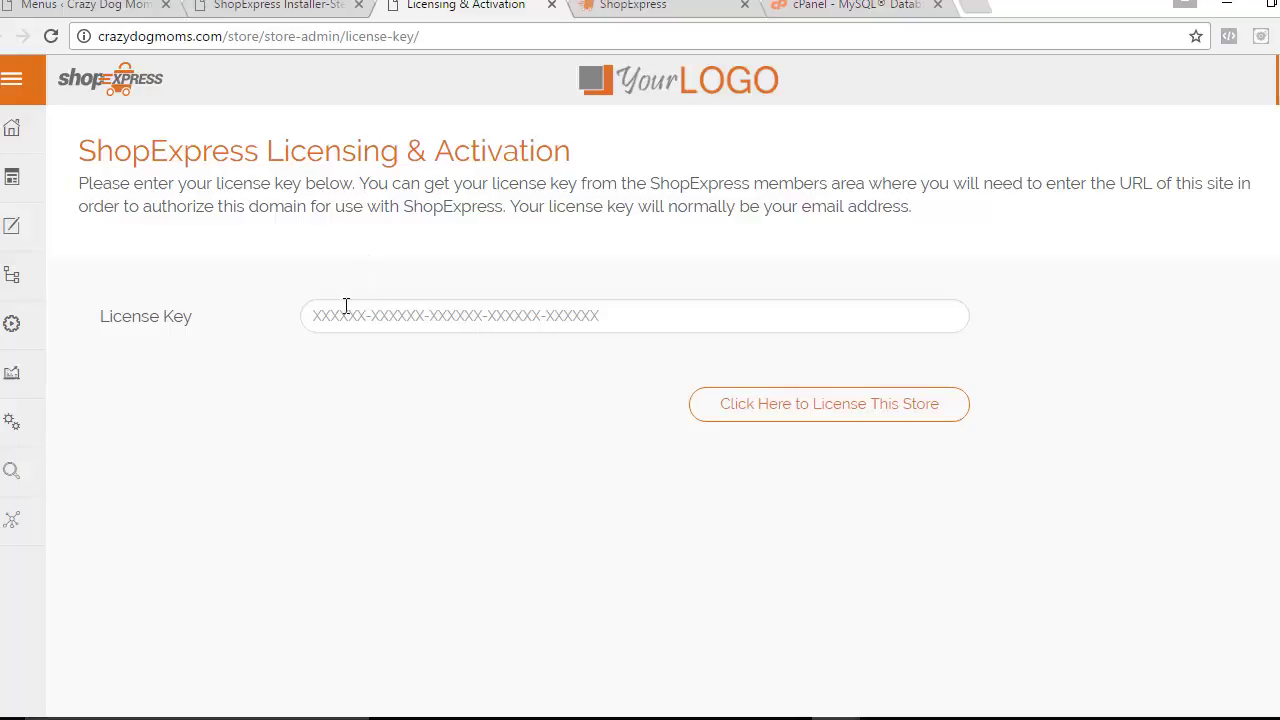
# Copy an inactive license key from the ShopExpress members area's license list.
pyautogui.click(665, 6)
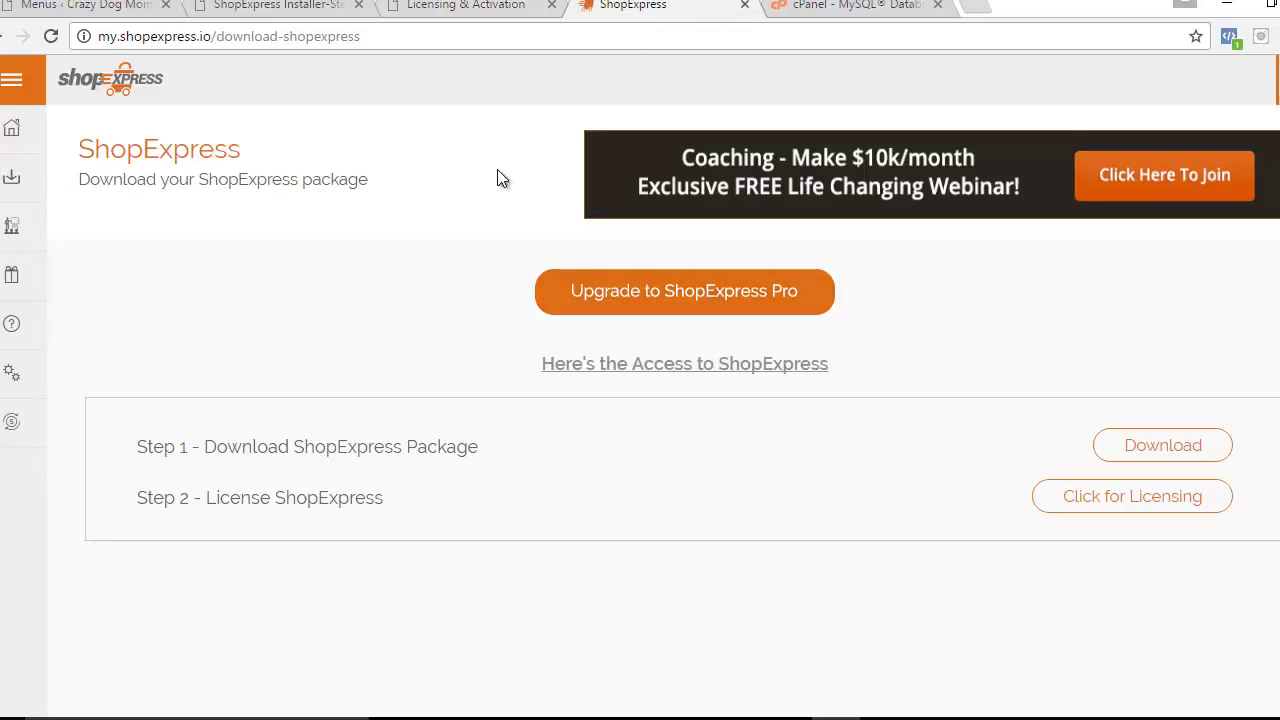
pyautogui.click(1073, 507)
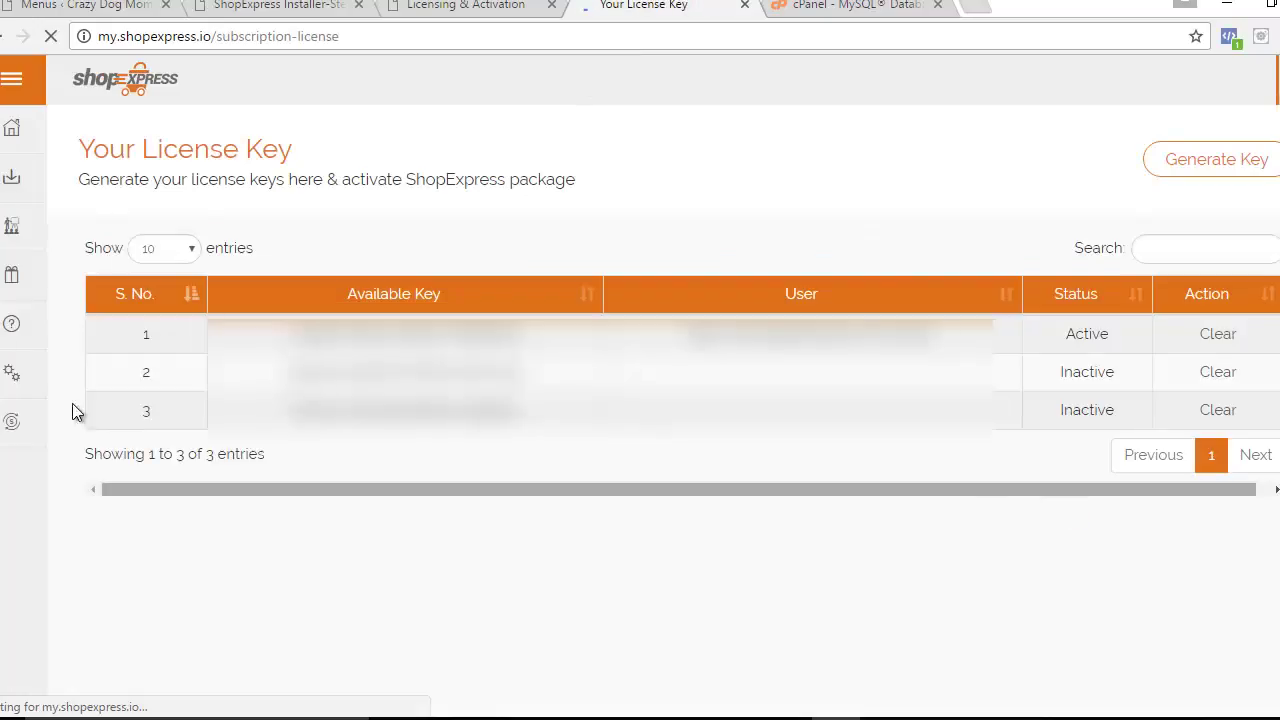
pyautogui.click(32, 427)
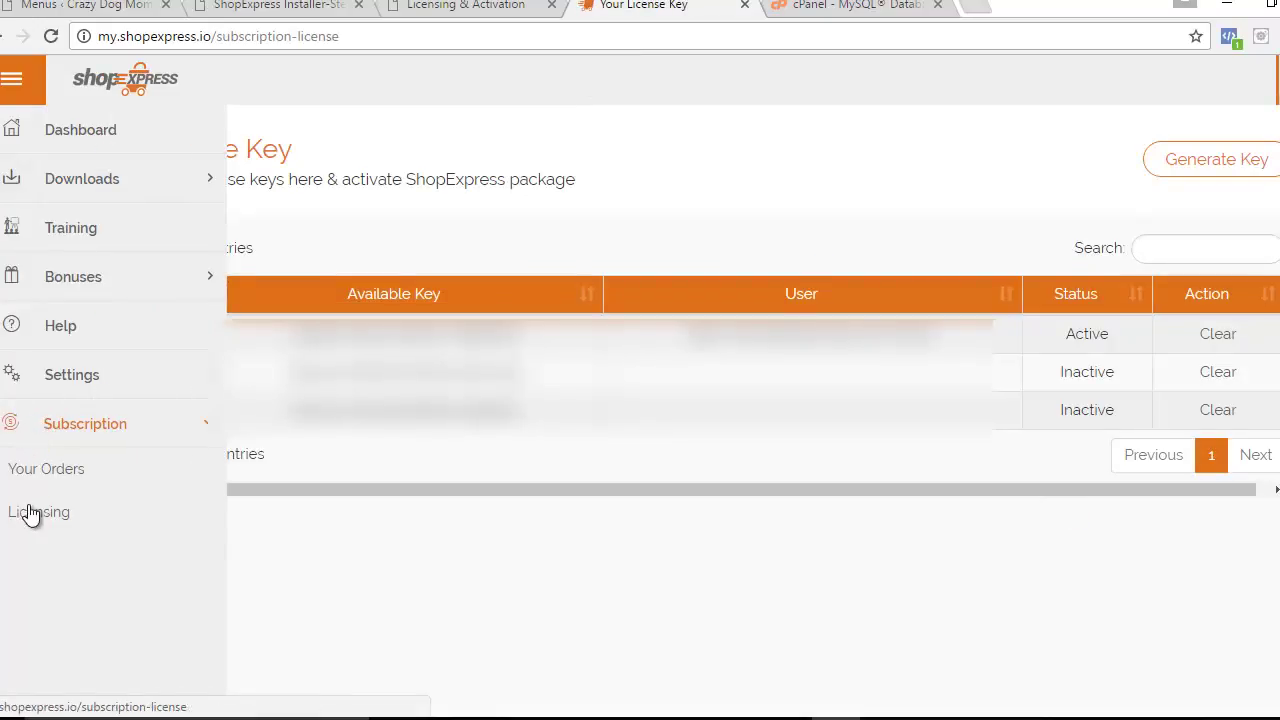
pyautogui.click(87, 424)
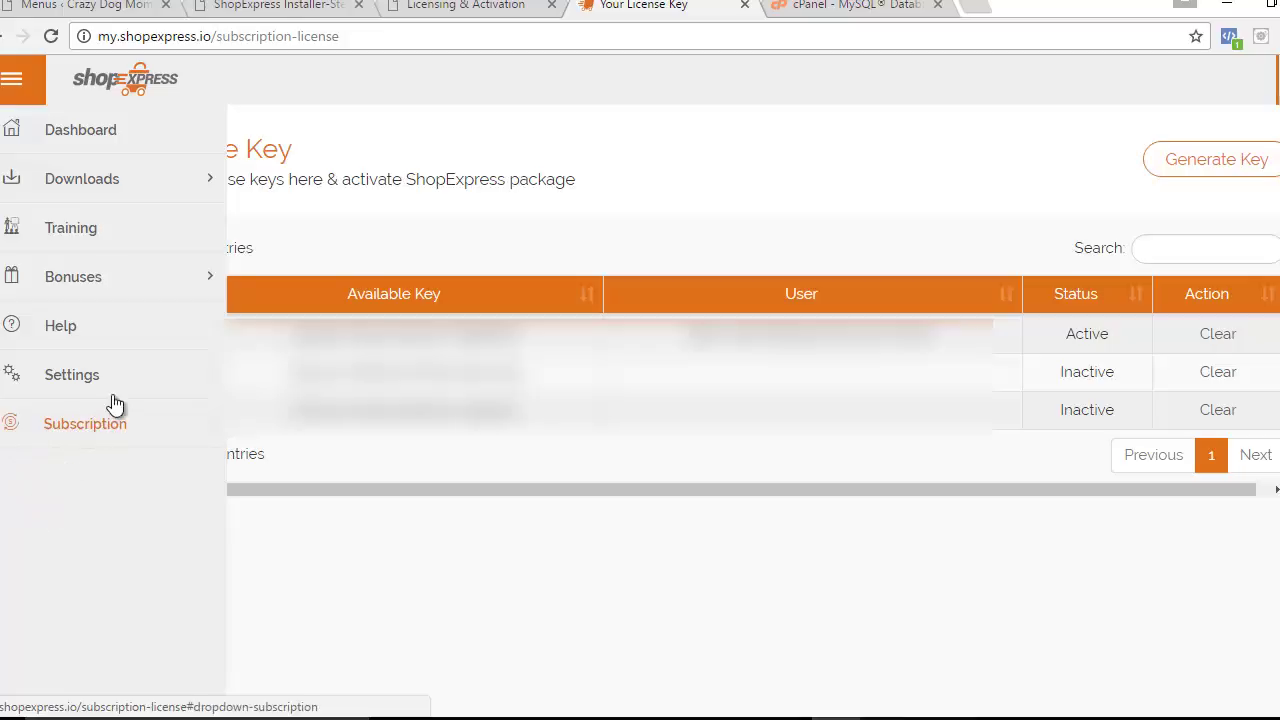
pyautogui.moveTo(524, 372); pyautogui.dragTo(288, 385)
pyautogui.rightClick(292, 362)
pyautogui.click(330, 378)
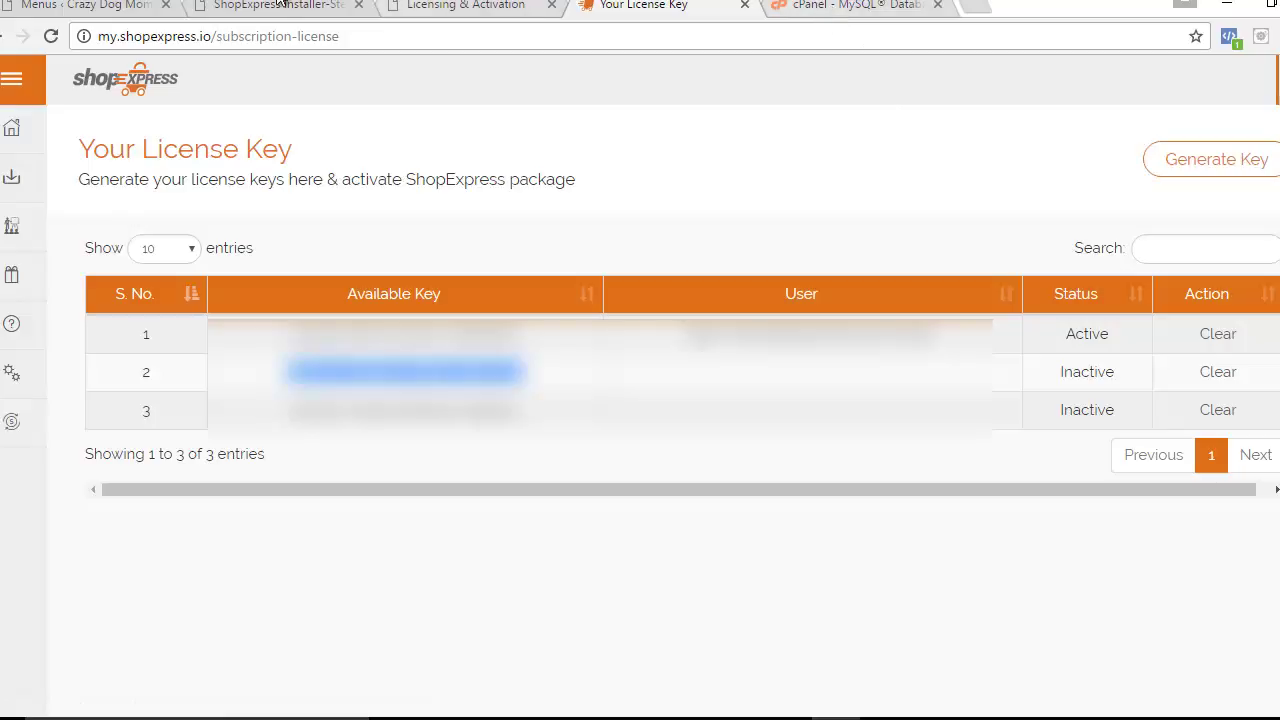
# License the store with the copied key and return to the installer's Congrats tab.
pyautogui.click(265, 5)
pyautogui.click(457, 5)
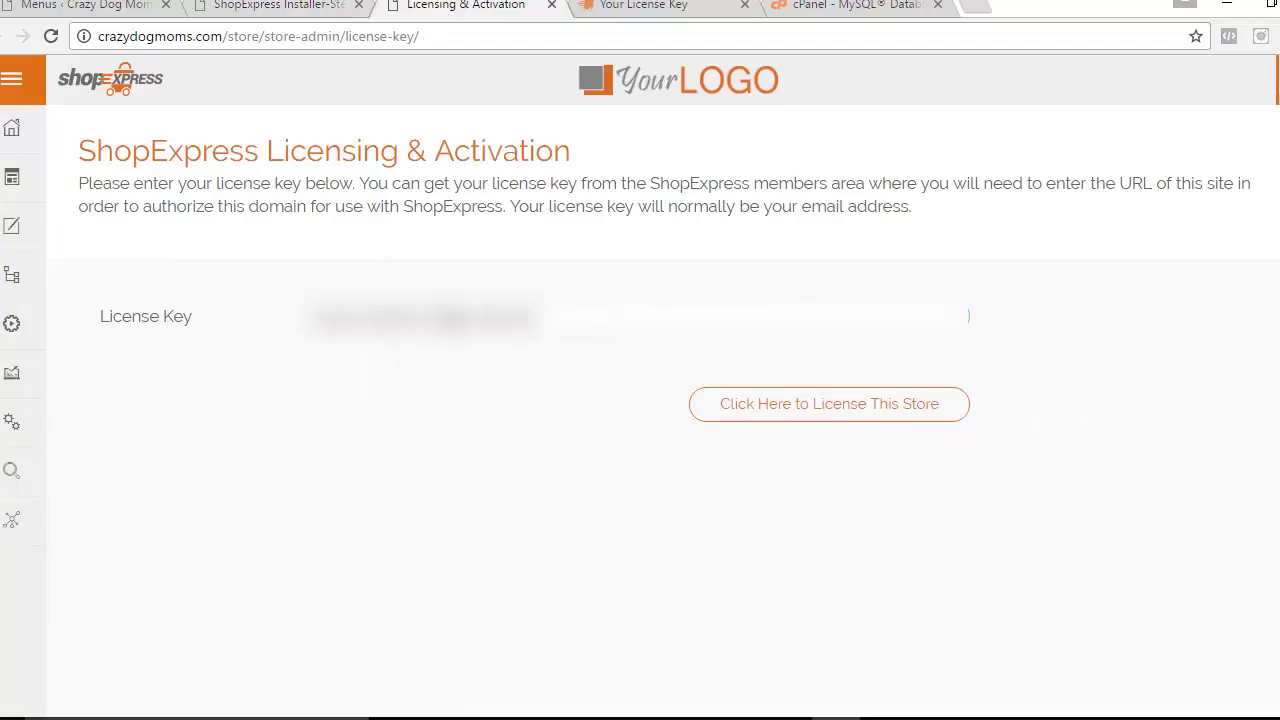
pyautogui.click(750, 415)
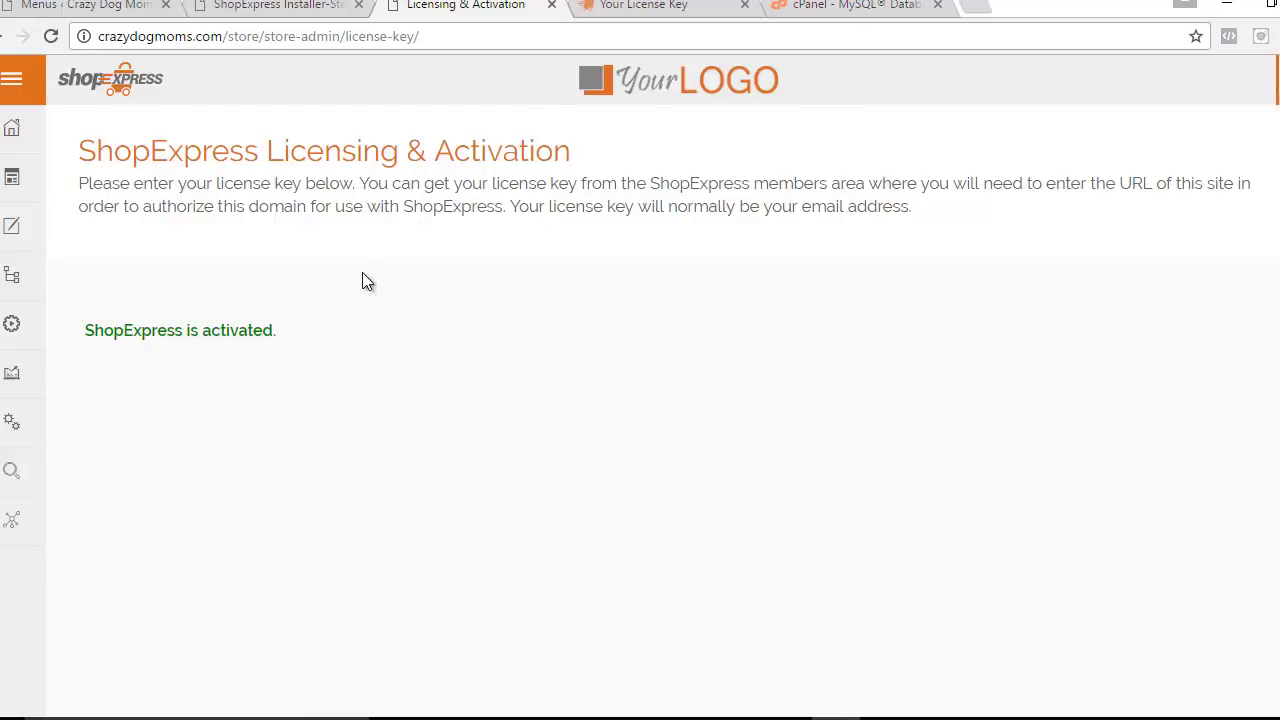
pyautogui.click(258, 5)
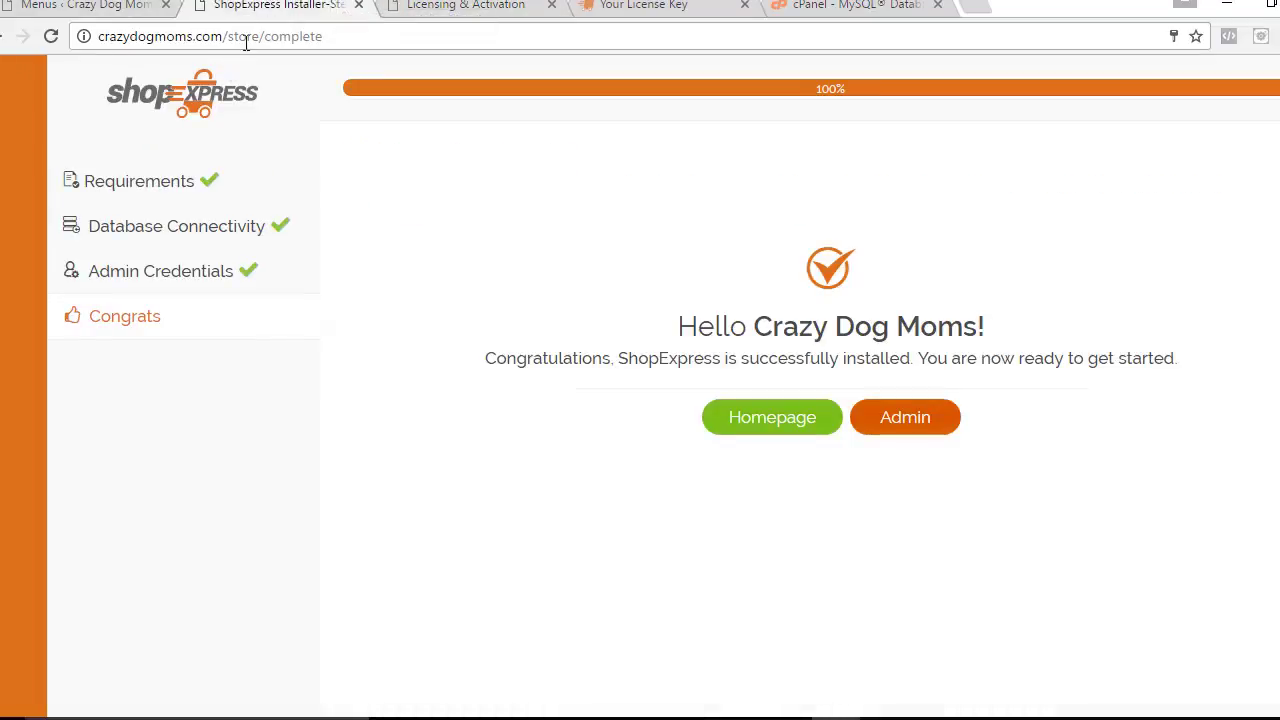
# Remove 'complete' from the address to load the storefront at crazydogmoms.com/store.
pyautogui.moveTo(265, 36); pyautogui.dragTo(359, 38)
pyautogui.press('BackSpace')
pyautogui.press('Return')
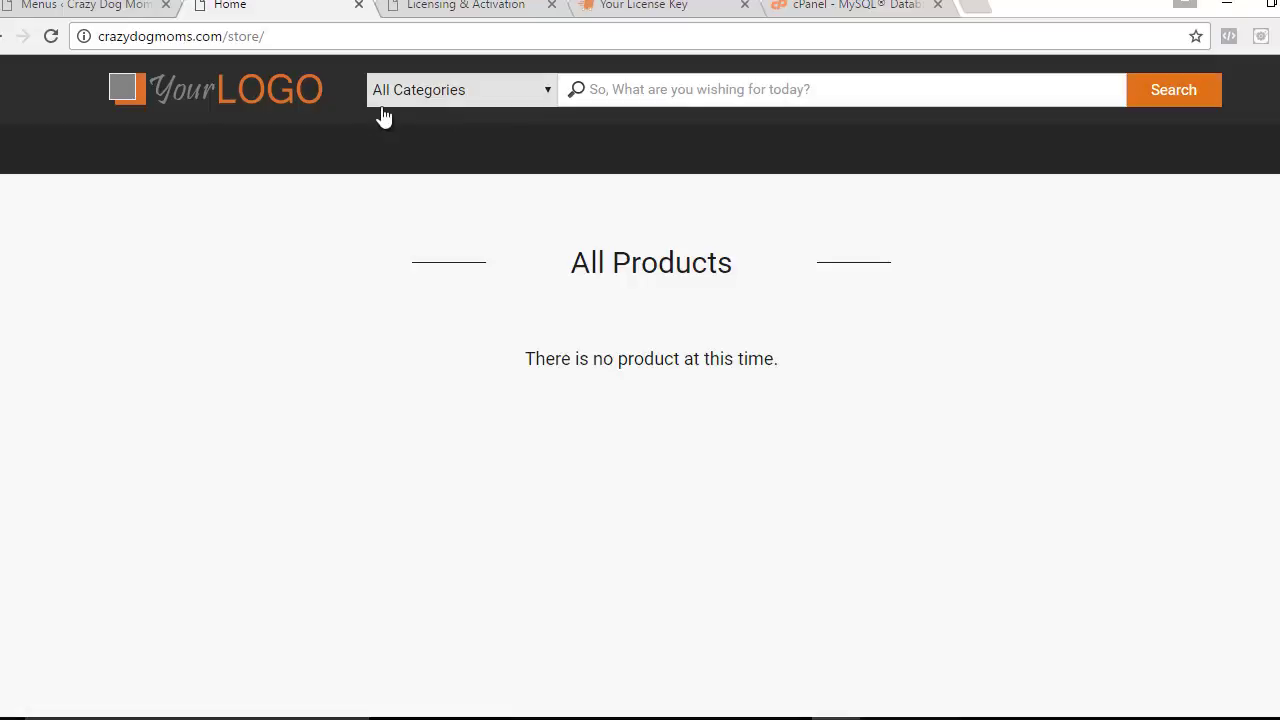
# Append store-admin to the /store/ address to open the store admin dashboard.
pyautogui.click(347, 40)
pyautogui.press('End')
pyautogui.hotkey('shift', 'Left')
pyautogui.press('Right')
pyautogui.write('st')
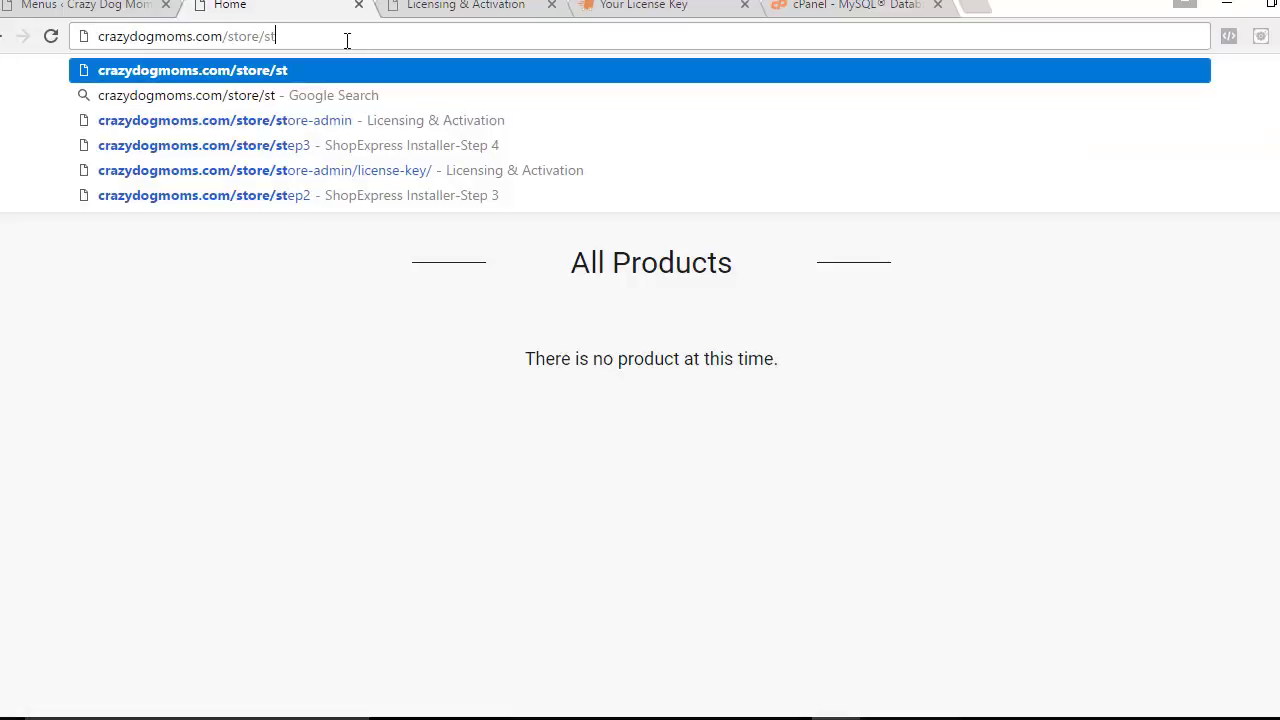
pyautogui.press('Down')
pyautogui.press('Down')
pyautogui.press('Return')
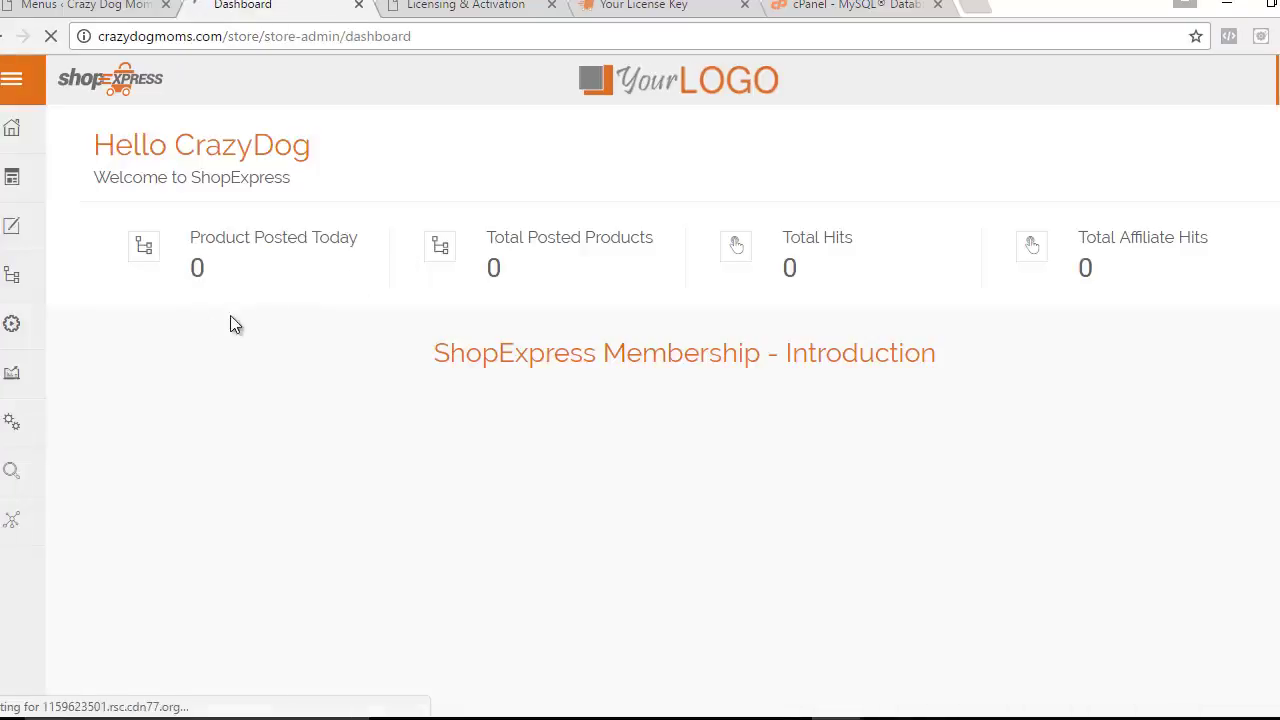
pyautogui.moveTo(20, 178)
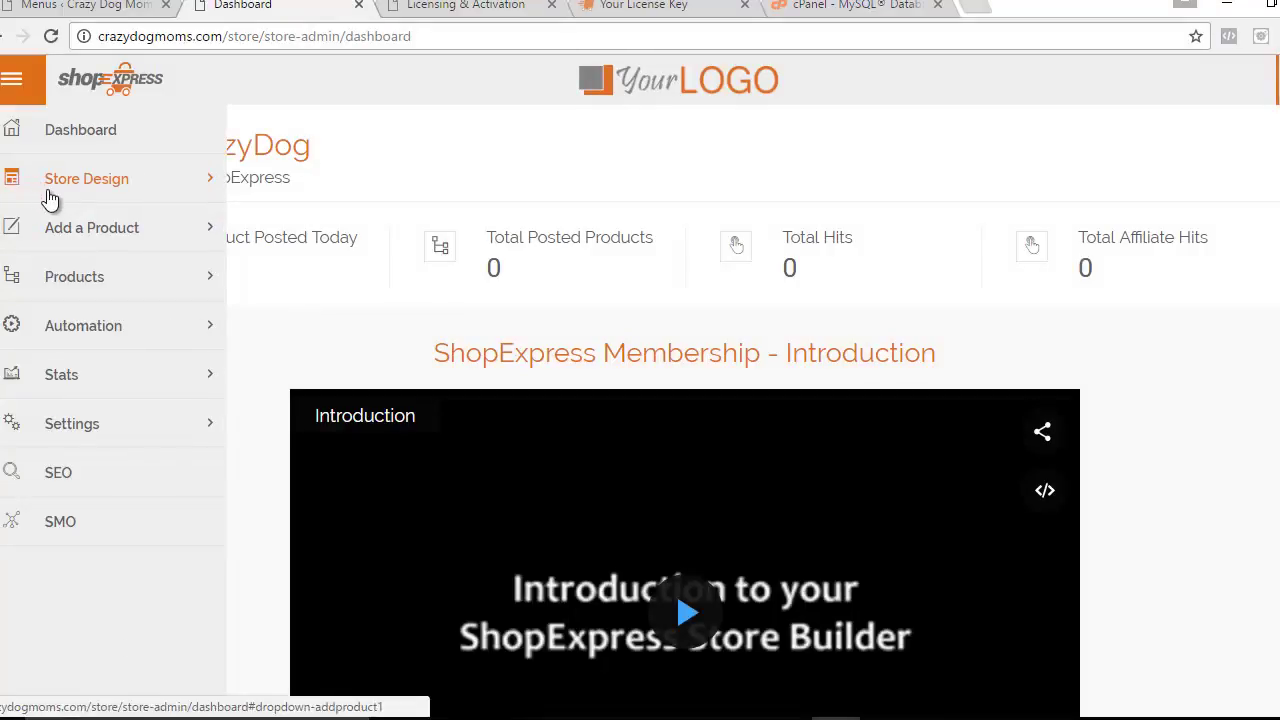
pyautogui.click(75, 178)
pyautogui.click(54, 223)
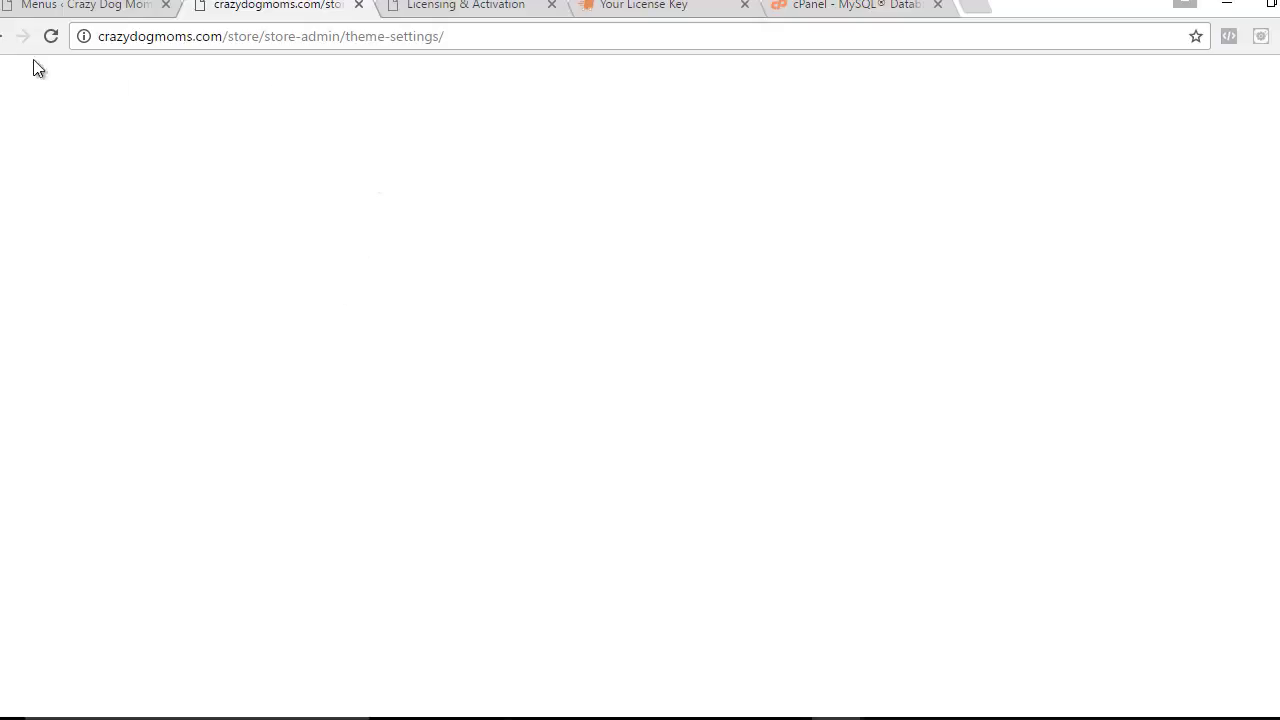
pyautogui.click(3, 37)
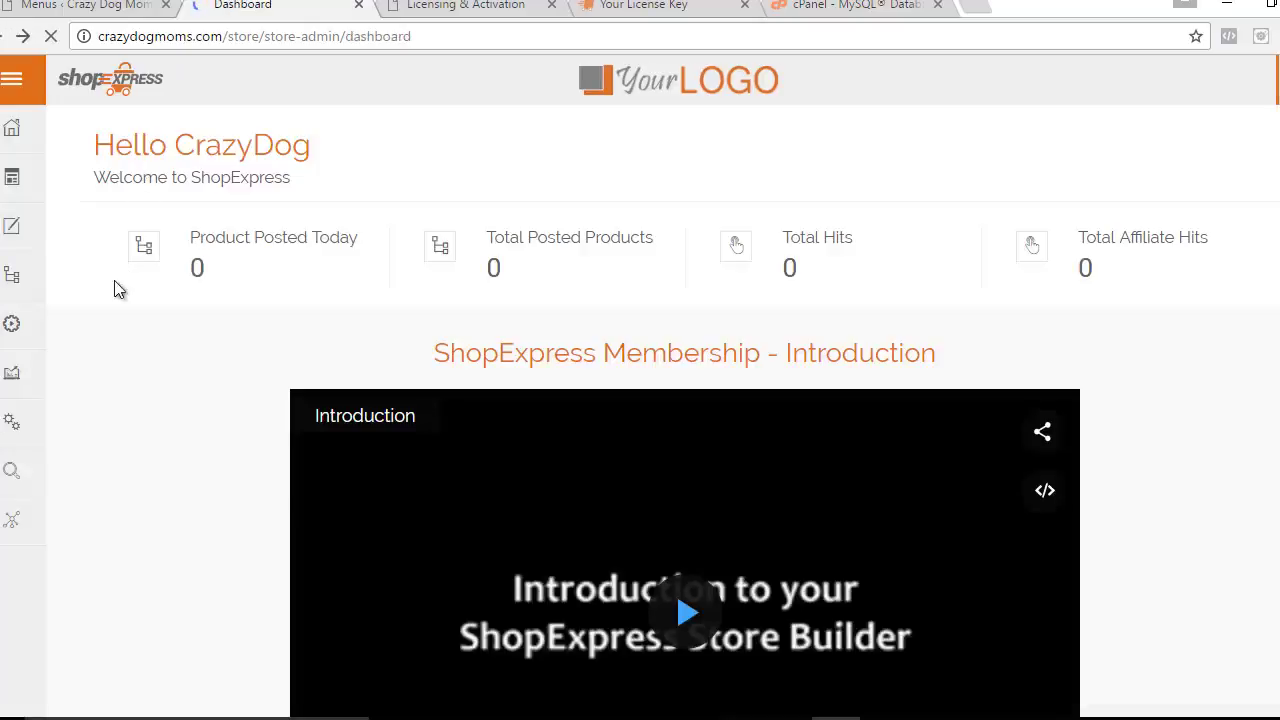
pyautogui.moveTo(14, 186)
pyautogui.moveTo(31, 129)
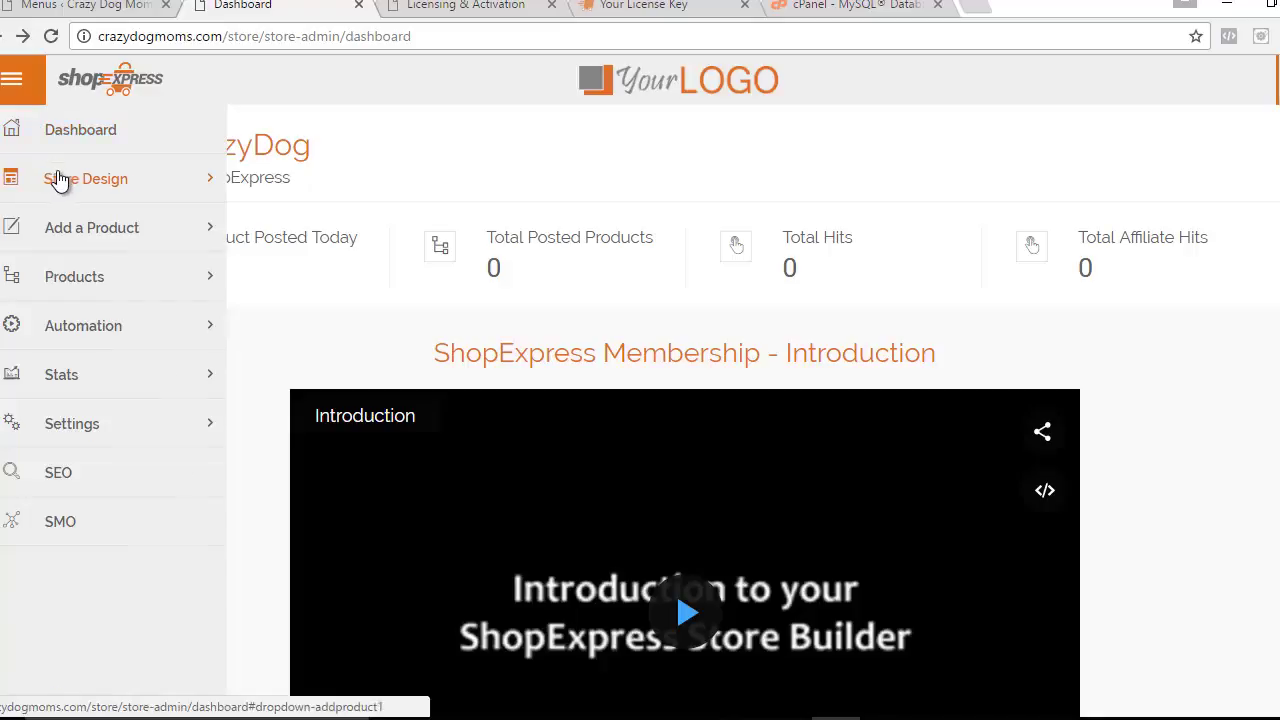
pyautogui.click(60, 179)
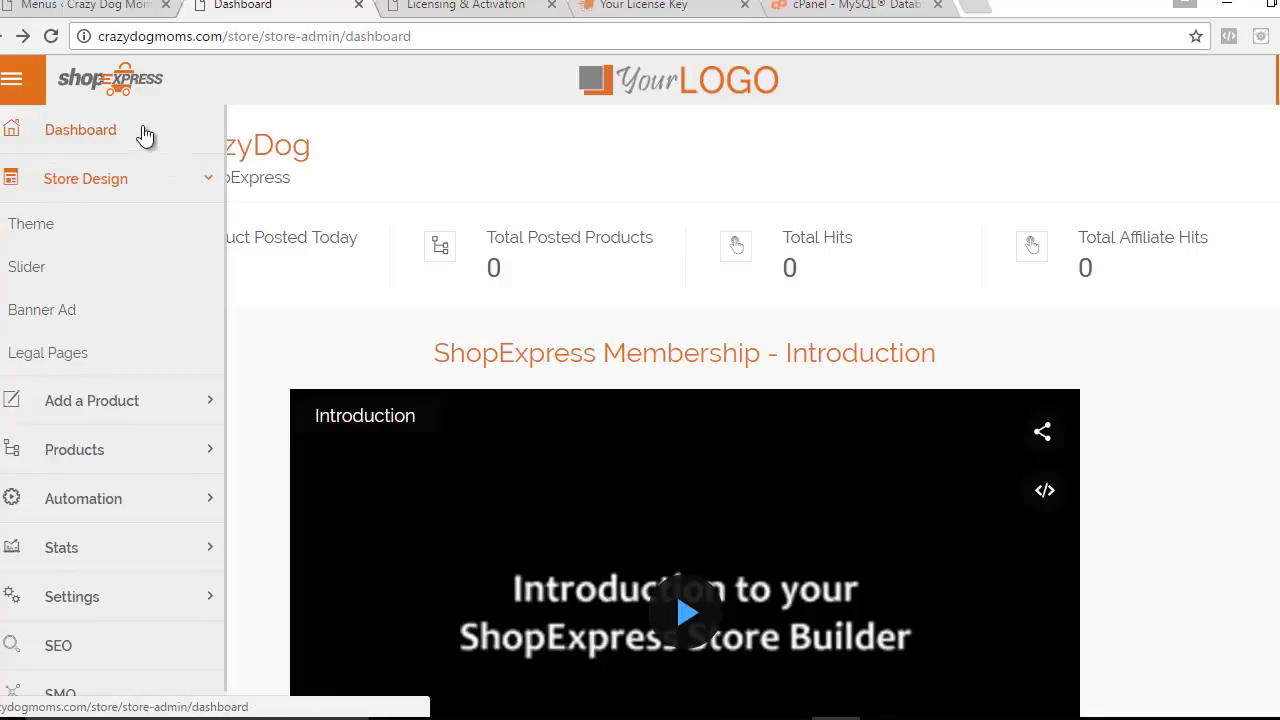
pyautogui.click(90, 185)
pyautogui.click(106, 229)
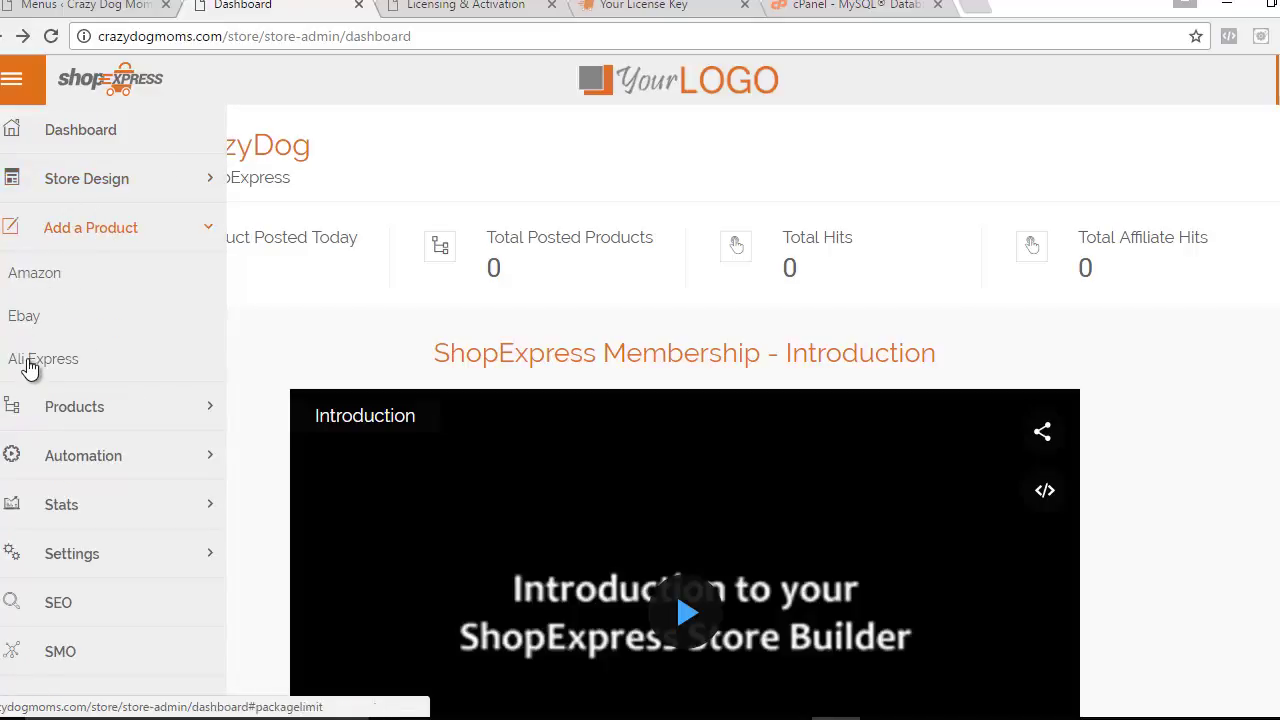
pyautogui.click(100, 232)
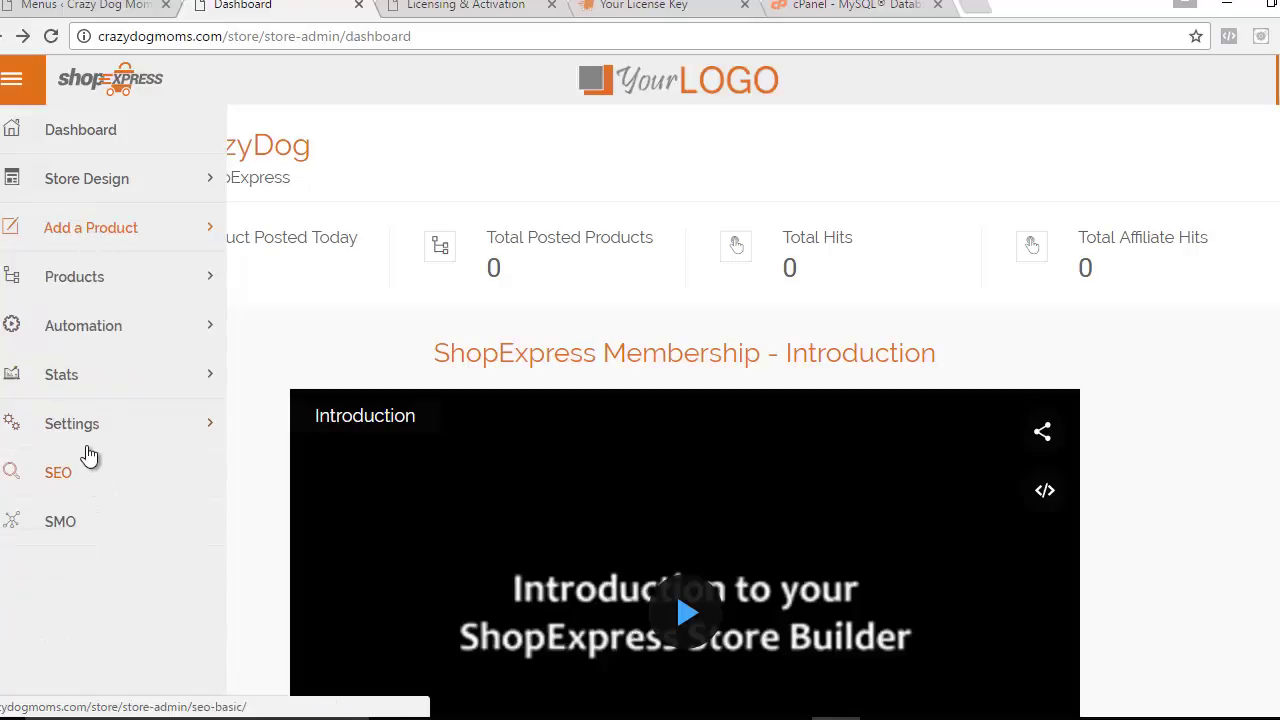
pyautogui.click(86, 432)
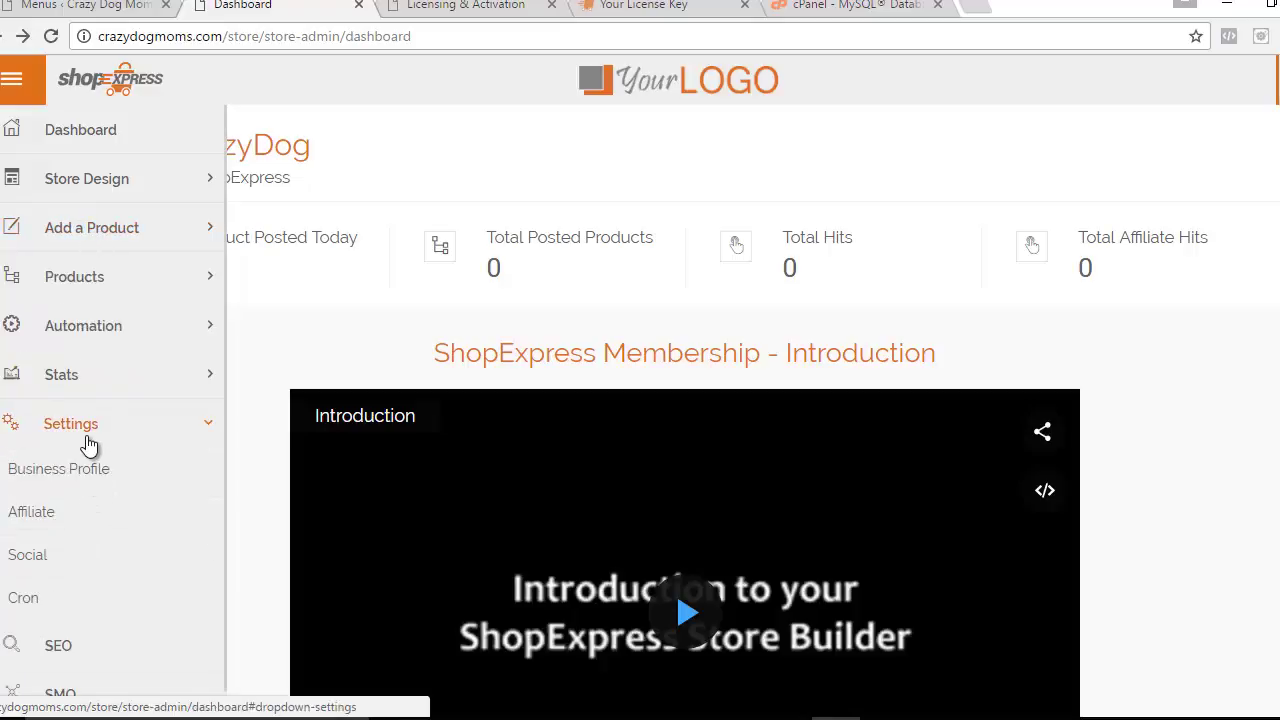
pyautogui.click(52, 518)
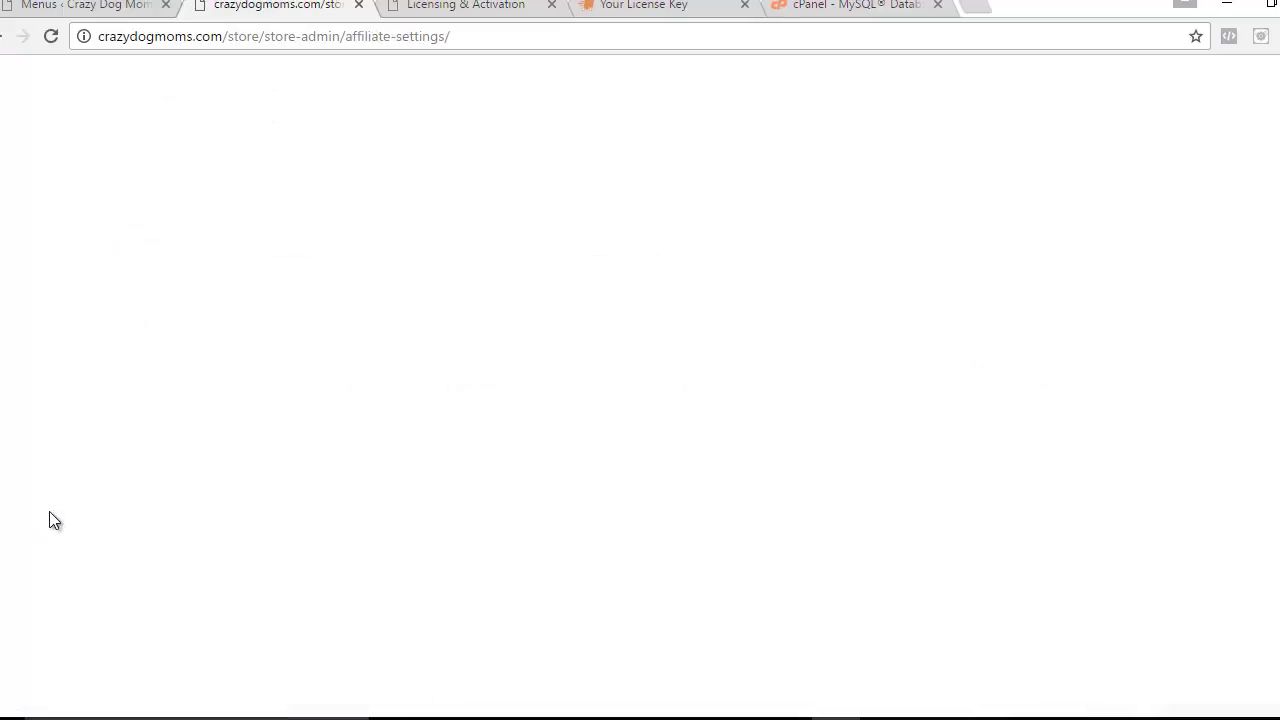
pyautogui.click(4, 36)
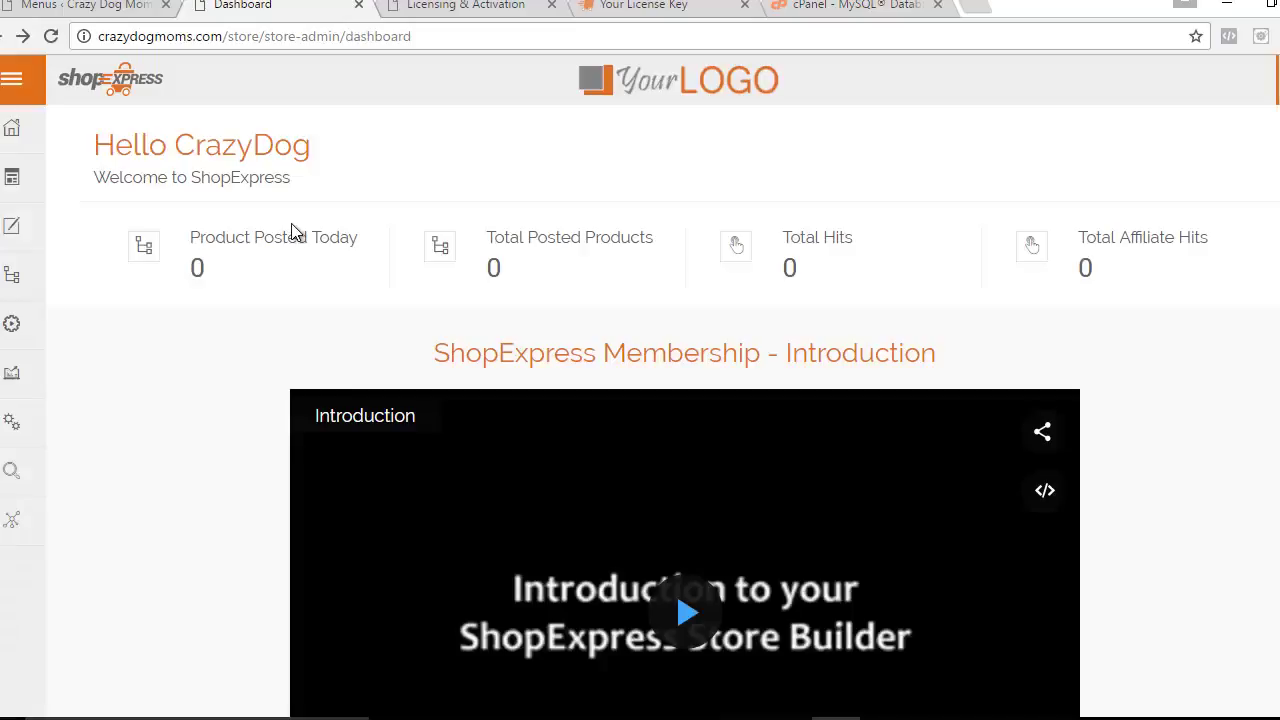
# Strip /store-admin/dashboard to check the public store, then open the Crazy Dog Moms home page.
pyautogui.moveTo(45, 300)
pyautogui.moveTo(260, 38); pyautogui.dragTo(407, 48)
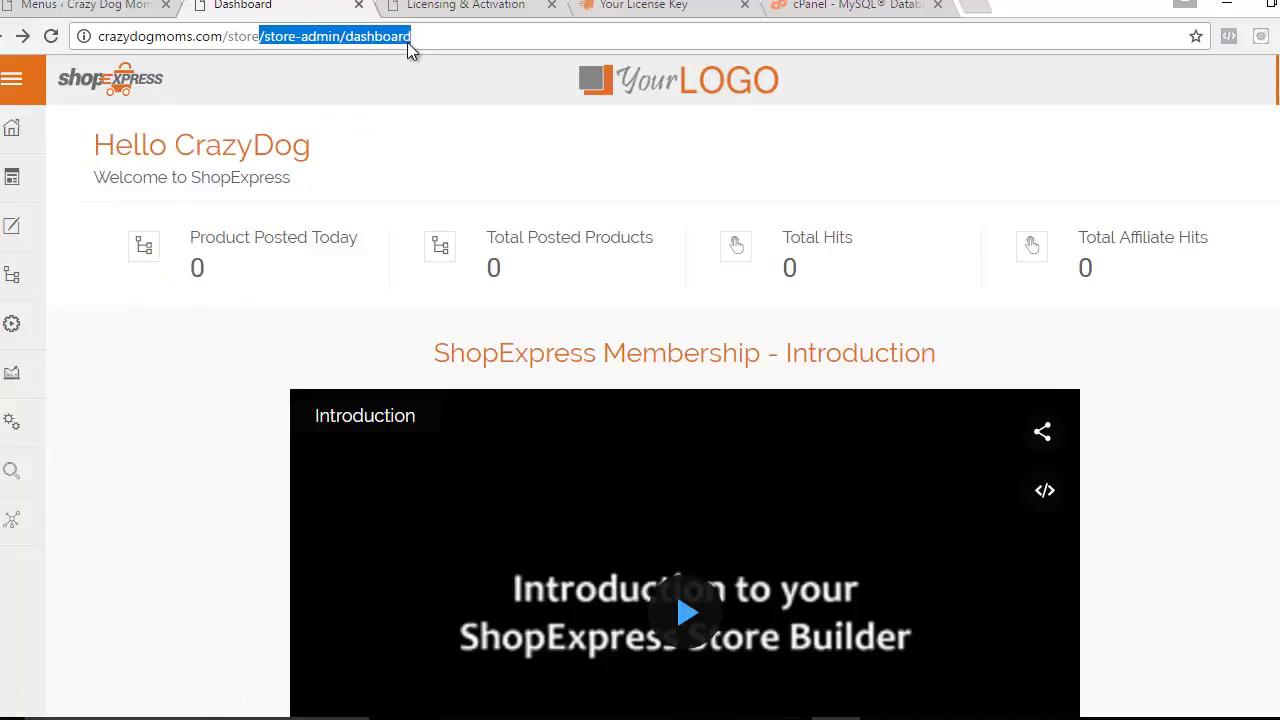
pyautogui.press('BackSpace')
pyautogui.press('Return')
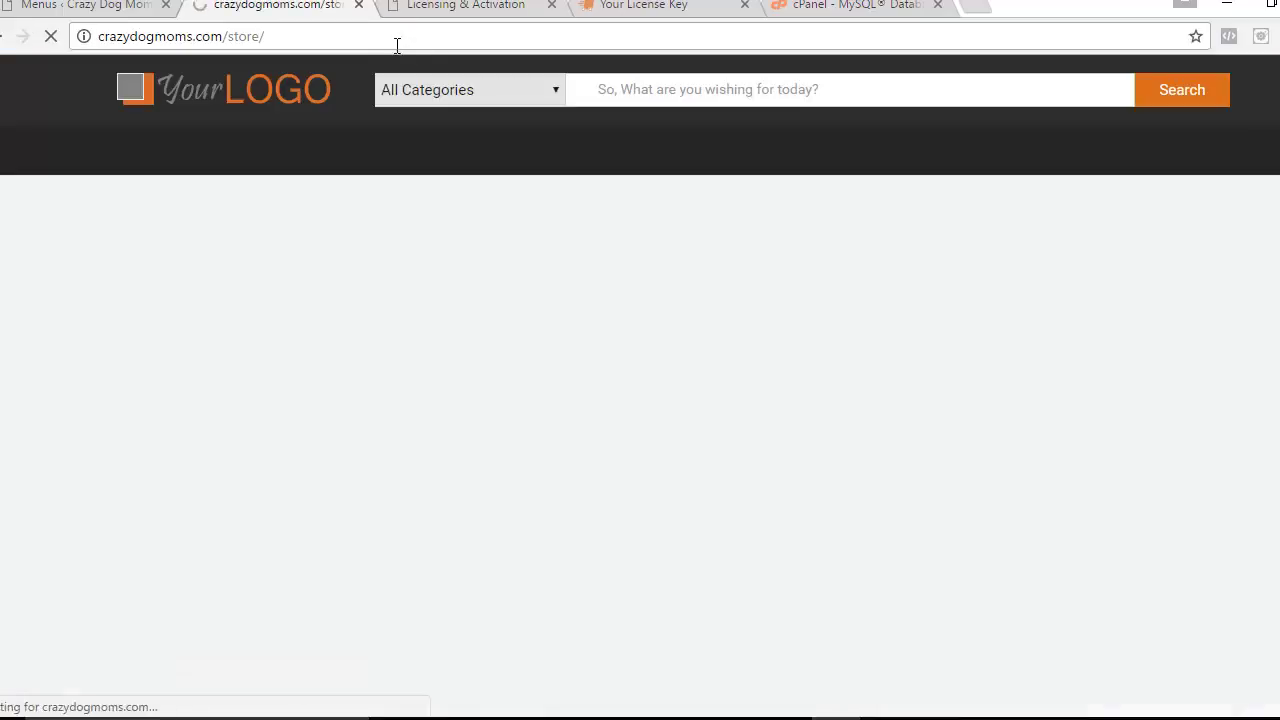
pyautogui.click(295, 35)
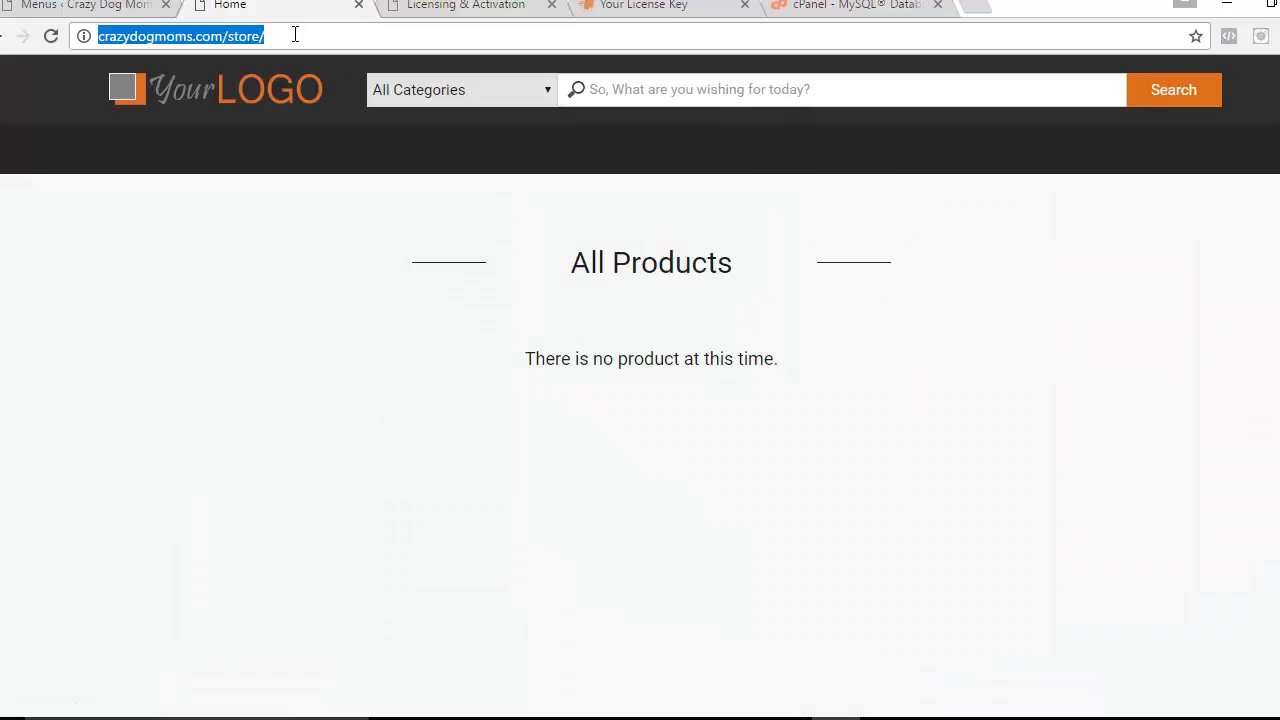
pyautogui.click(130, 6)
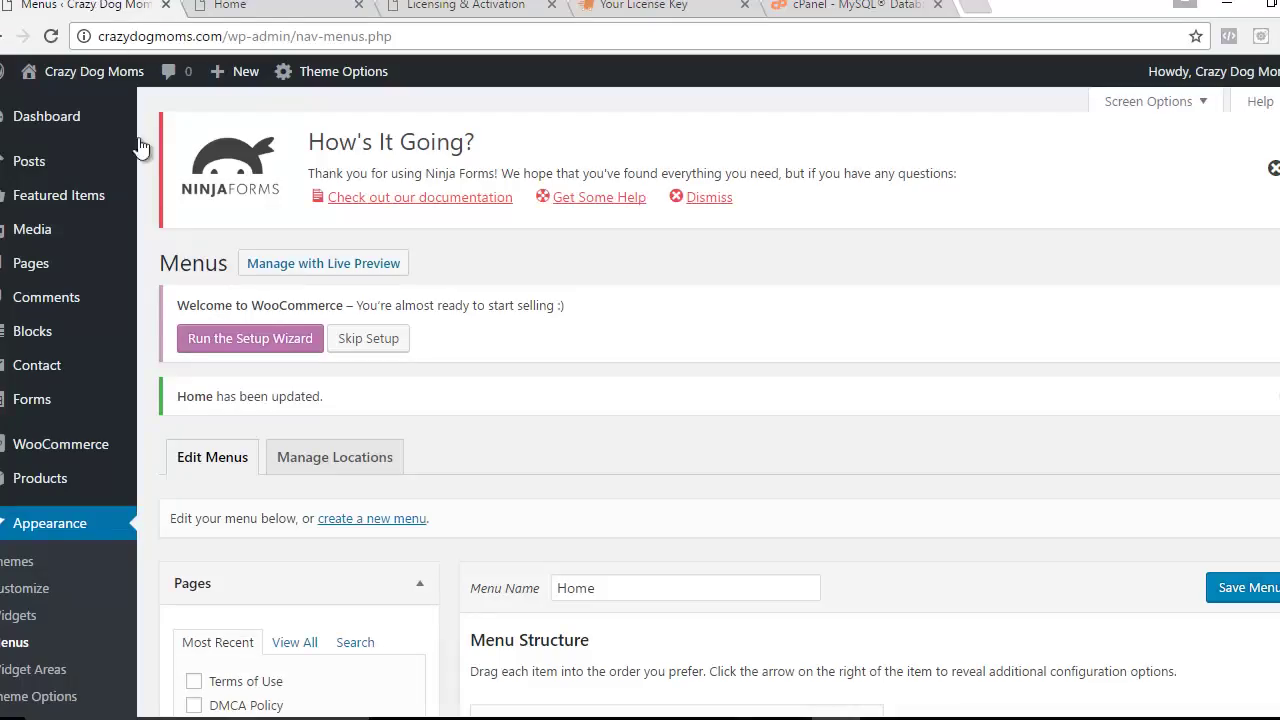
pyautogui.click(117, 73)
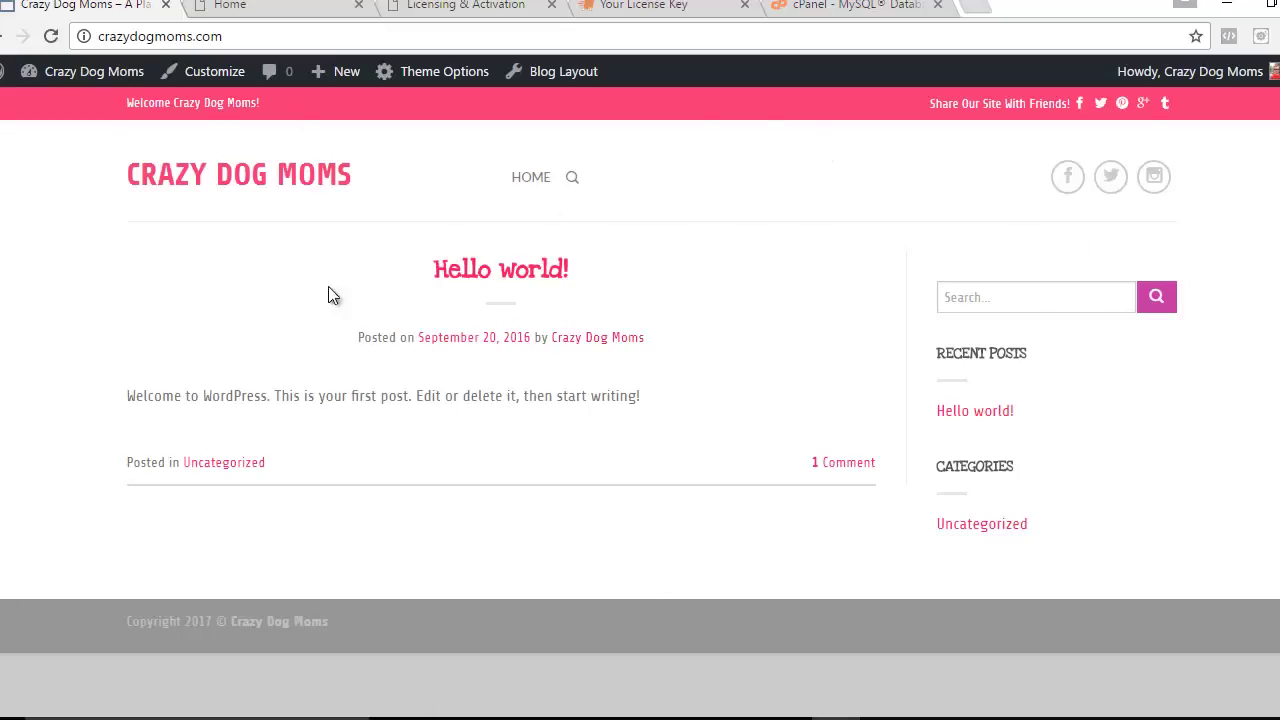
# Open the WordPress Menus editor for the Home menu.
pyautogui.moveTo(90, 84)
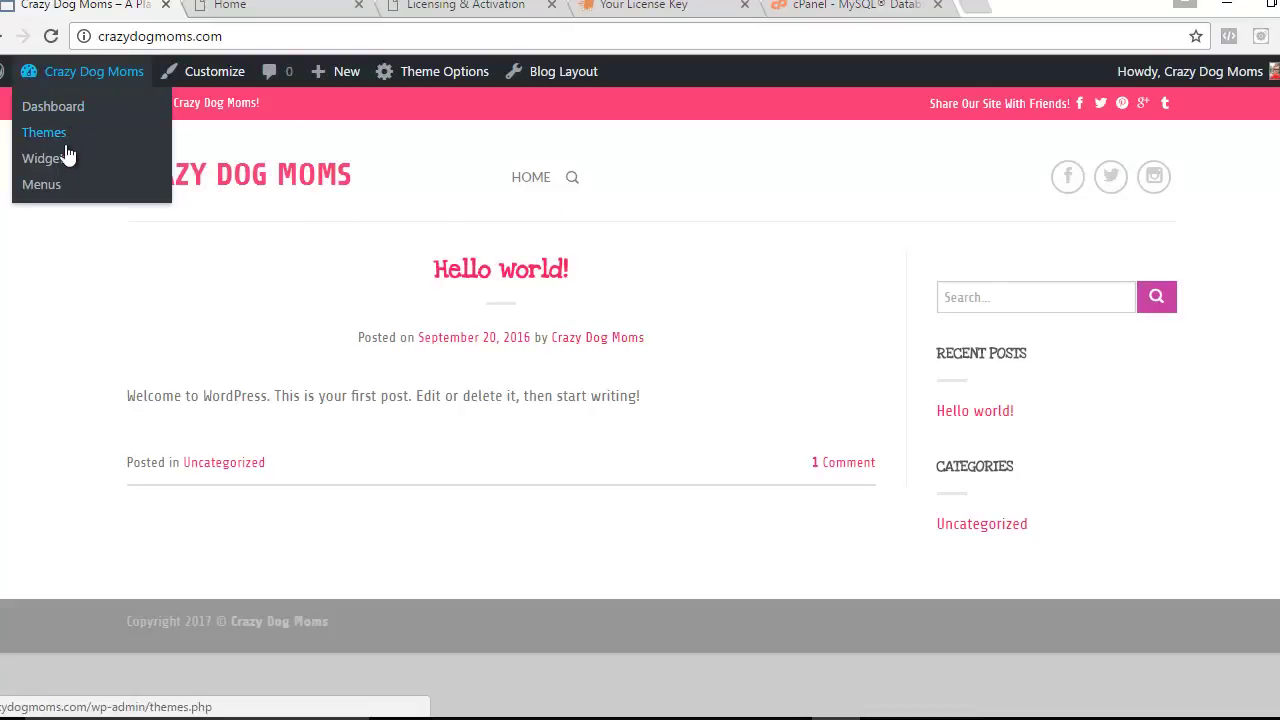
pyautogui.click(51, 184)
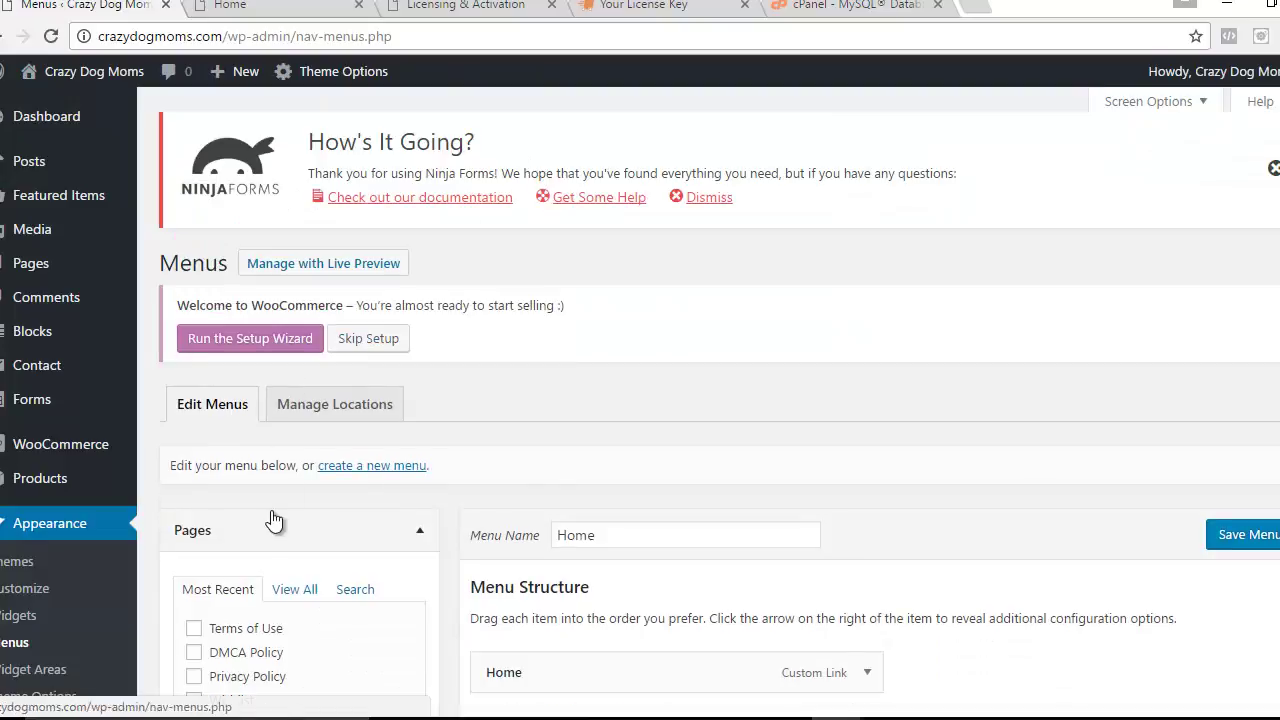
pyautogui.scroll(-3, 456, 382)
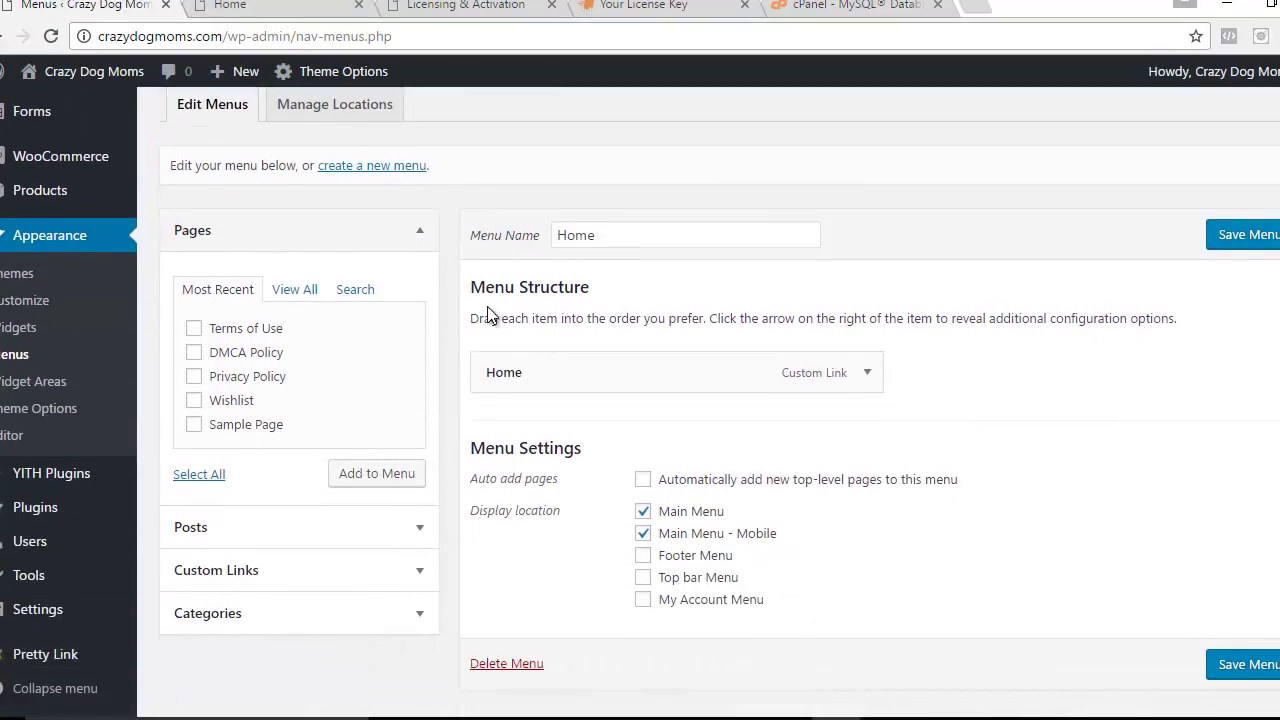
pyautogui.scroll(1, 507, 245)
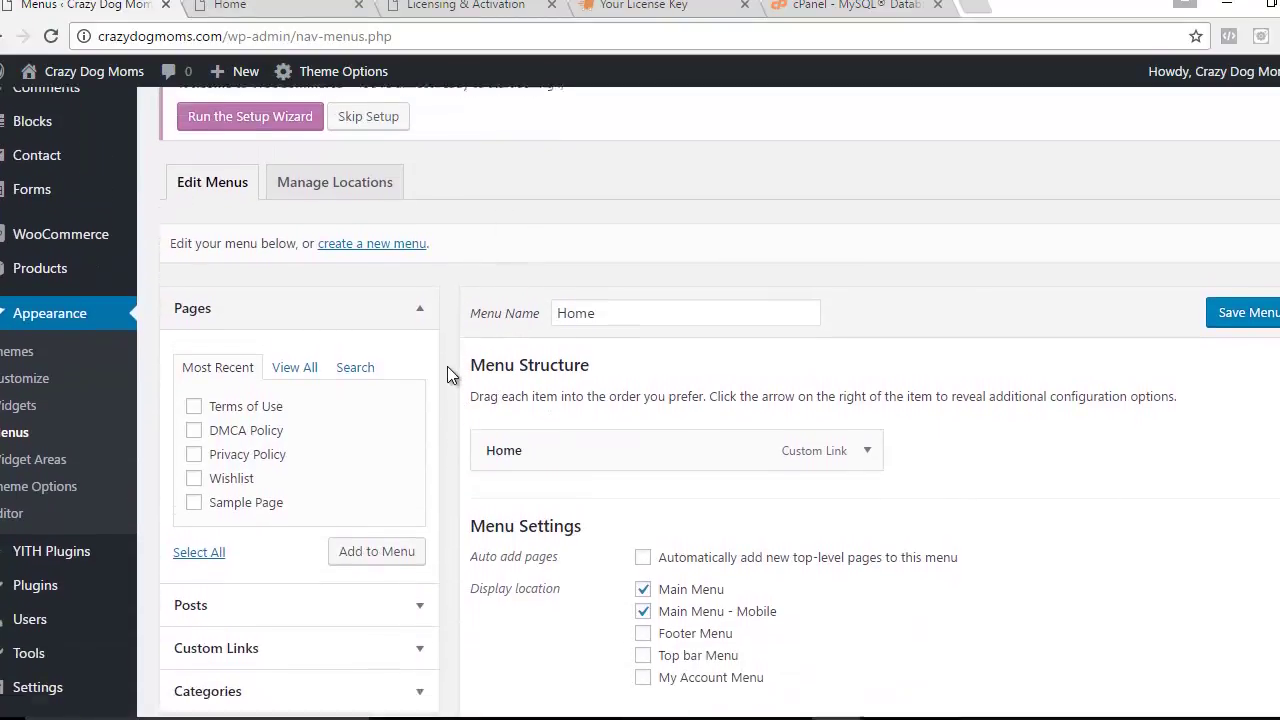
pyautogui.scroll(-2, 447, 366)
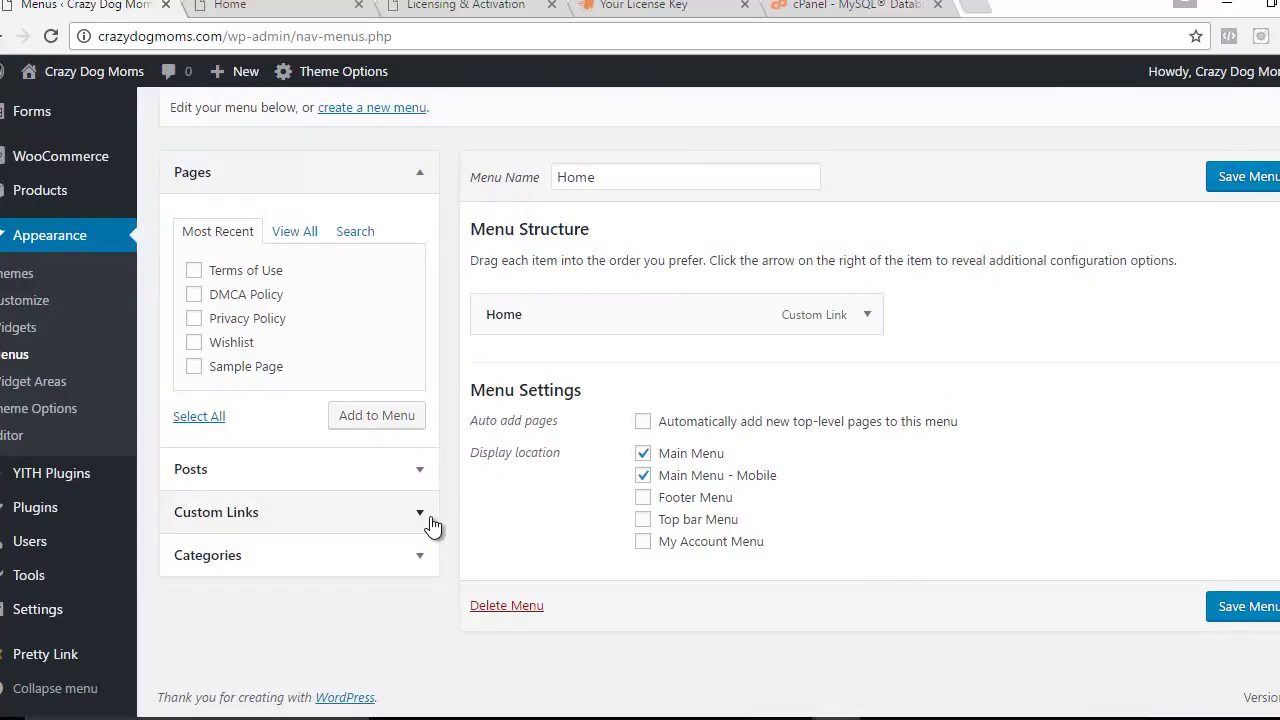
# Add a custom link 'Shop' pointing to crazydogmoms.com/store/ to the Home menu and save.
pyautogui.click(417, 524)
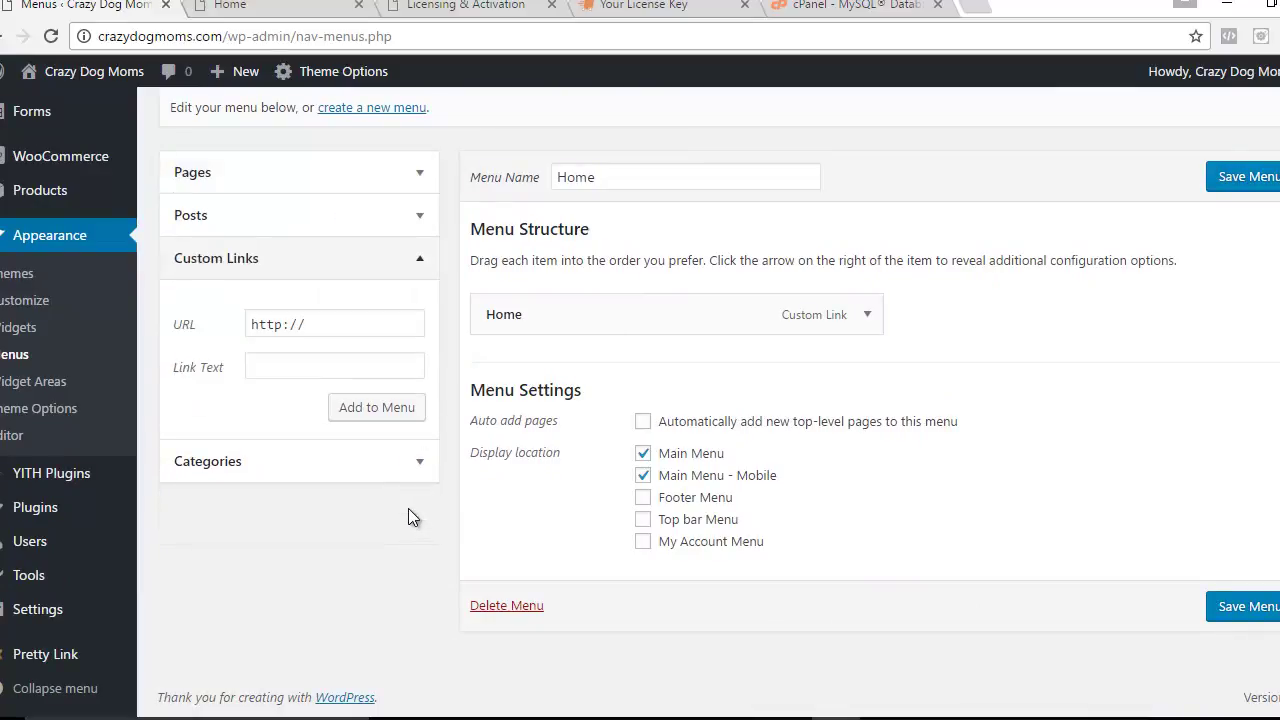
pyautogui.moveTo(337, 324); pyautogui.dragTo(224, 338)
pyautogui.hotkey('ctrl', 'v')
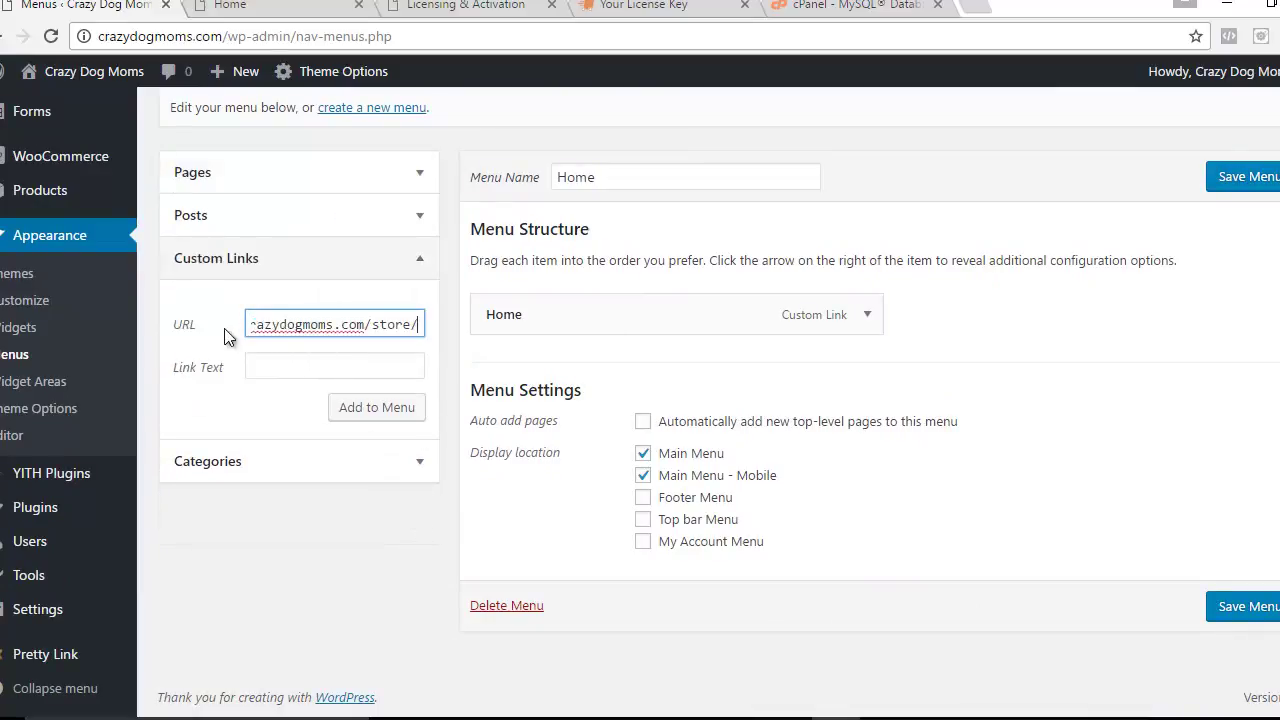
pyautogui.moveTo(401, 324); pyautogui.dragTo(229, 322)
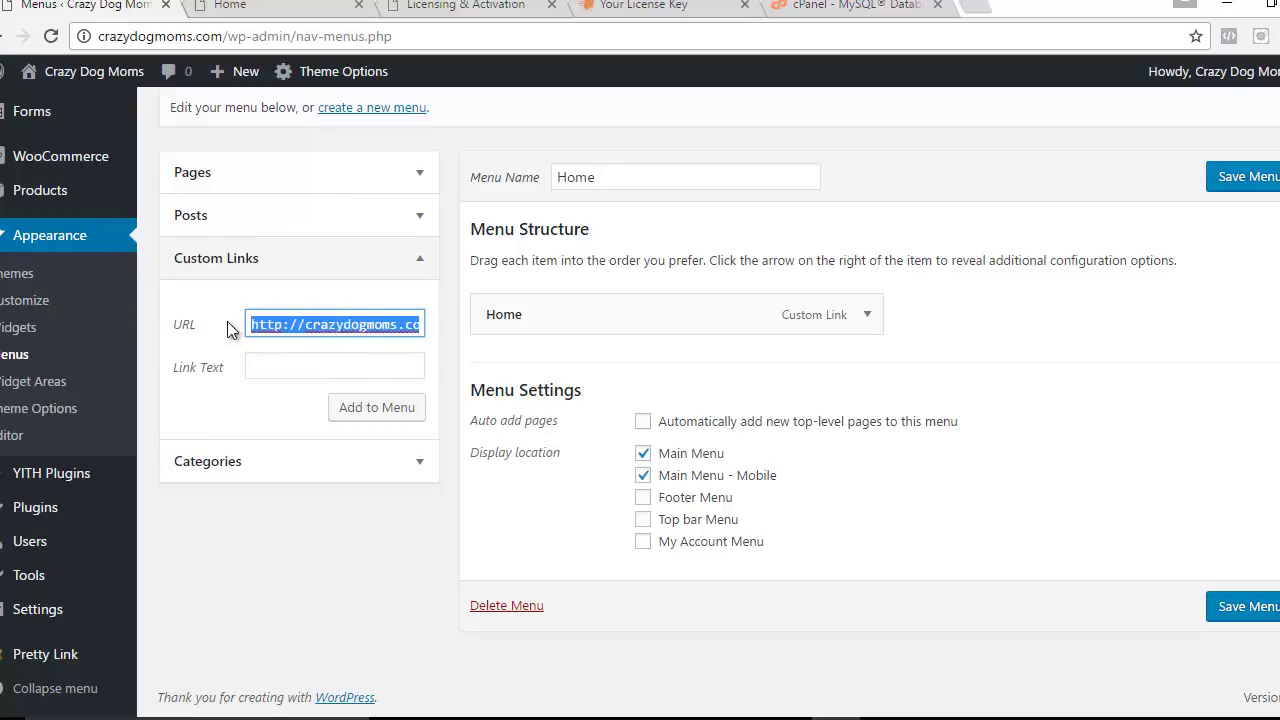
pyautogui.click(278, 365)
pyautogui.write('Store')
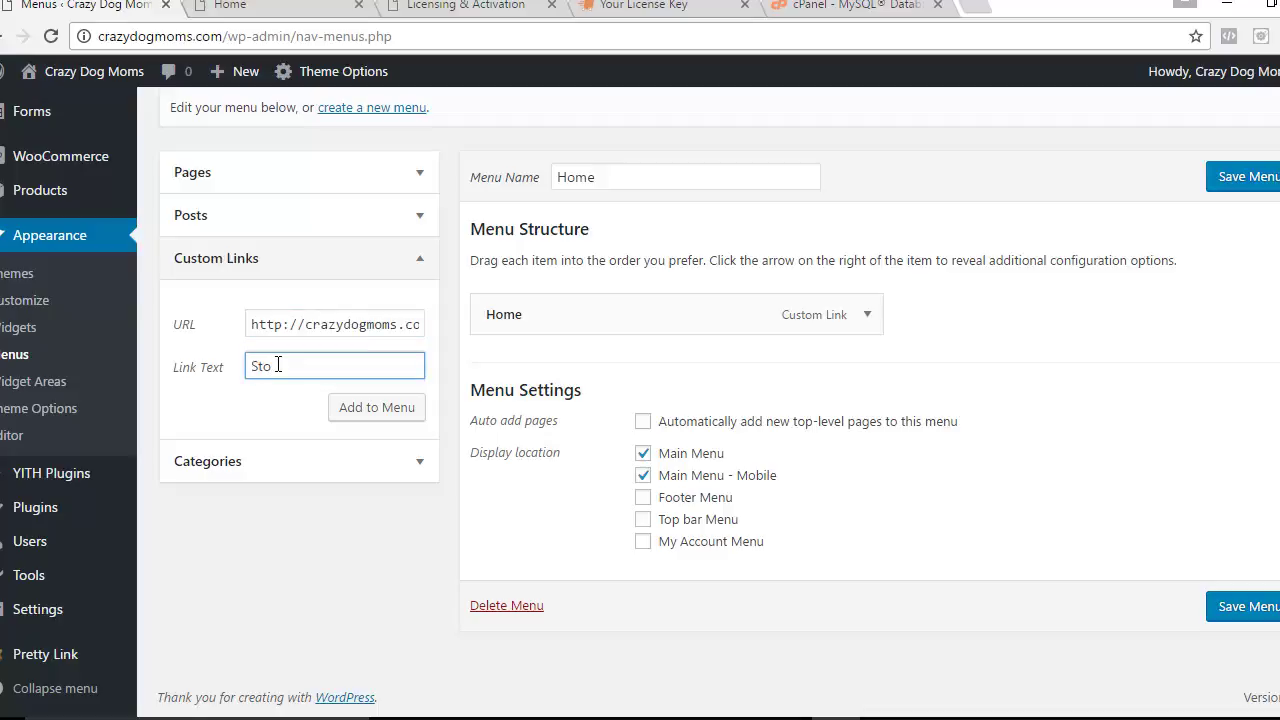
pyautogui.press('BackSpace')
pyautogui.press('BackSpace')
pyautogui.press('BackSpace')
pyautogui.press('BackSpace')
pyautogui.write('hop')
pyautogui.click(357, 411)
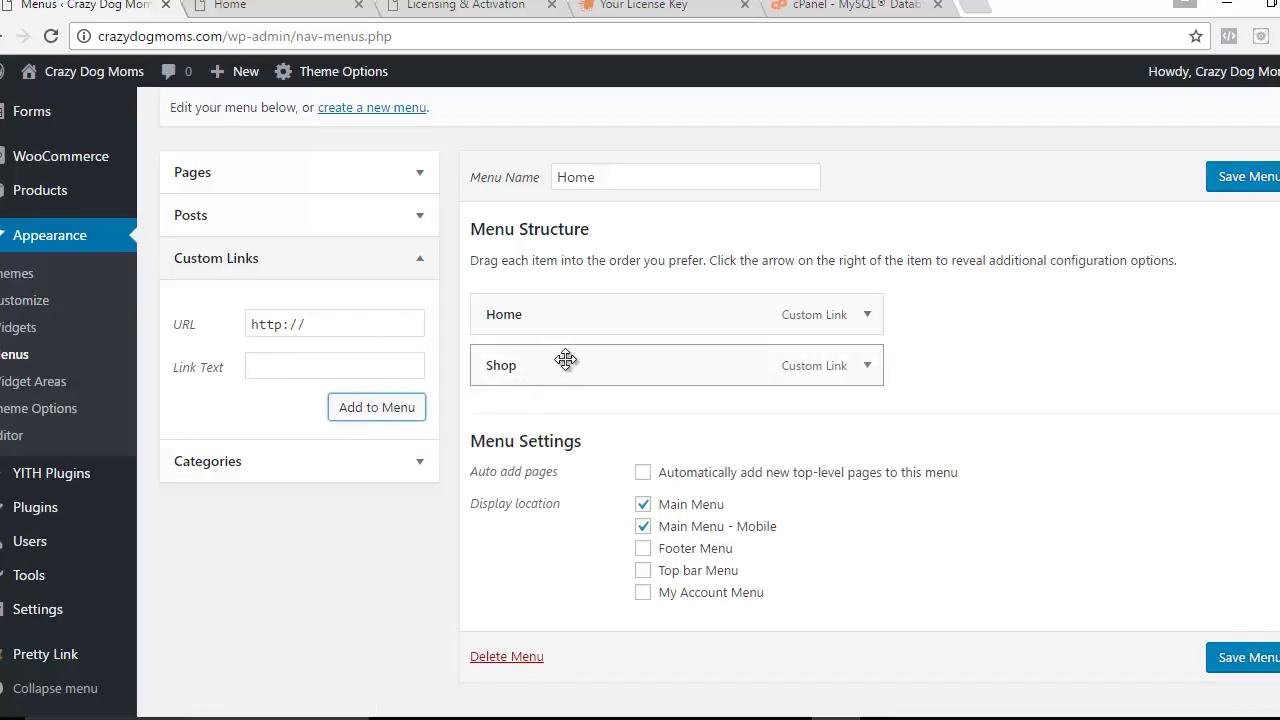
pyautogui.click(1254, 662)
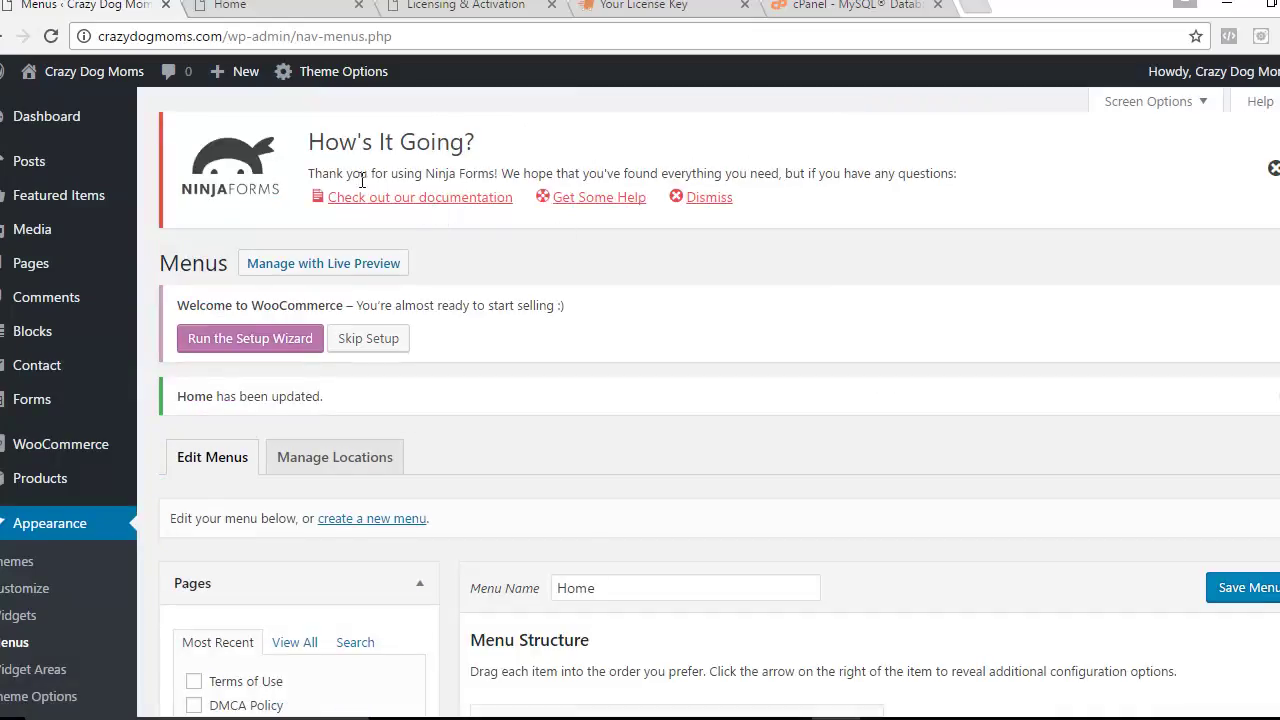
# Visit the live site, follow the new SHOP link to the empty All Products page, and go back.
pyautogui.click(98, 74)
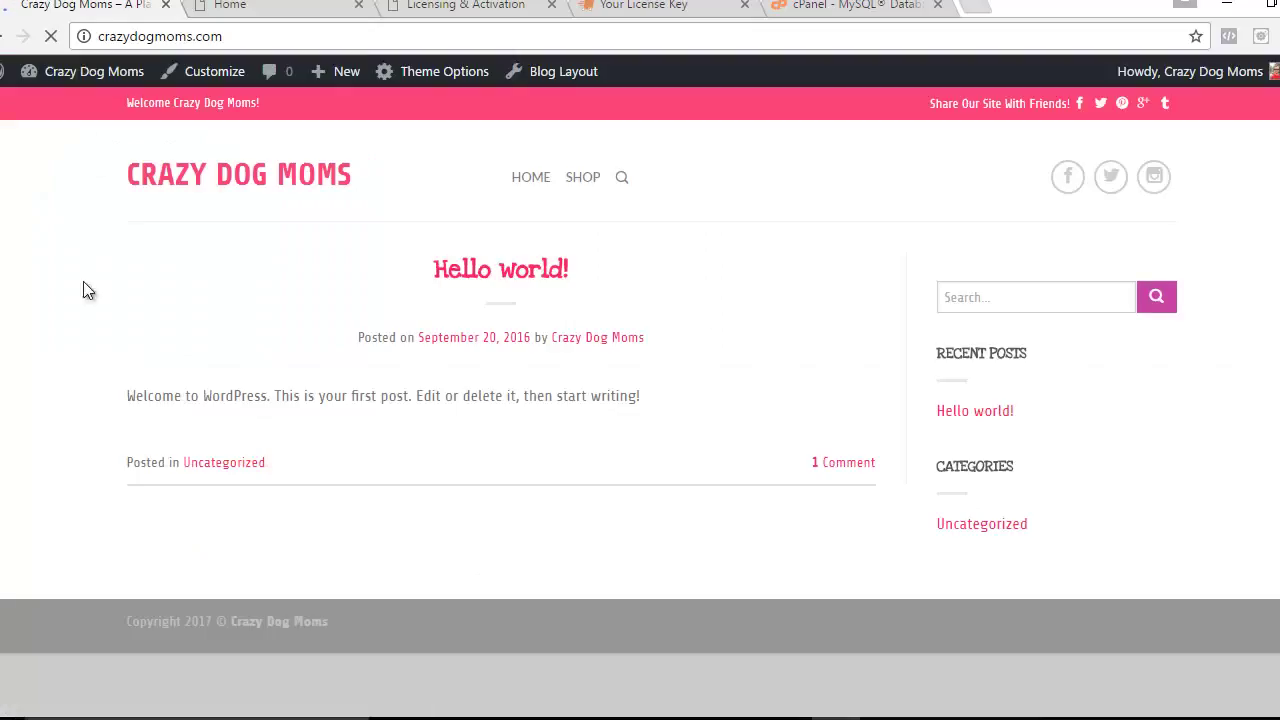
pyautogui.click(586, 178)
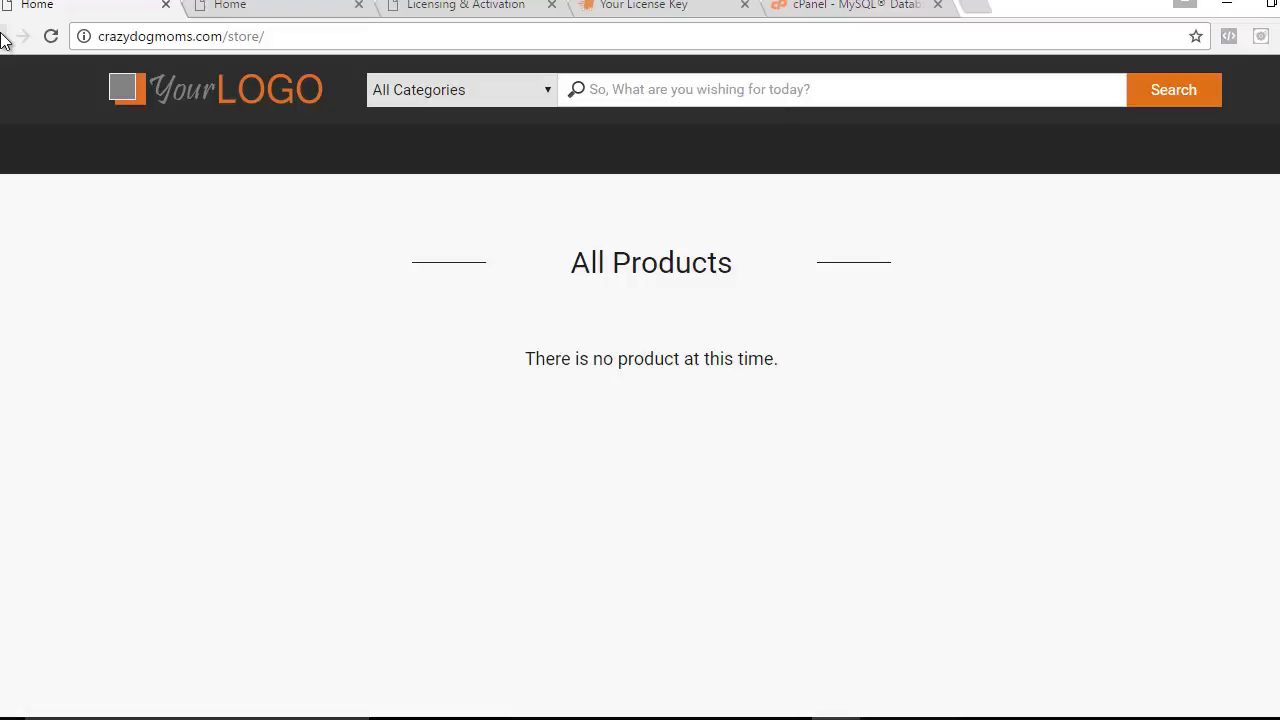
pyautogui.click(3, 37)
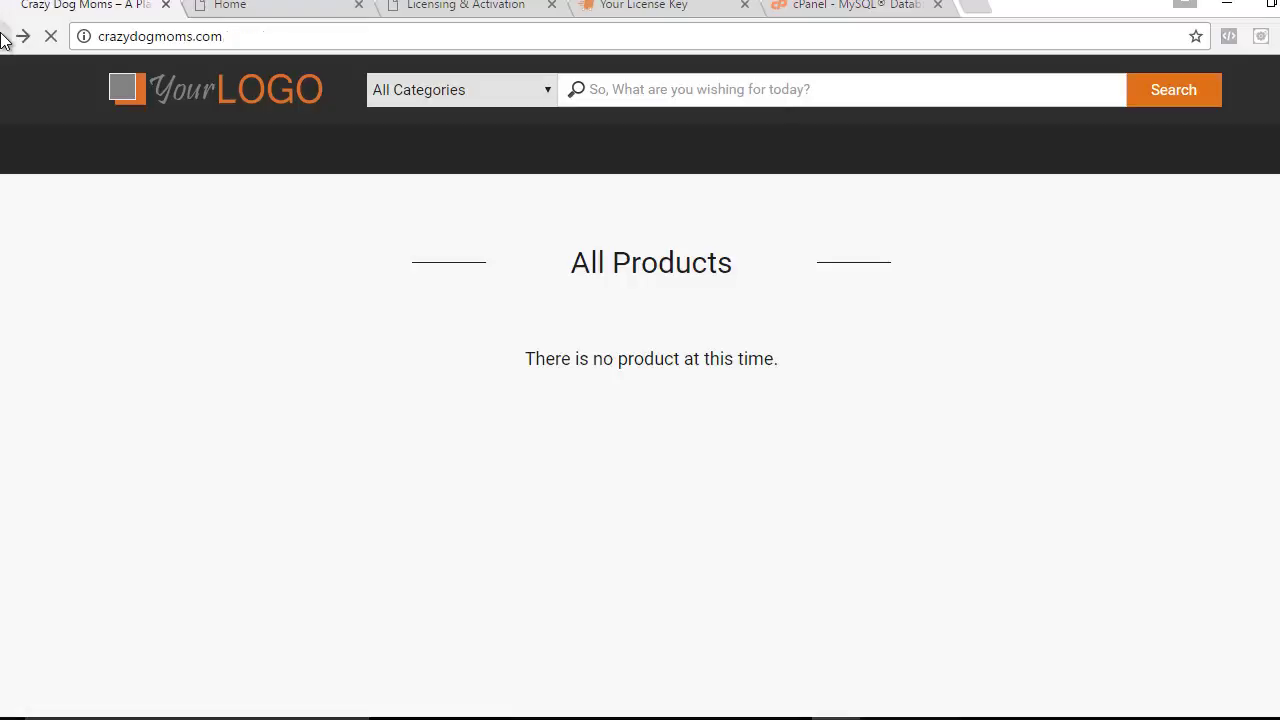